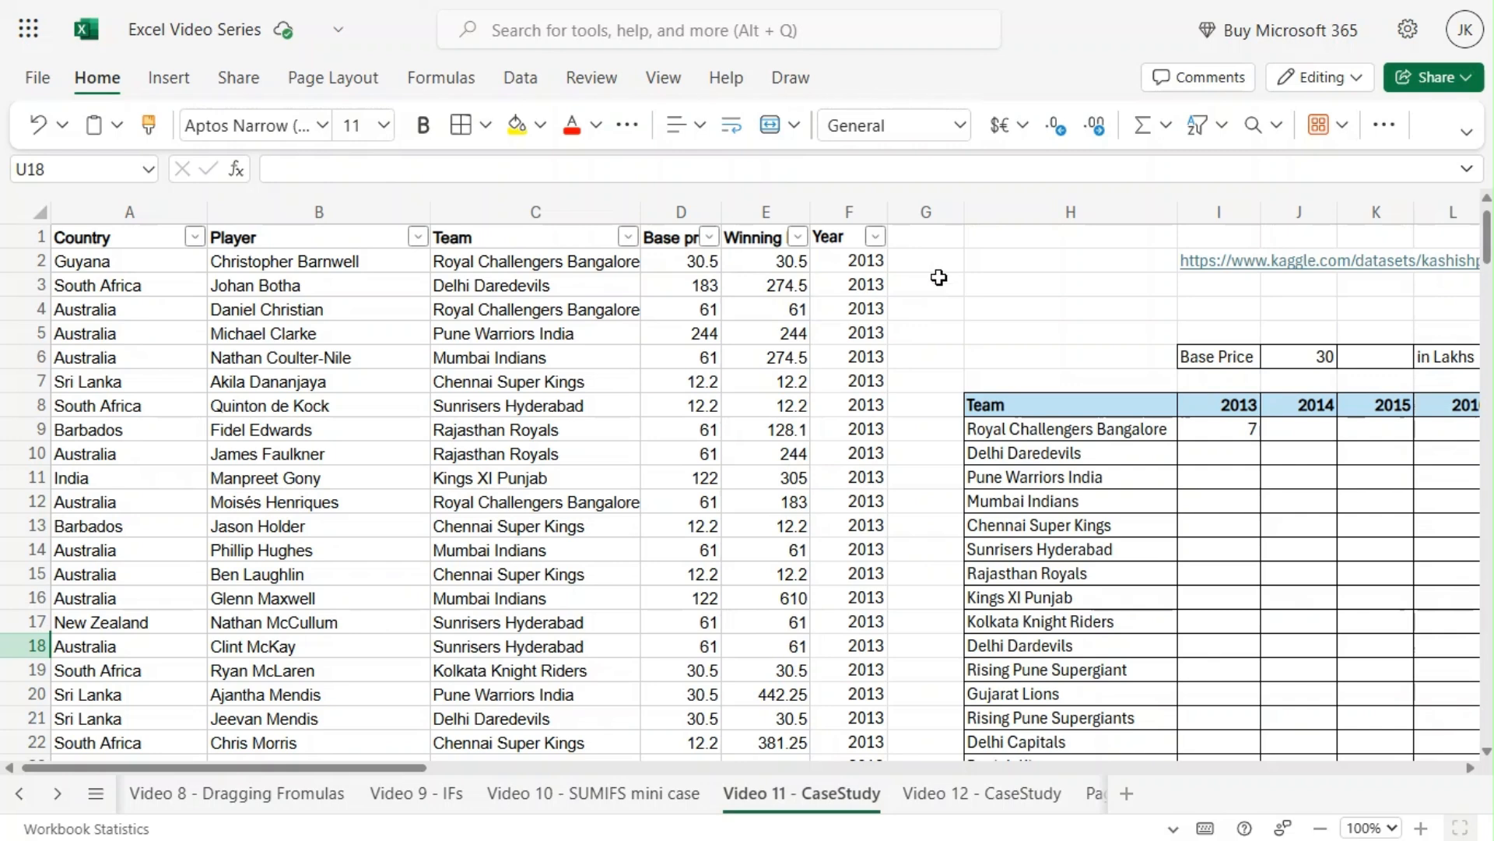
Examine the auction dataset's columns from Country to Year and the team, base price and winning bid in the first player row
left_click(941, 273)
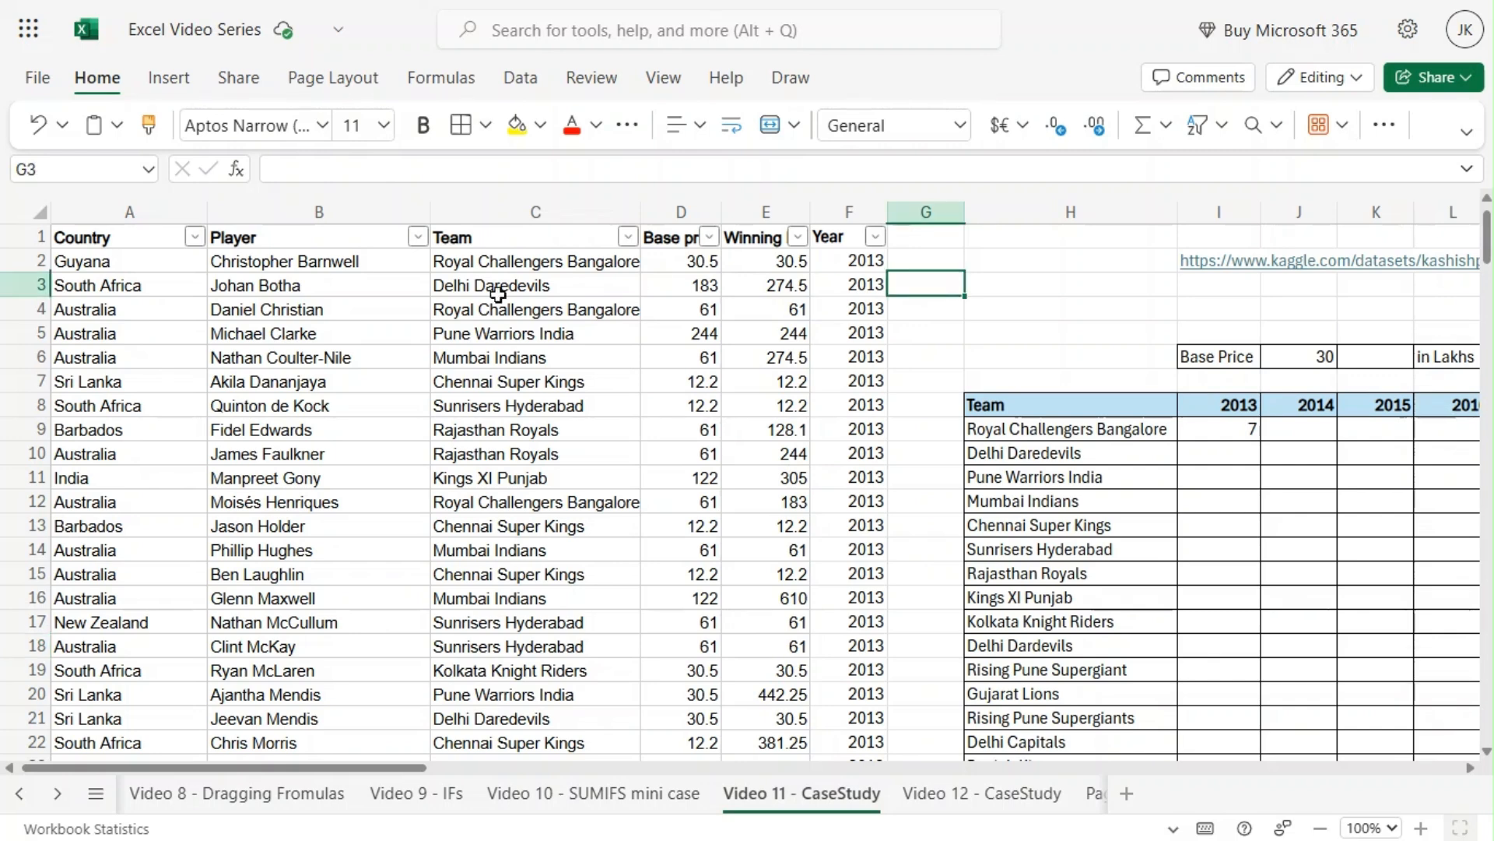
left_click(91, 200)
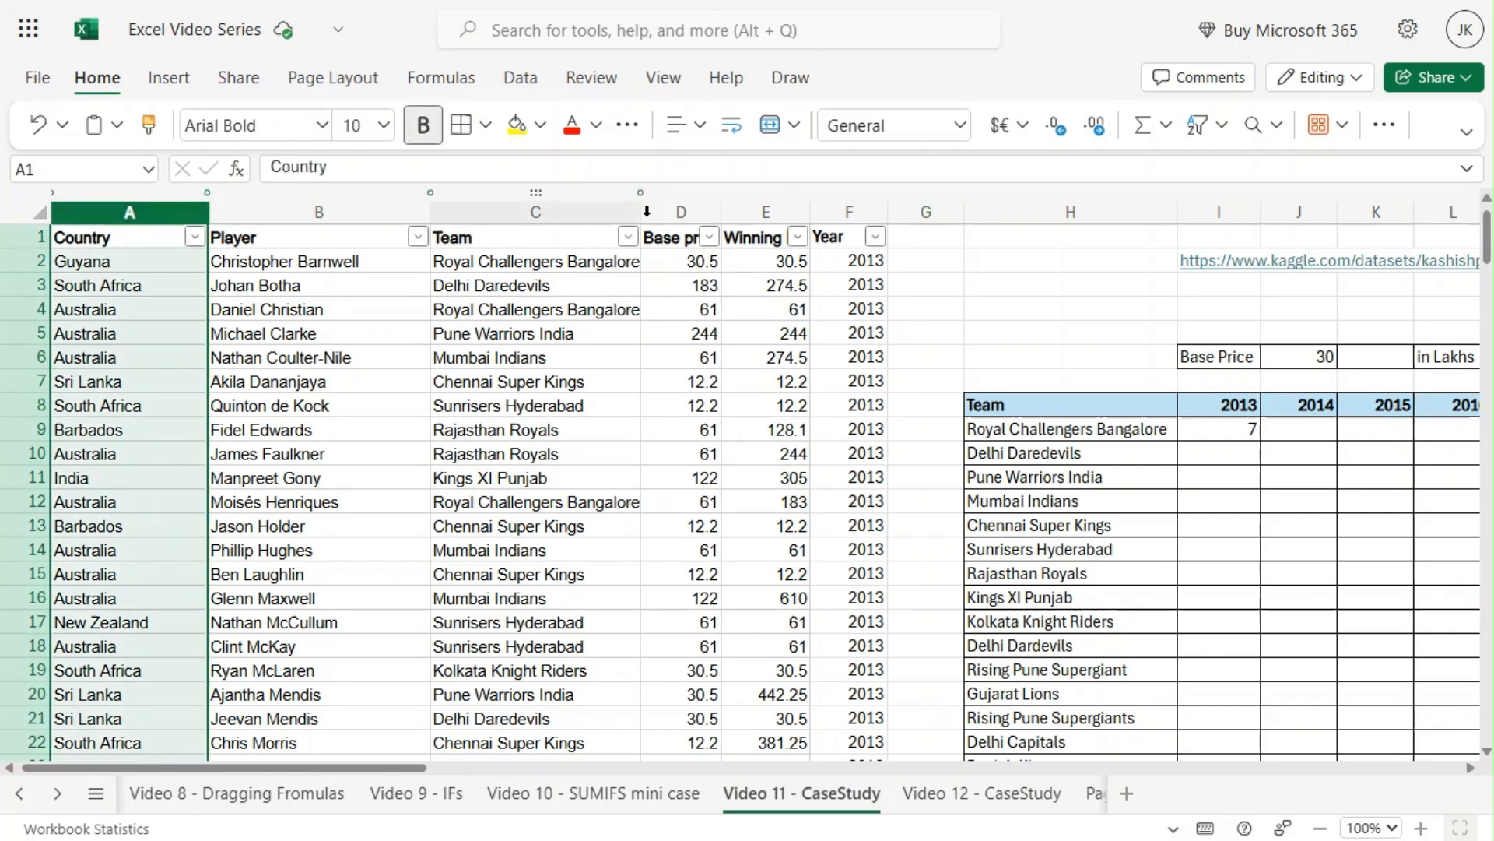
left_click(836, 210)
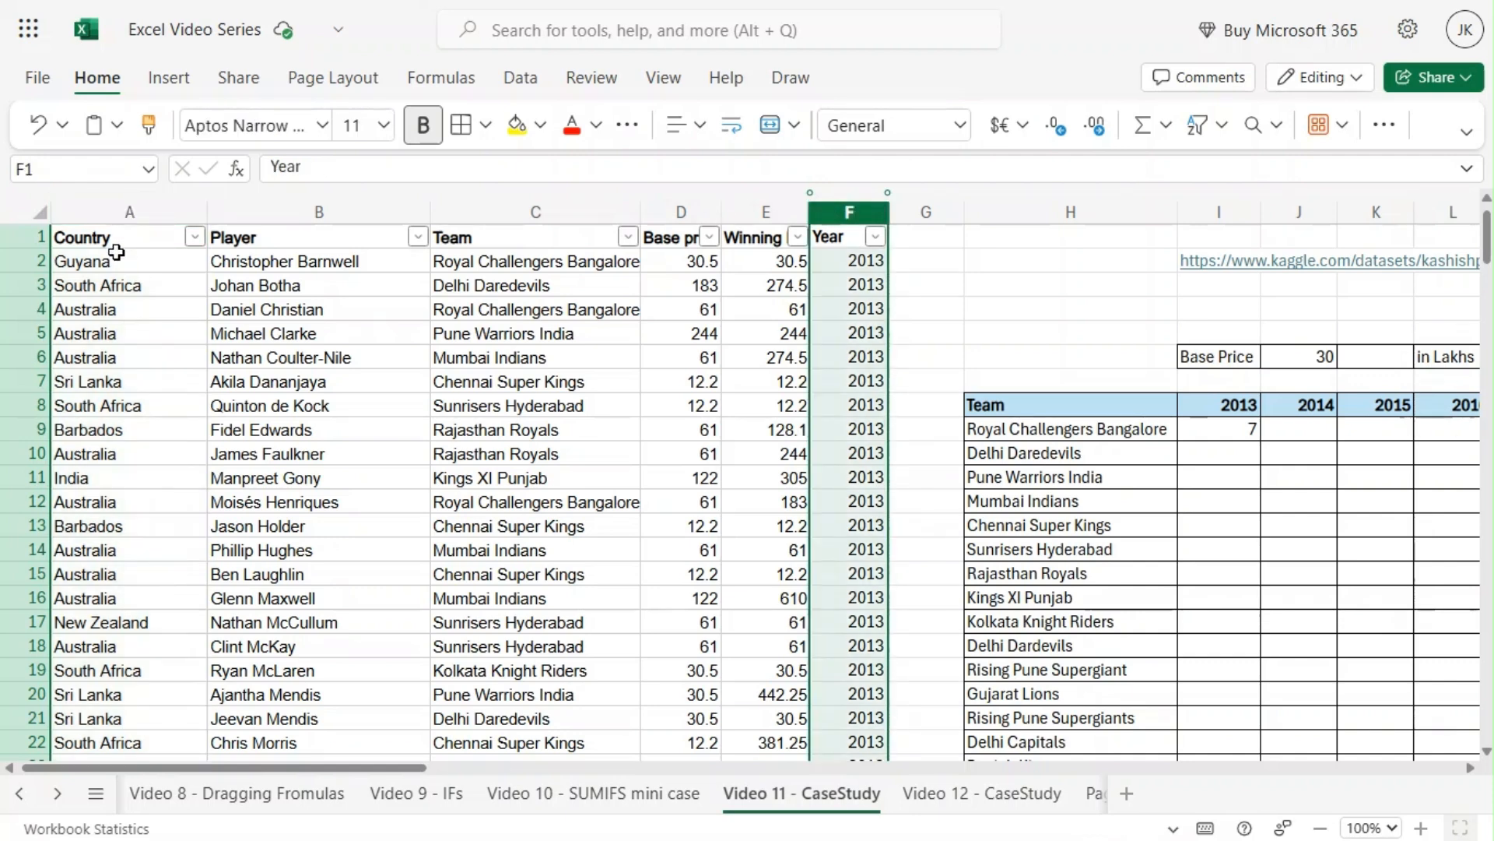
left_click(108, 213)
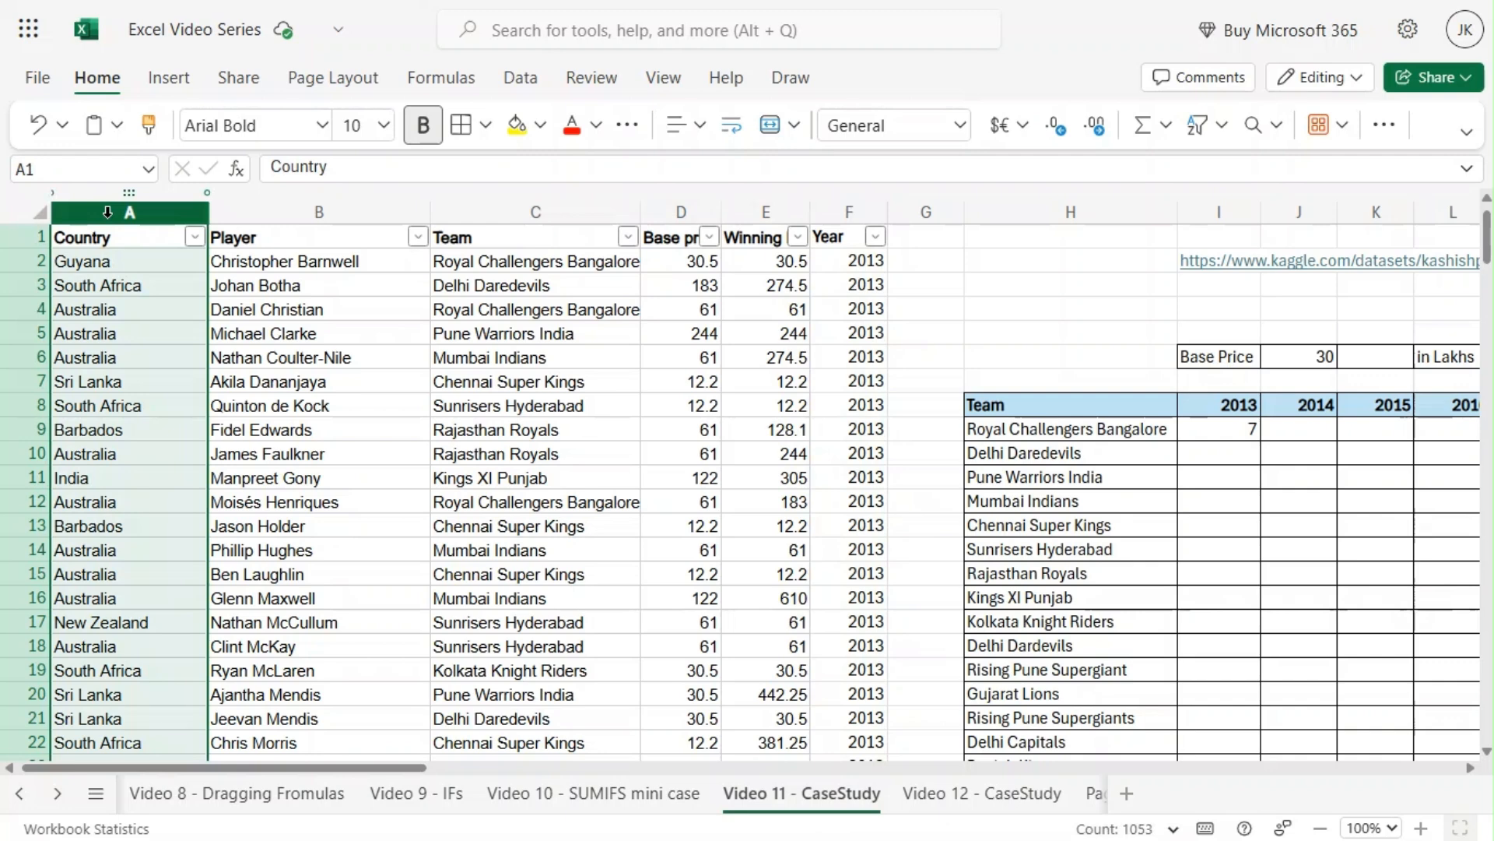
left_click(123, 267)
left_click(114, 287)
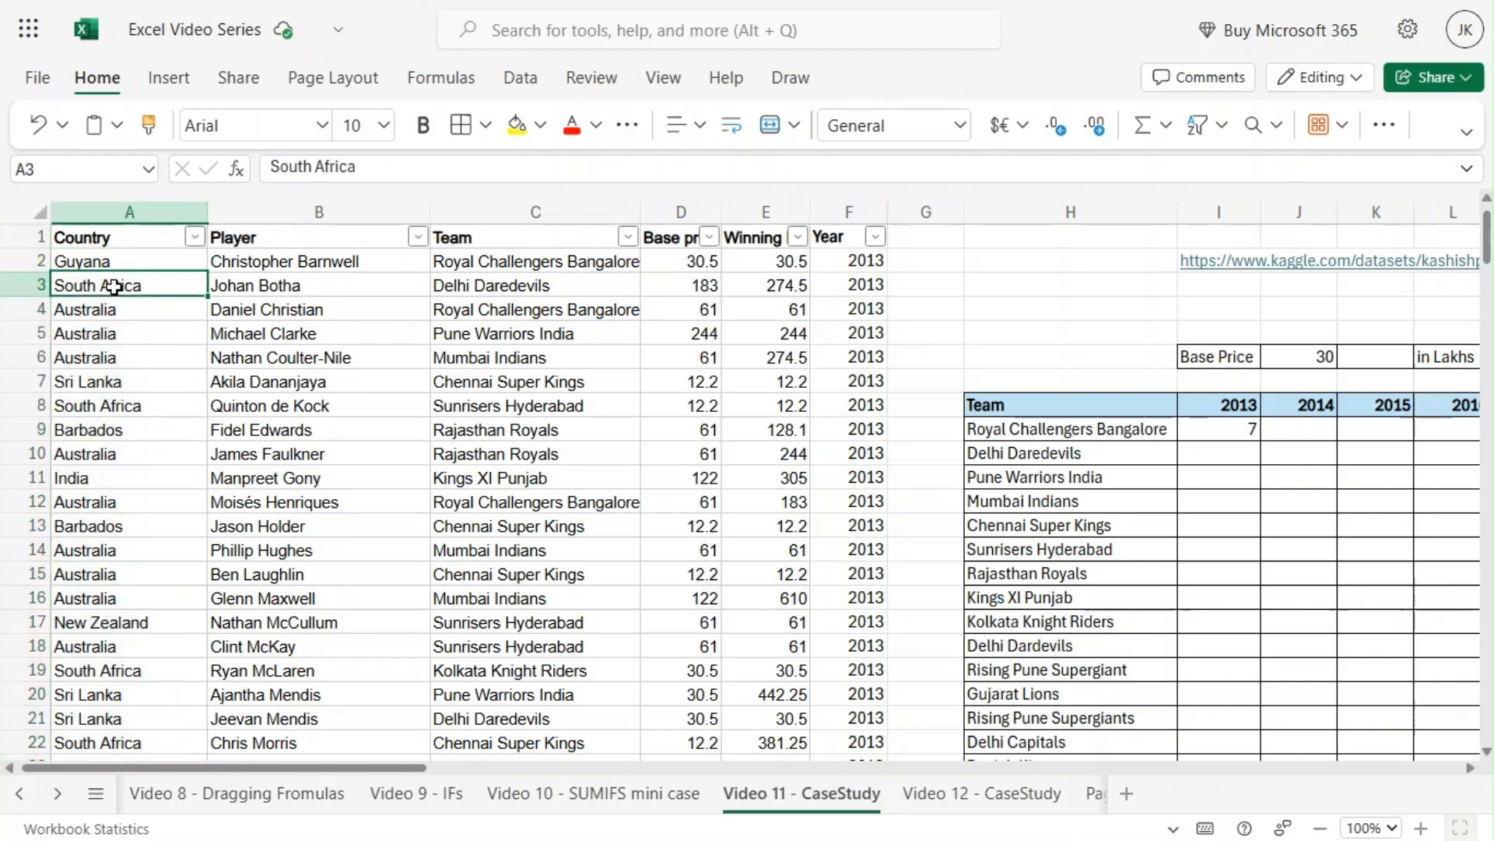
left_click(144, 263)
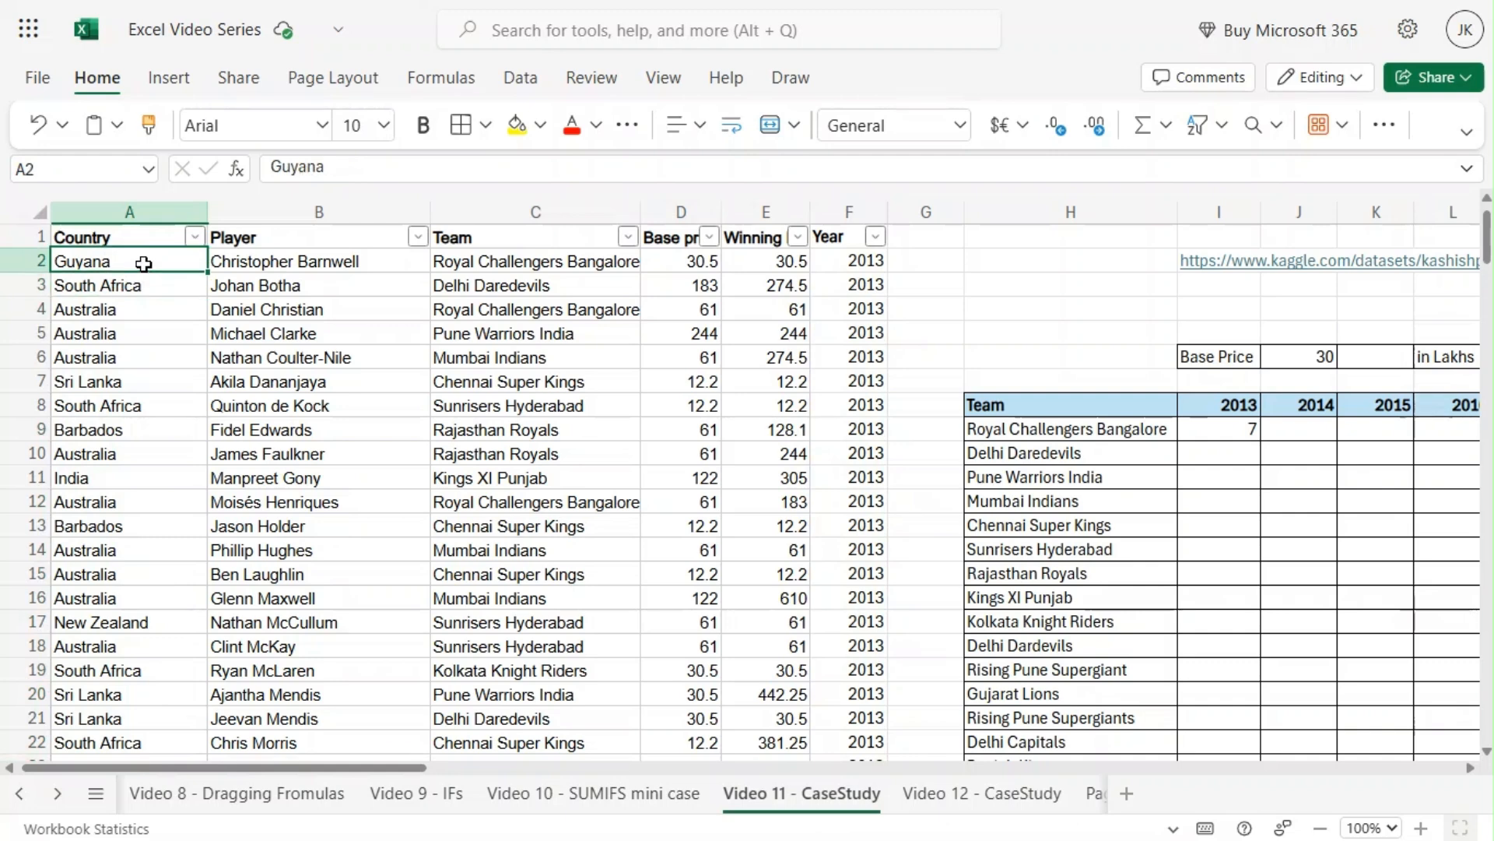
left_click(507, 262)
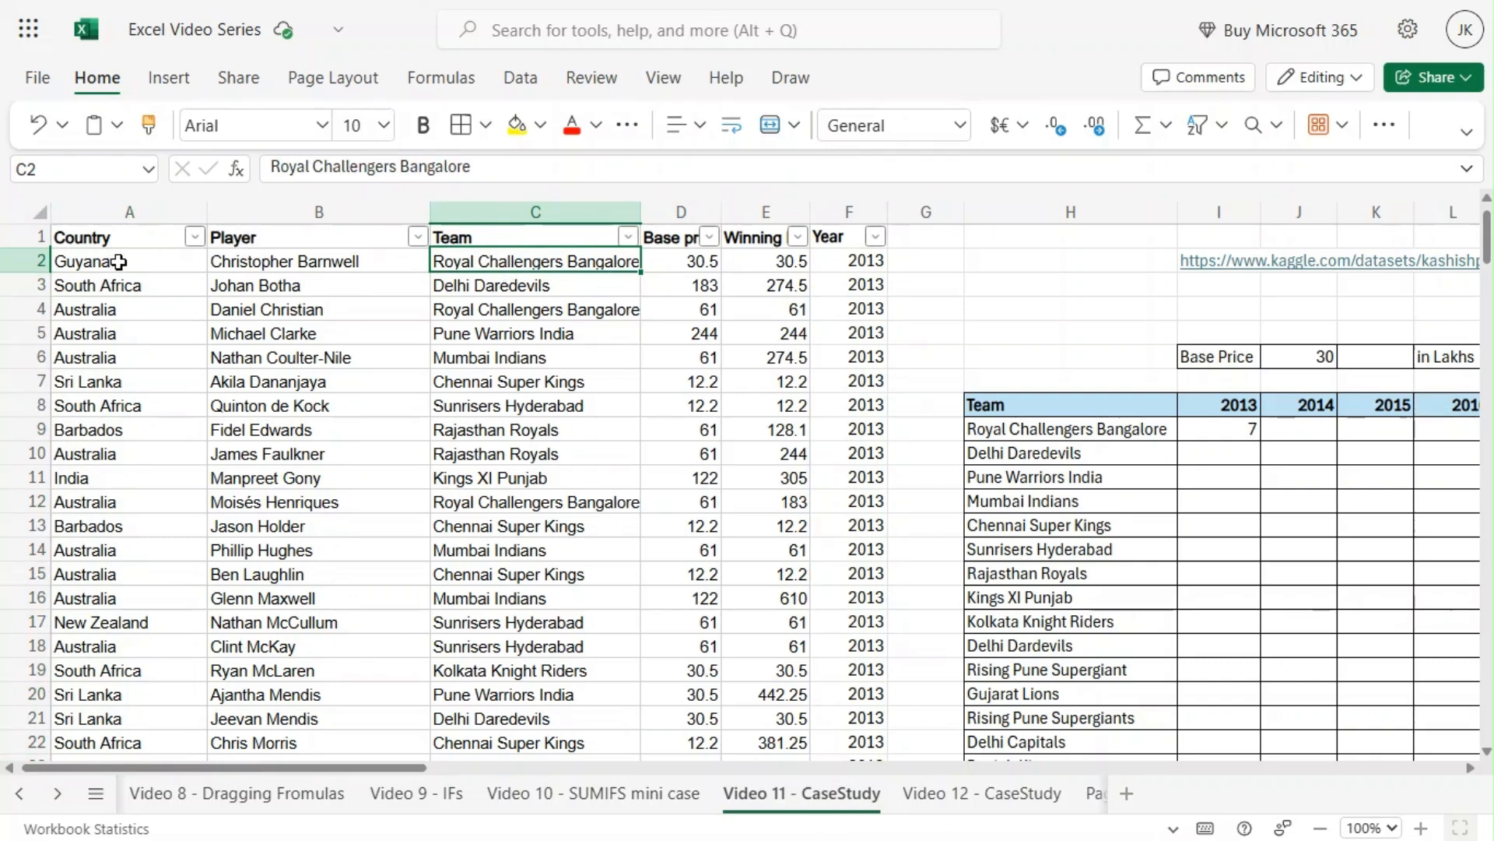
left_click(691, 260)
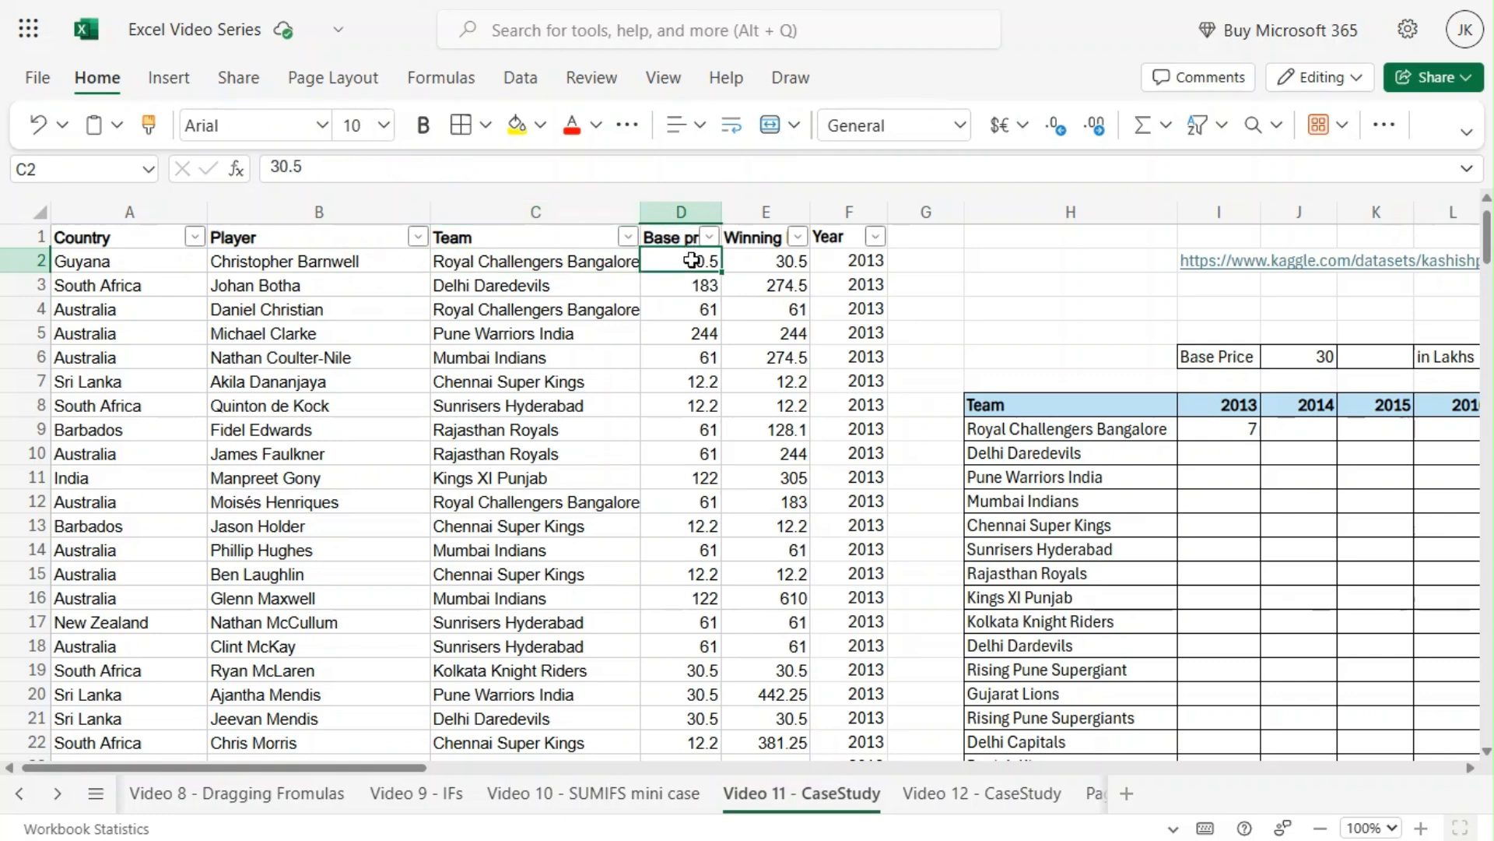
left_click(762, 266)
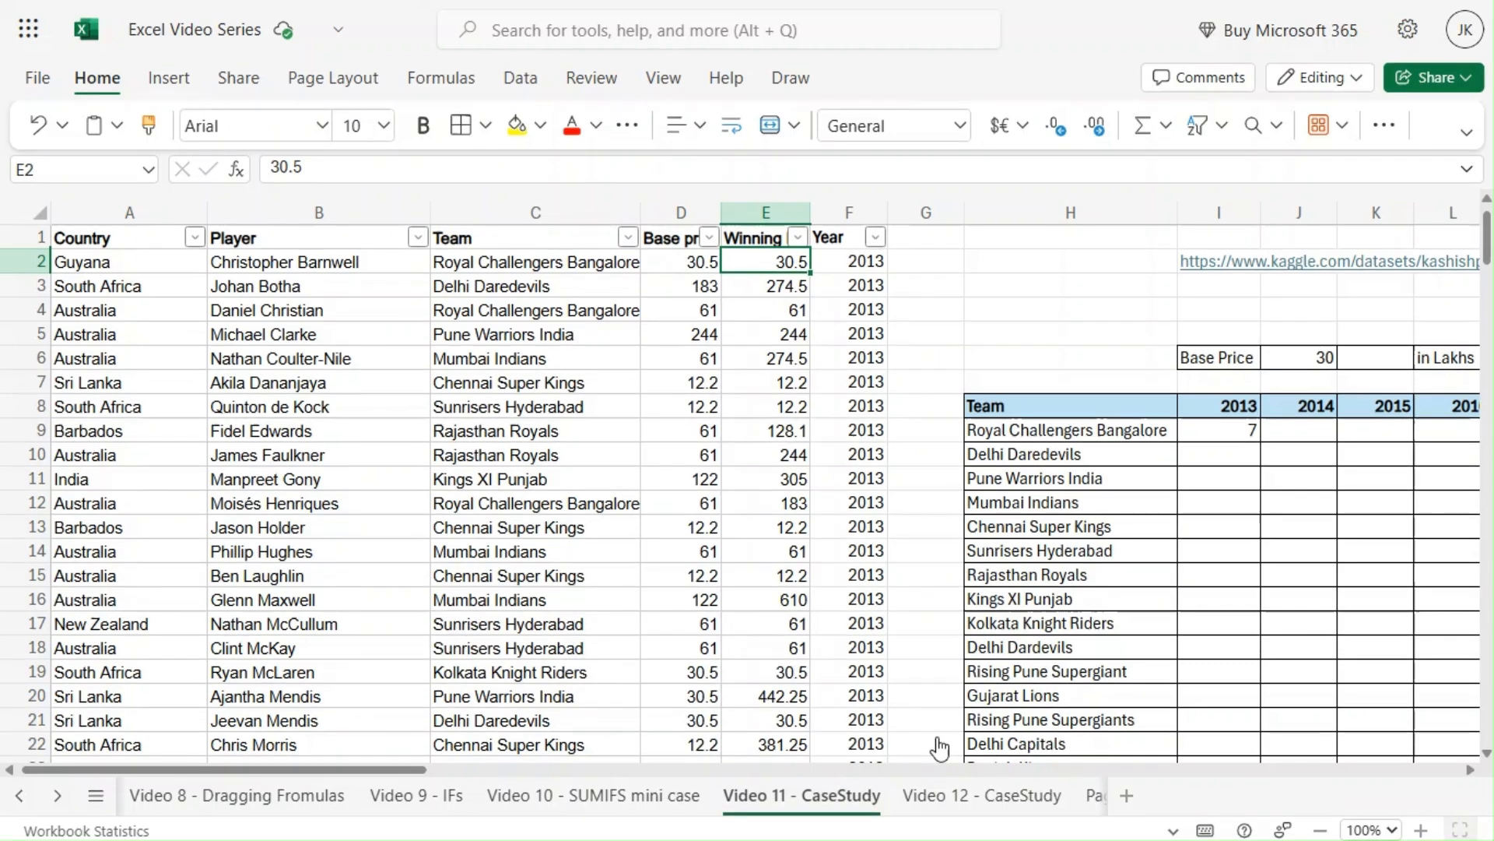
mouse_move(363, 771)
left_mouse_down()
mouse_move(527, 775)
mouse_move(341, 788)
left_mouse_up()
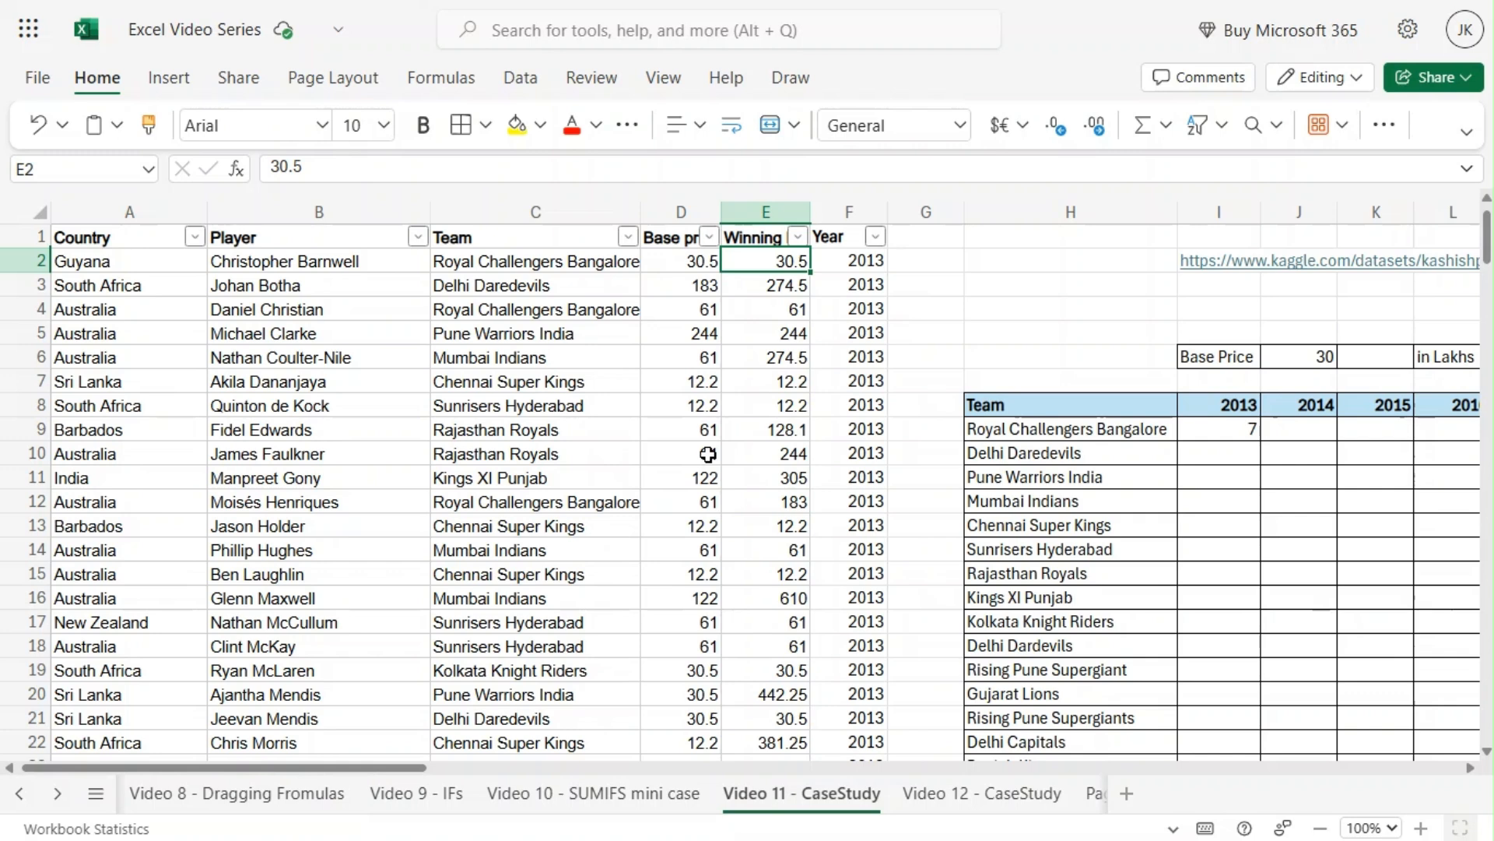
Examine the Base Price input in J6 and the layout of the team-by-year summary table
left_click(1294, 359)
left_click(1225, 362)
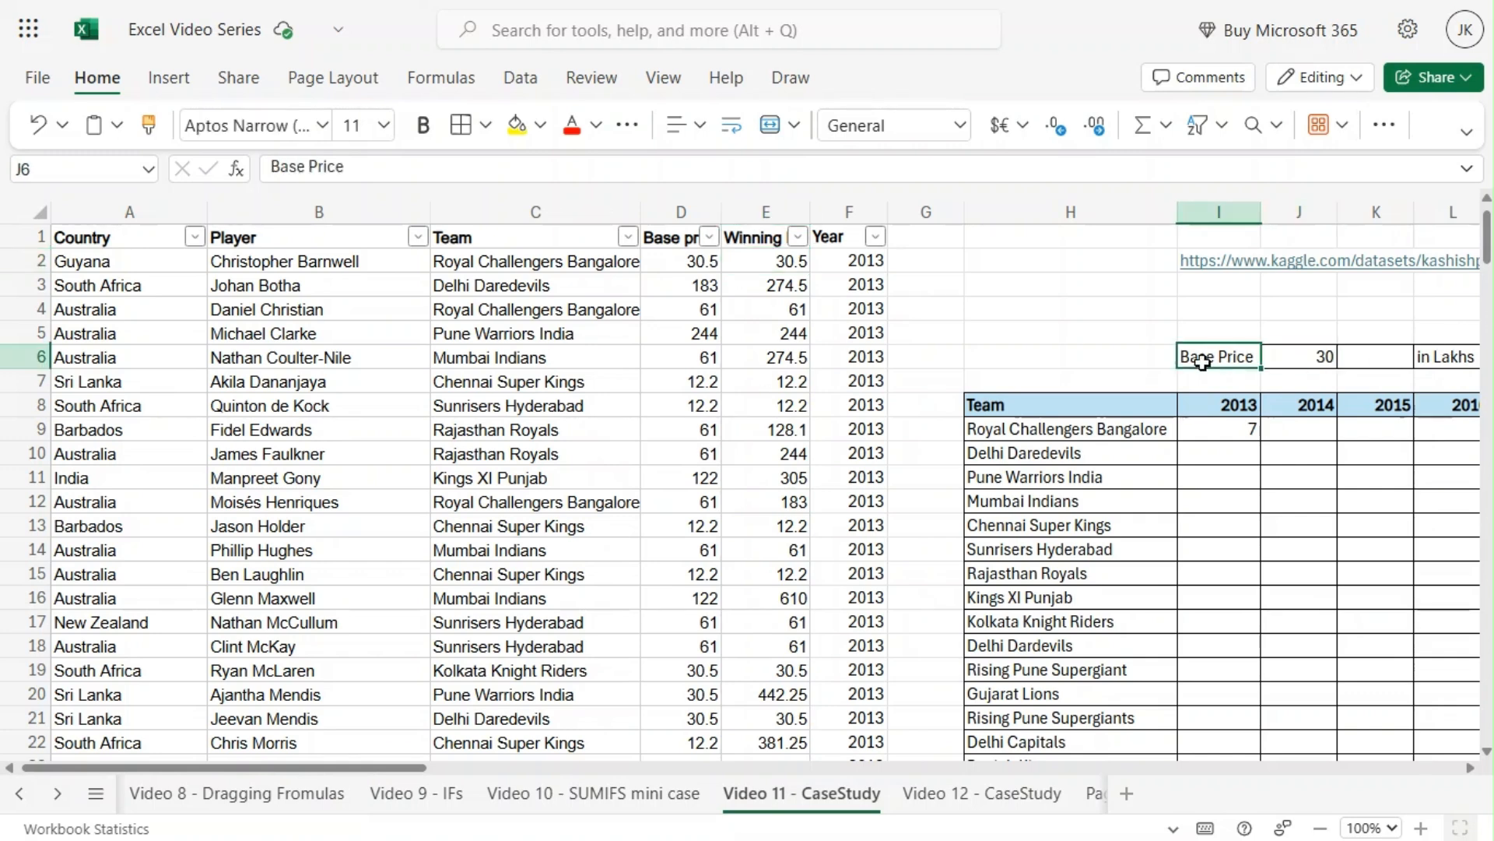
left_click(1298, 358)
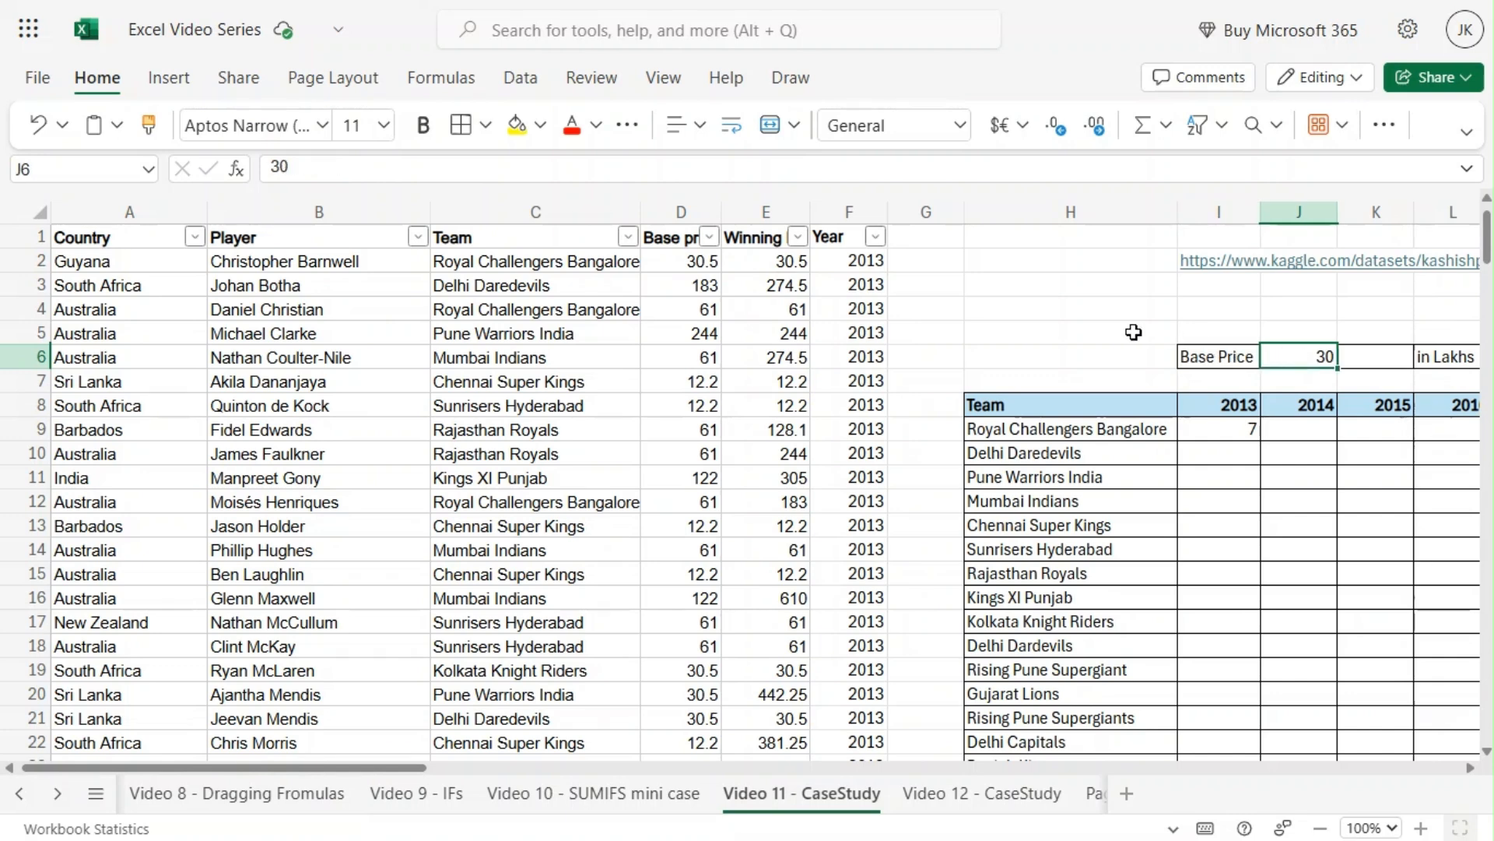
left_click_drag(391, 771, 600, 794)
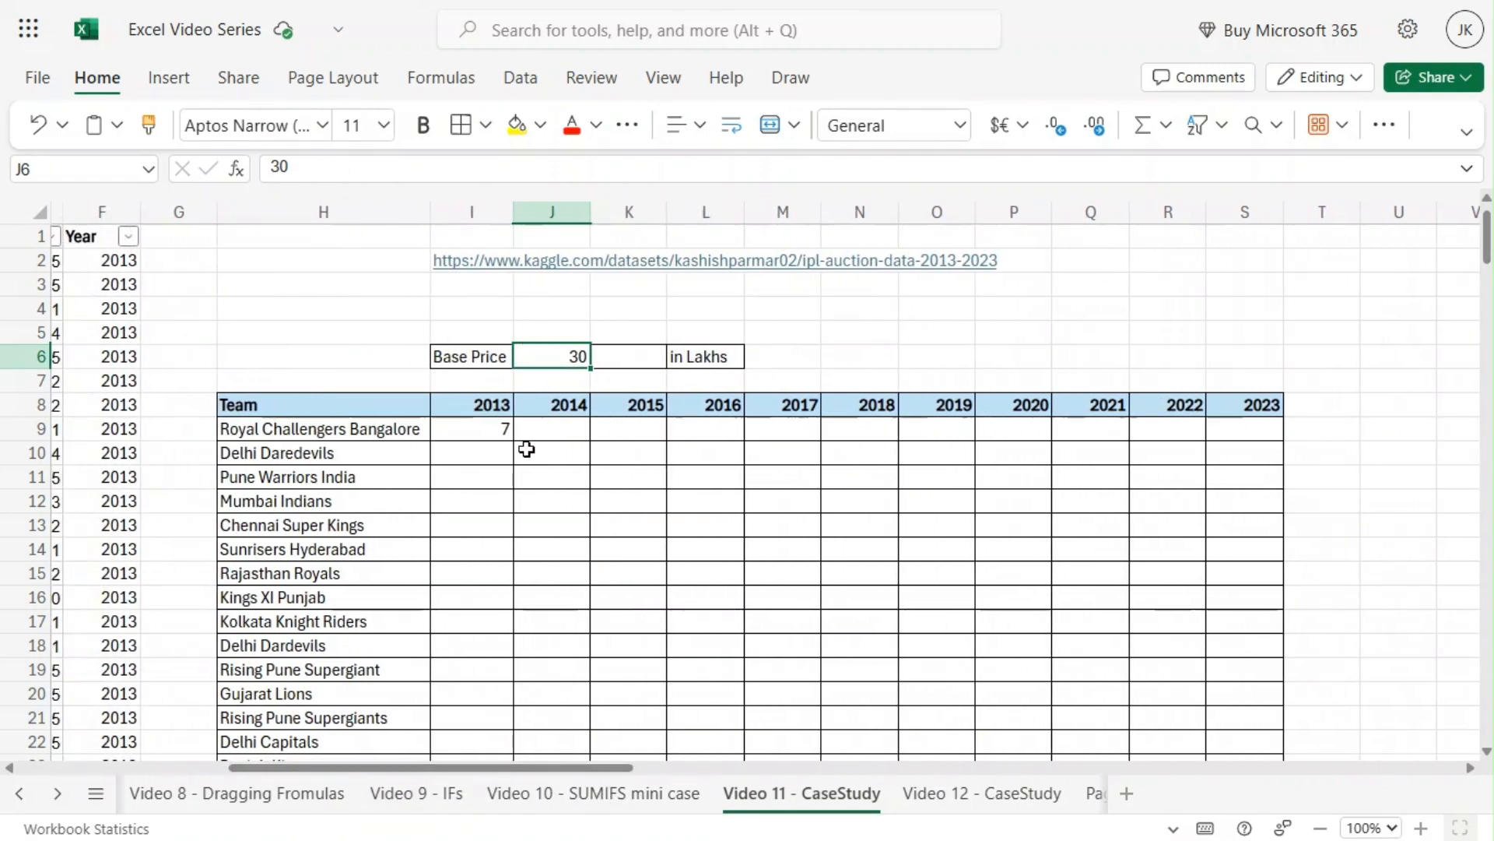
left_click(547, 427)
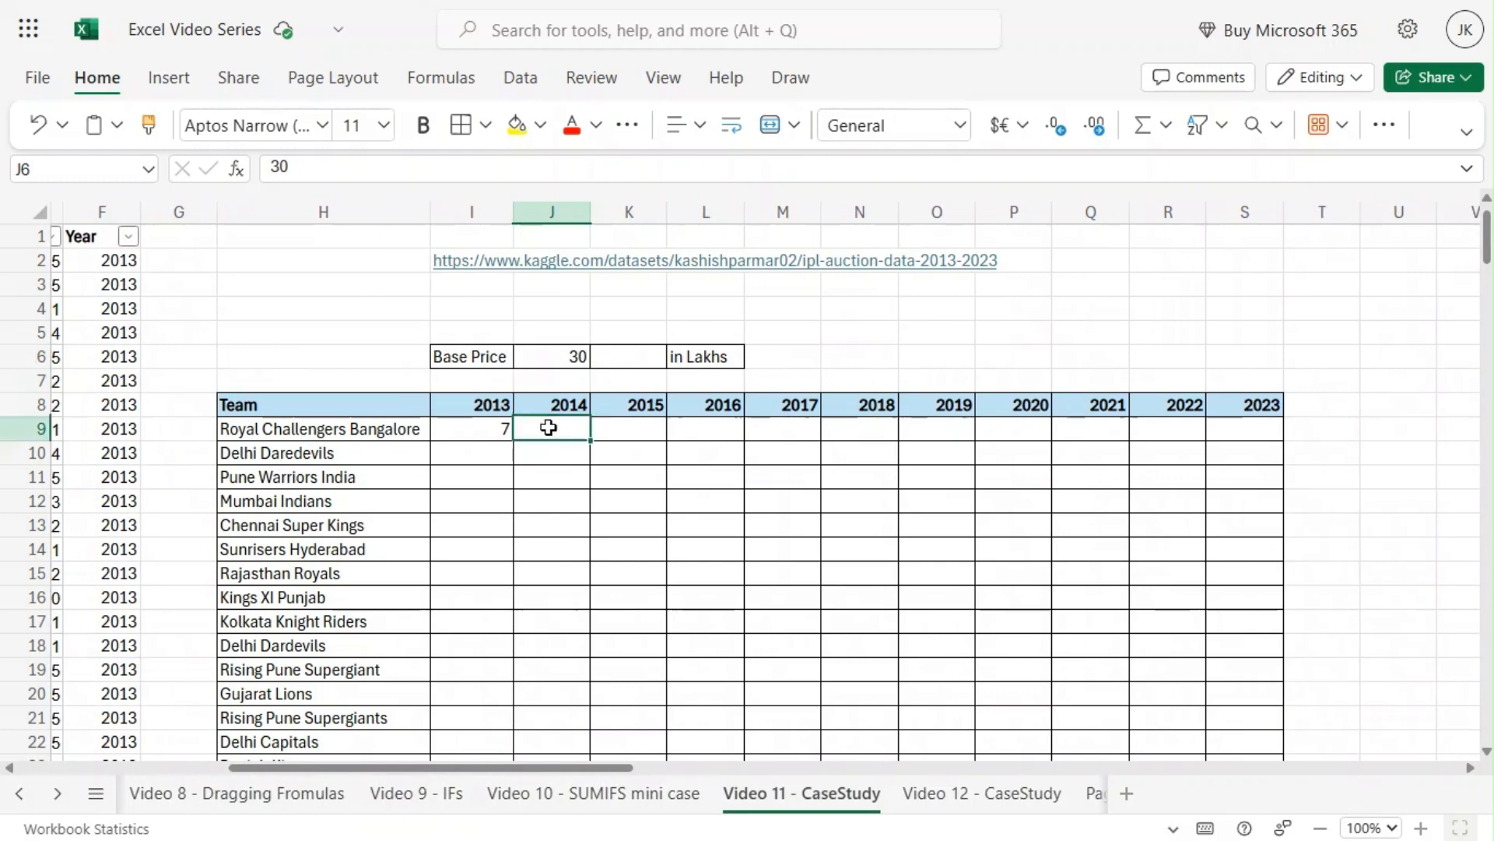
left_click(631, 435)
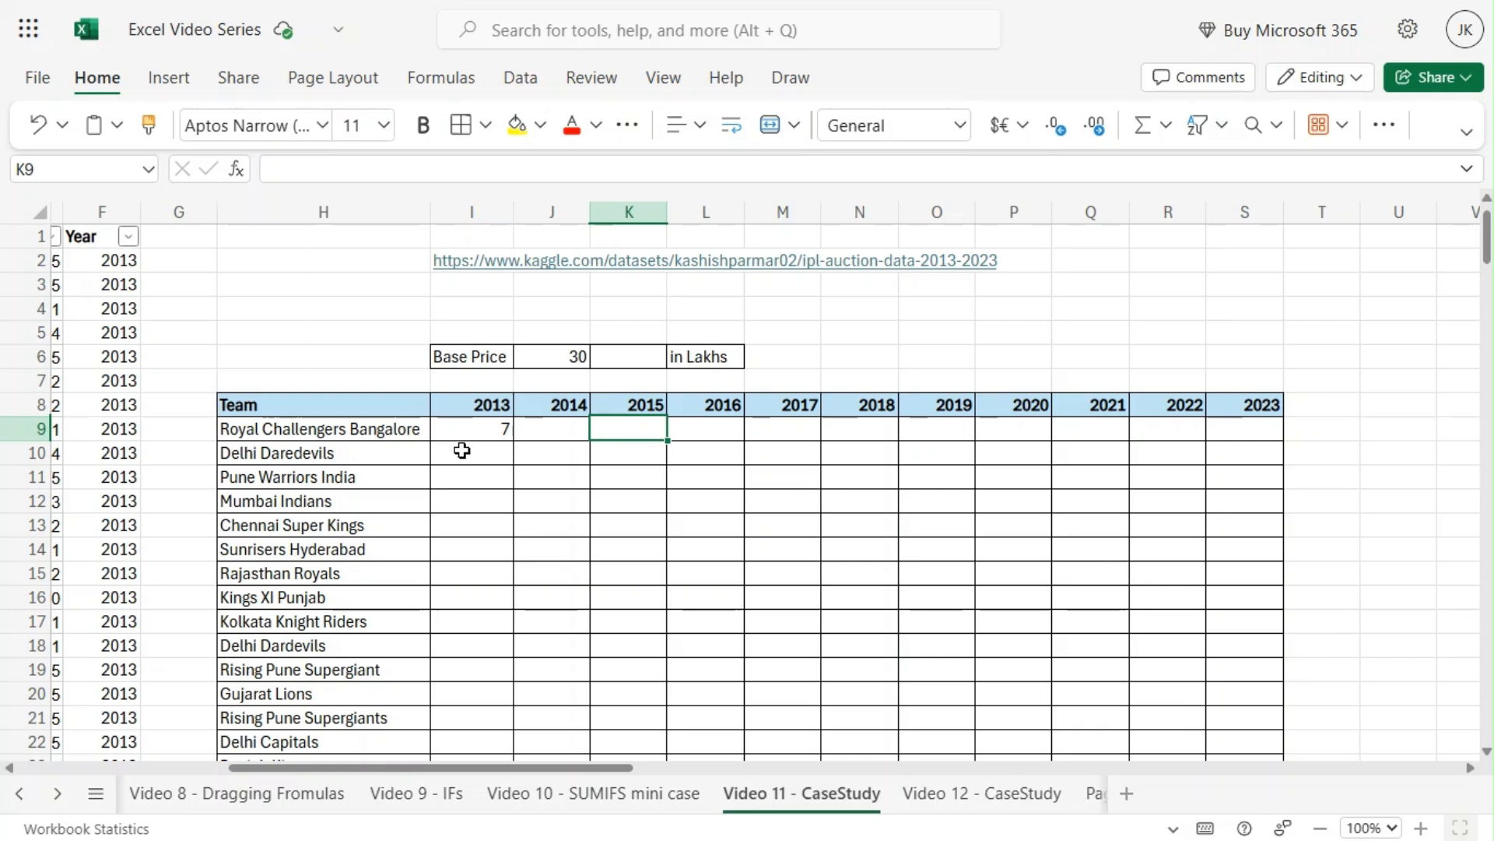
left_click_drag(334, 769, 223, 778)
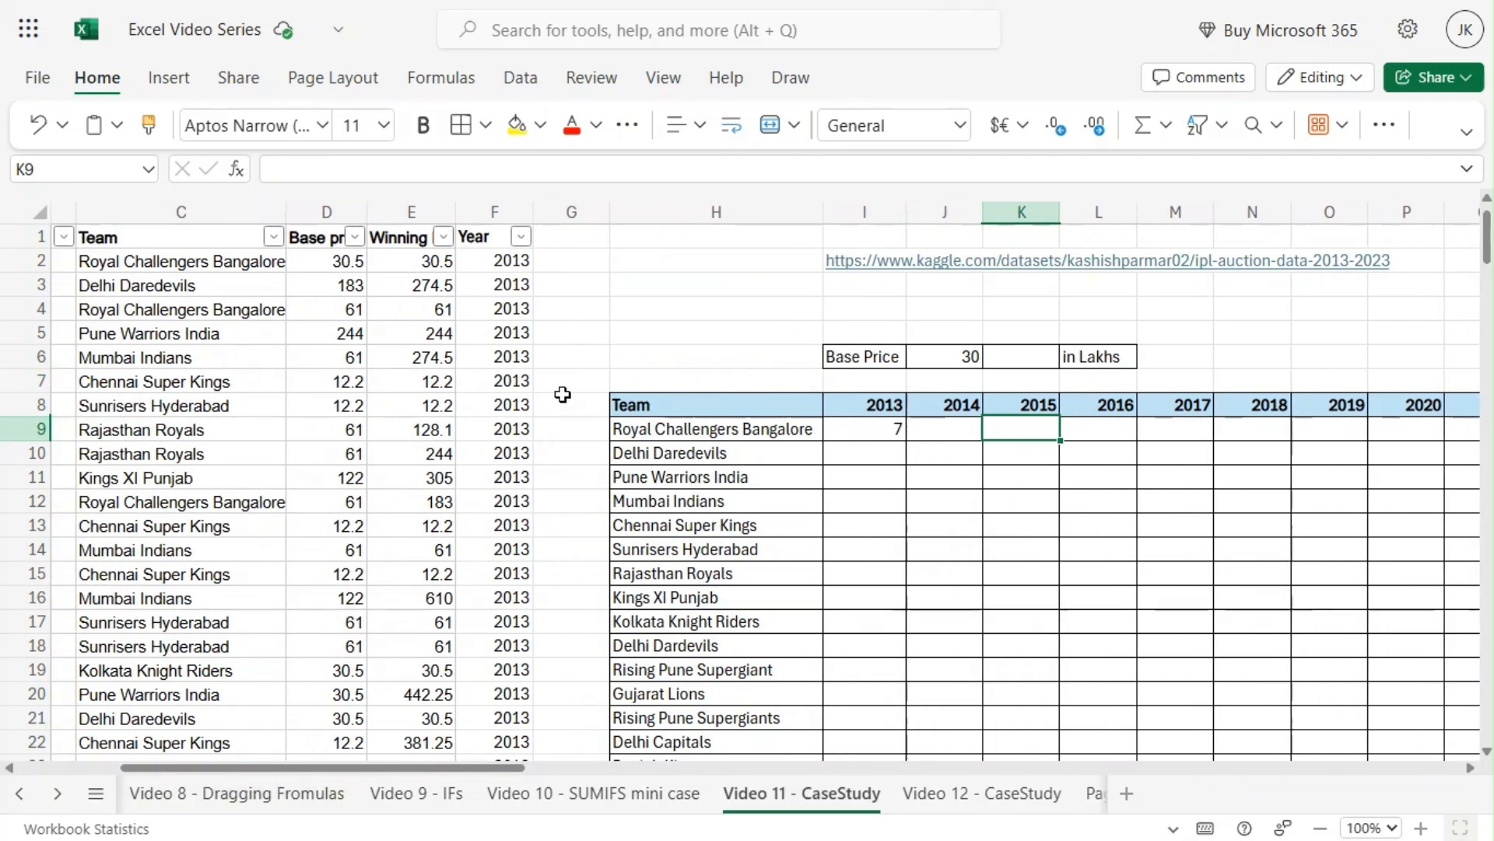
scroll(761, 556, "down", 3)
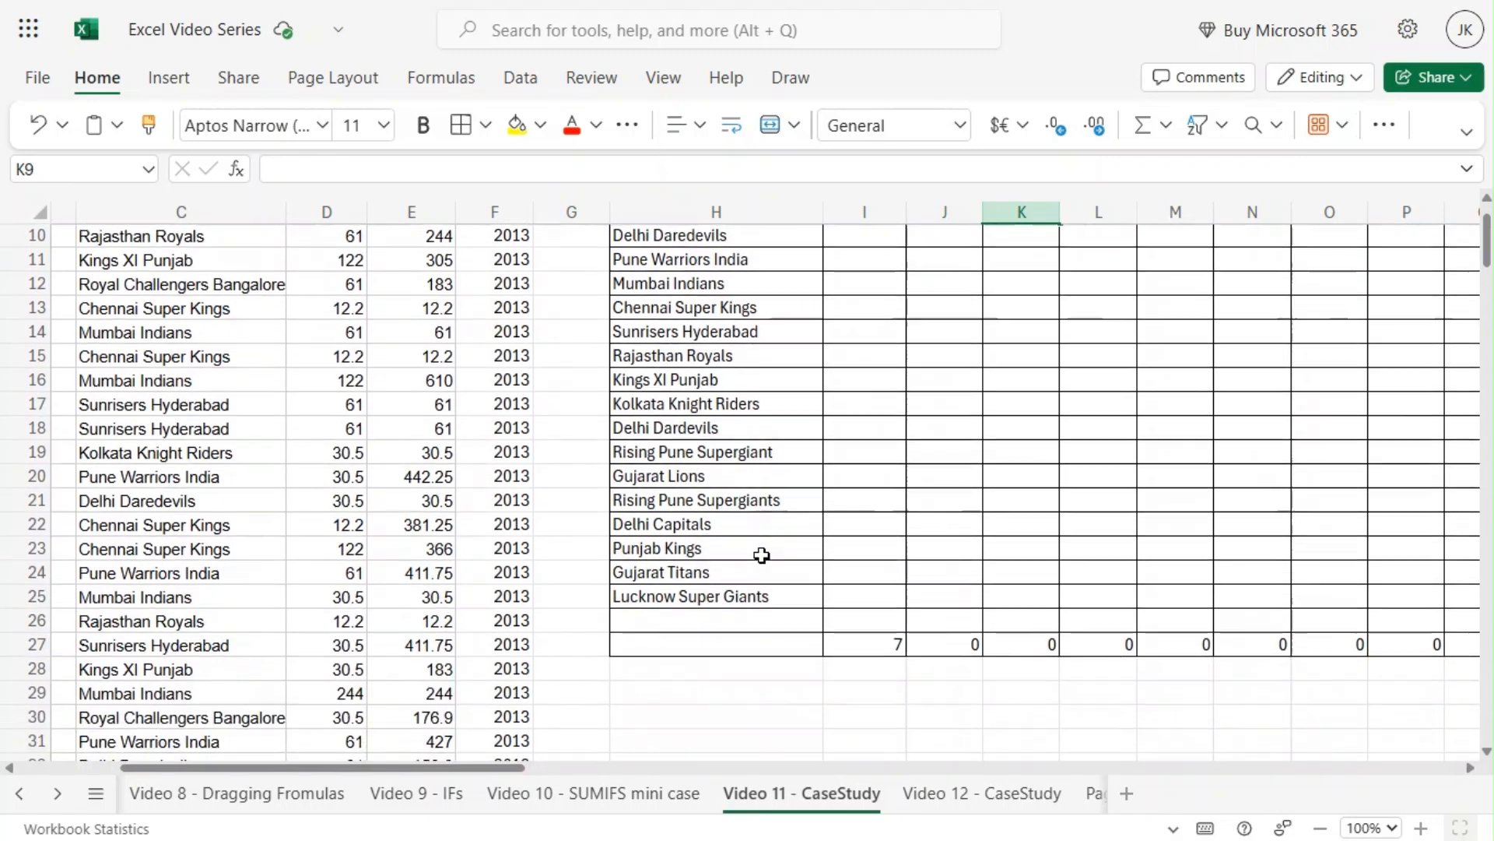
scroll(761, 555, "up", 1)
scroll(761, 555, "up", 2)
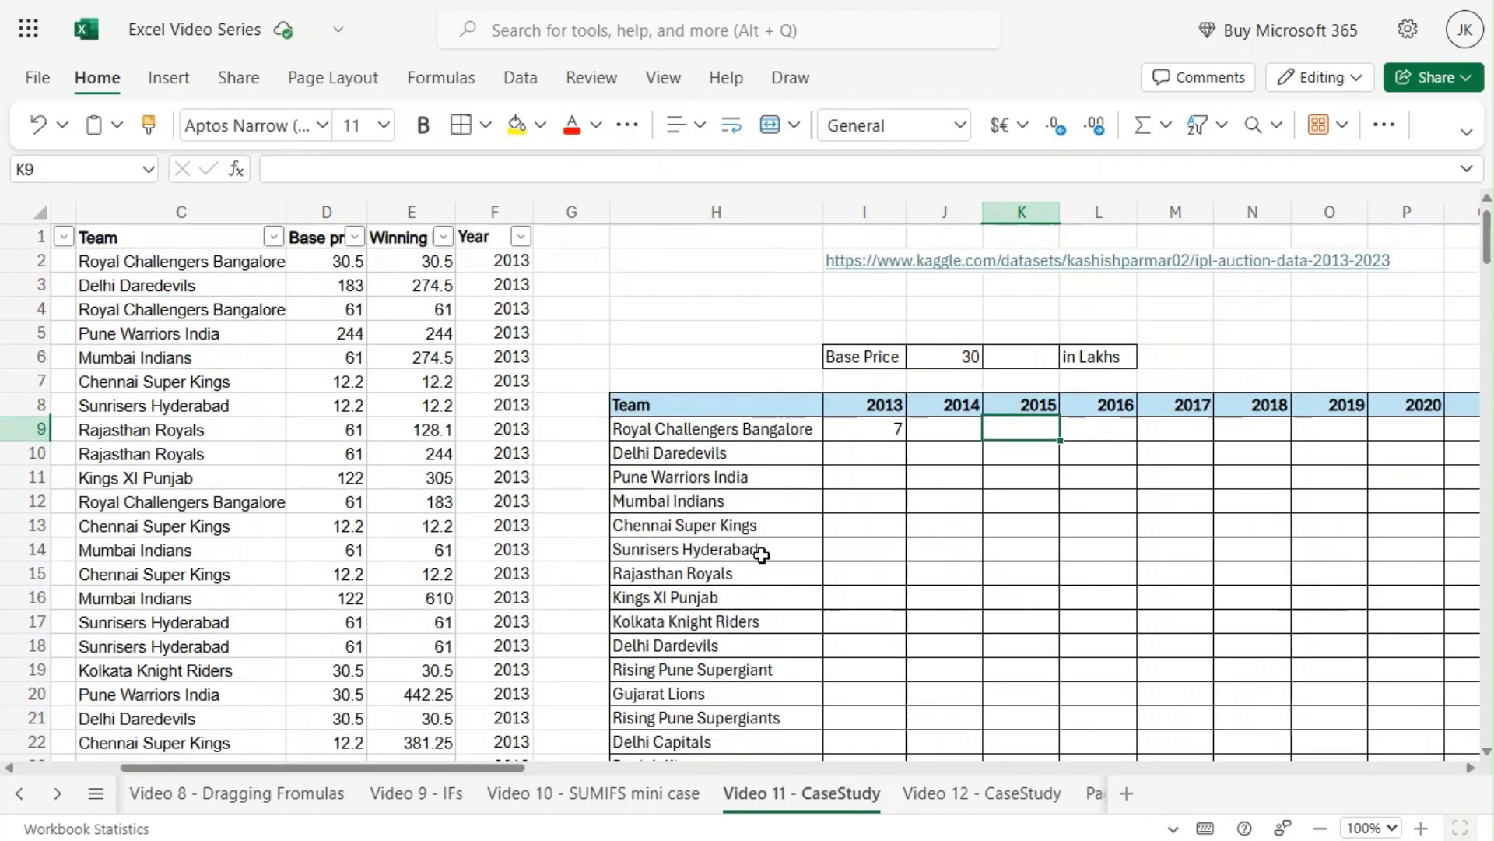
Review the criteria for the first summary row: the team in H9, the year in I8 and the base price in J6
left_click(695, 412)
left_click(695, 428)
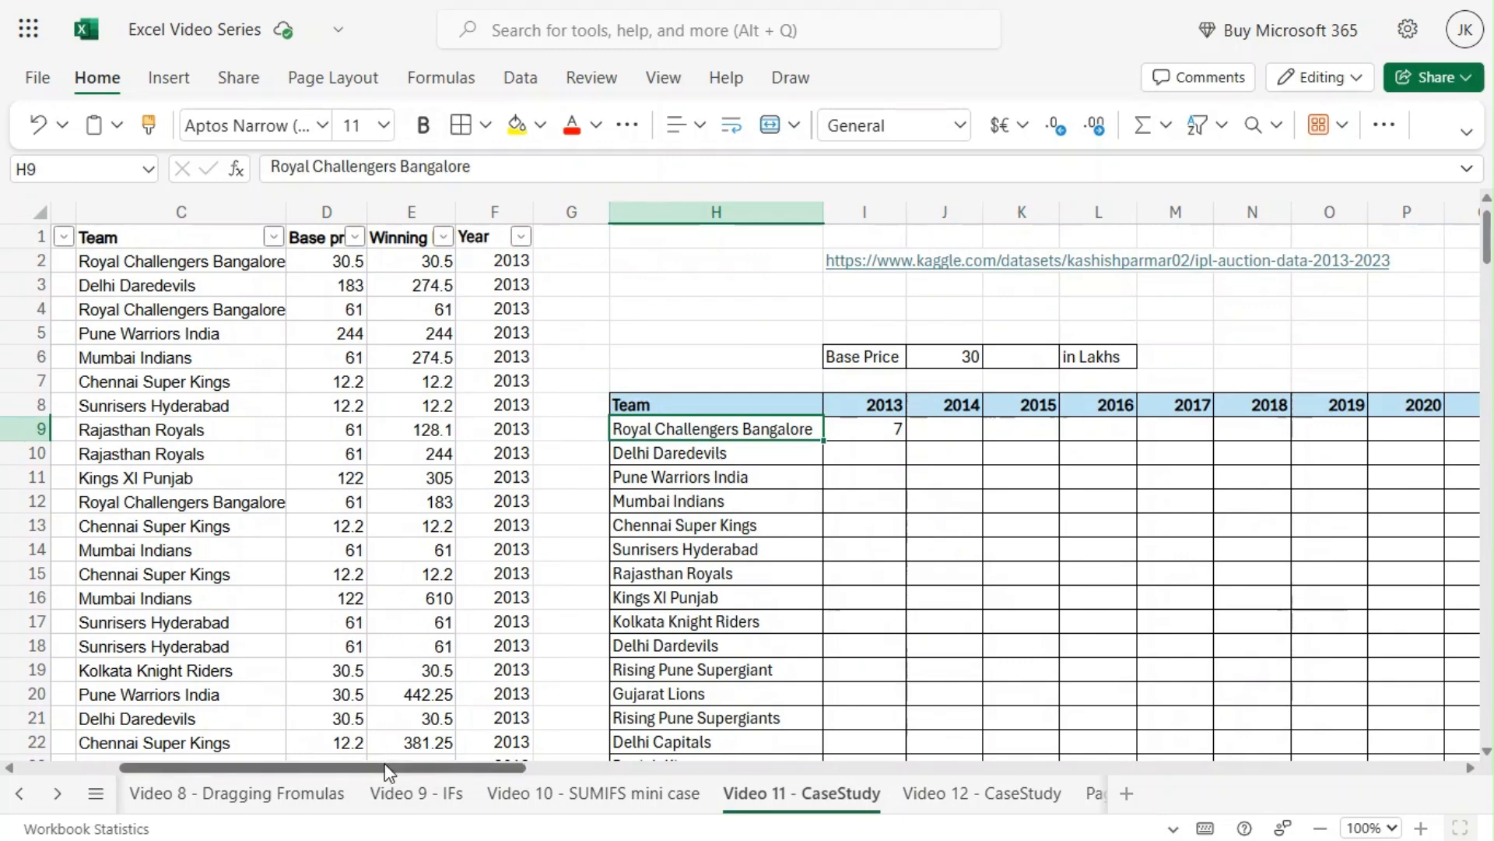
left_click_drag(391, 768, 496, 774)
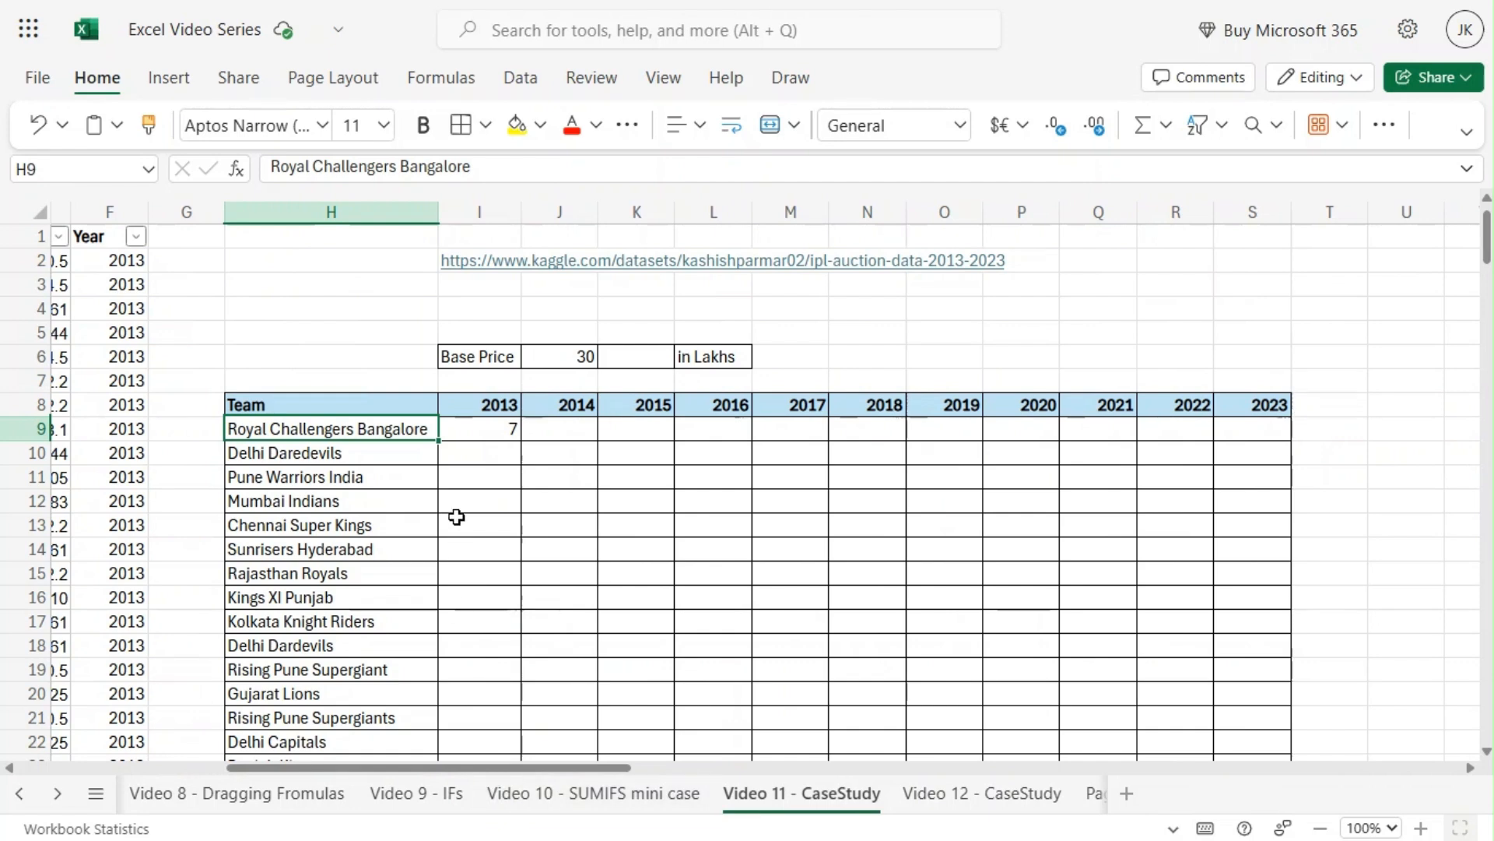
left_click(487, 402)
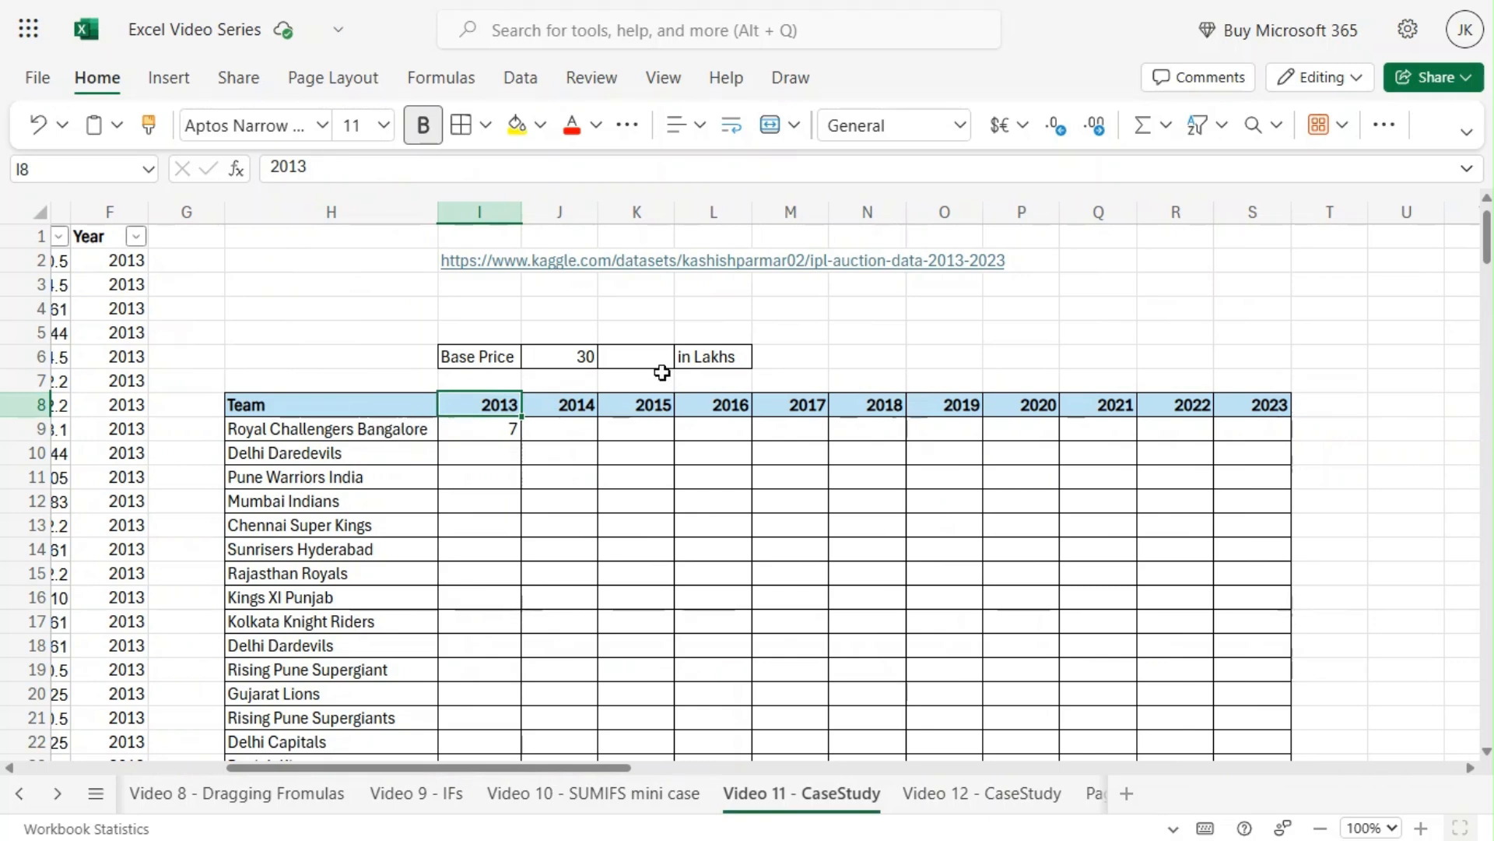
left_click(580, 359)
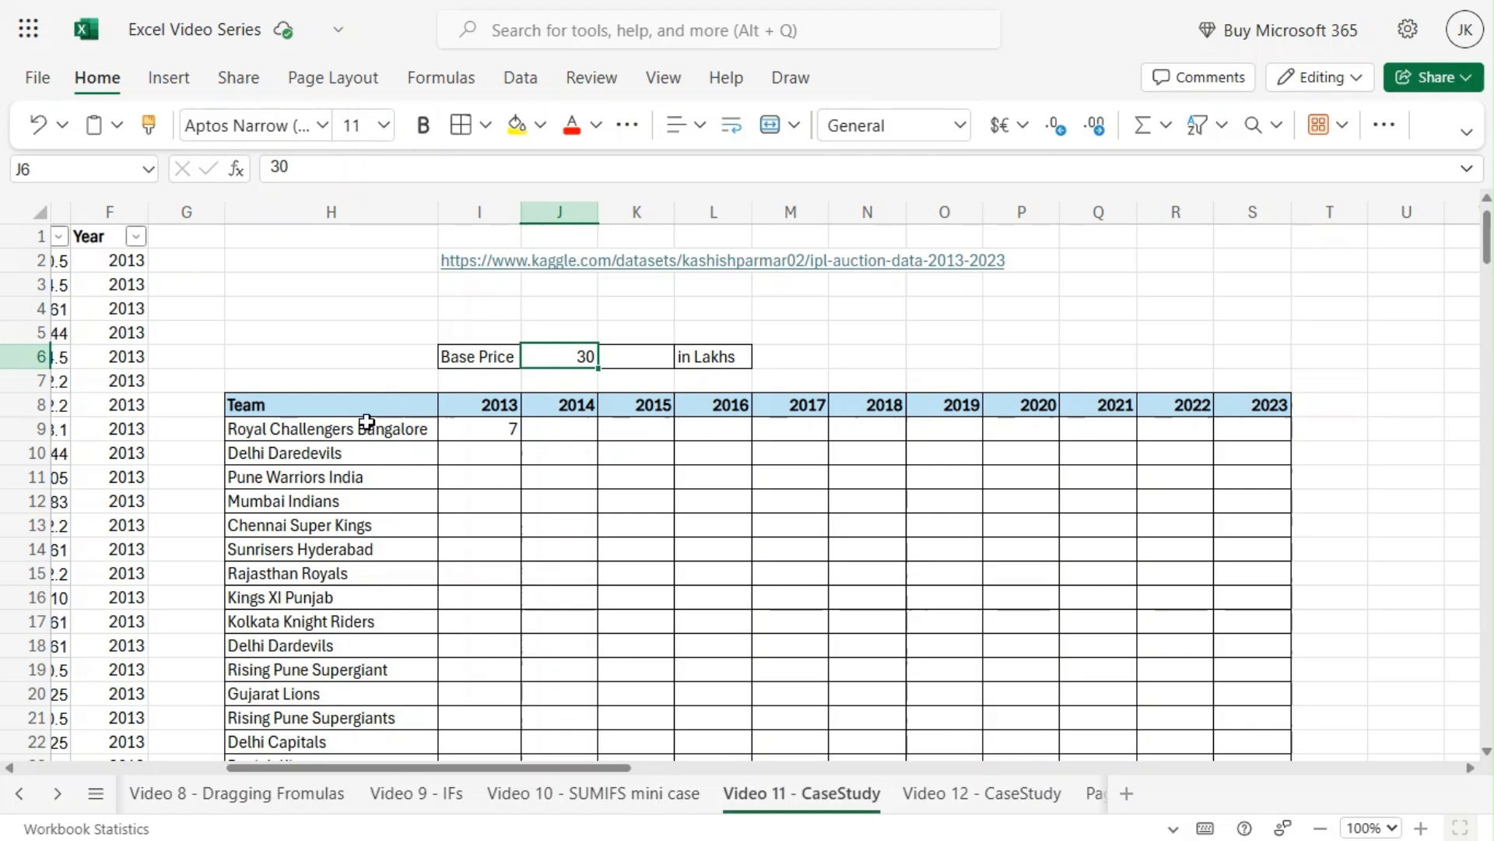
left_click(299, 433)
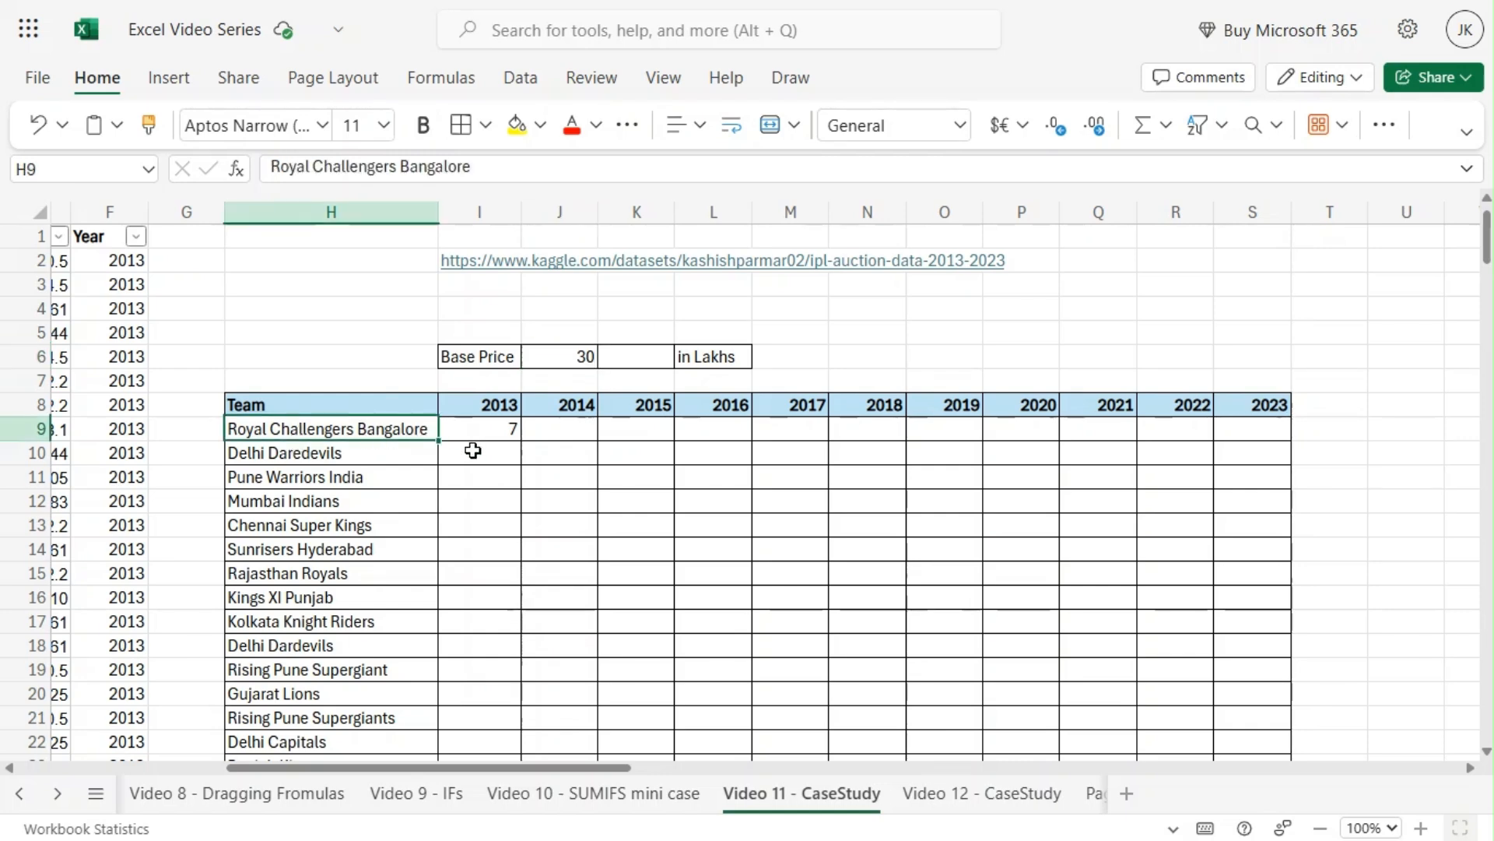
left_click(570, 432)
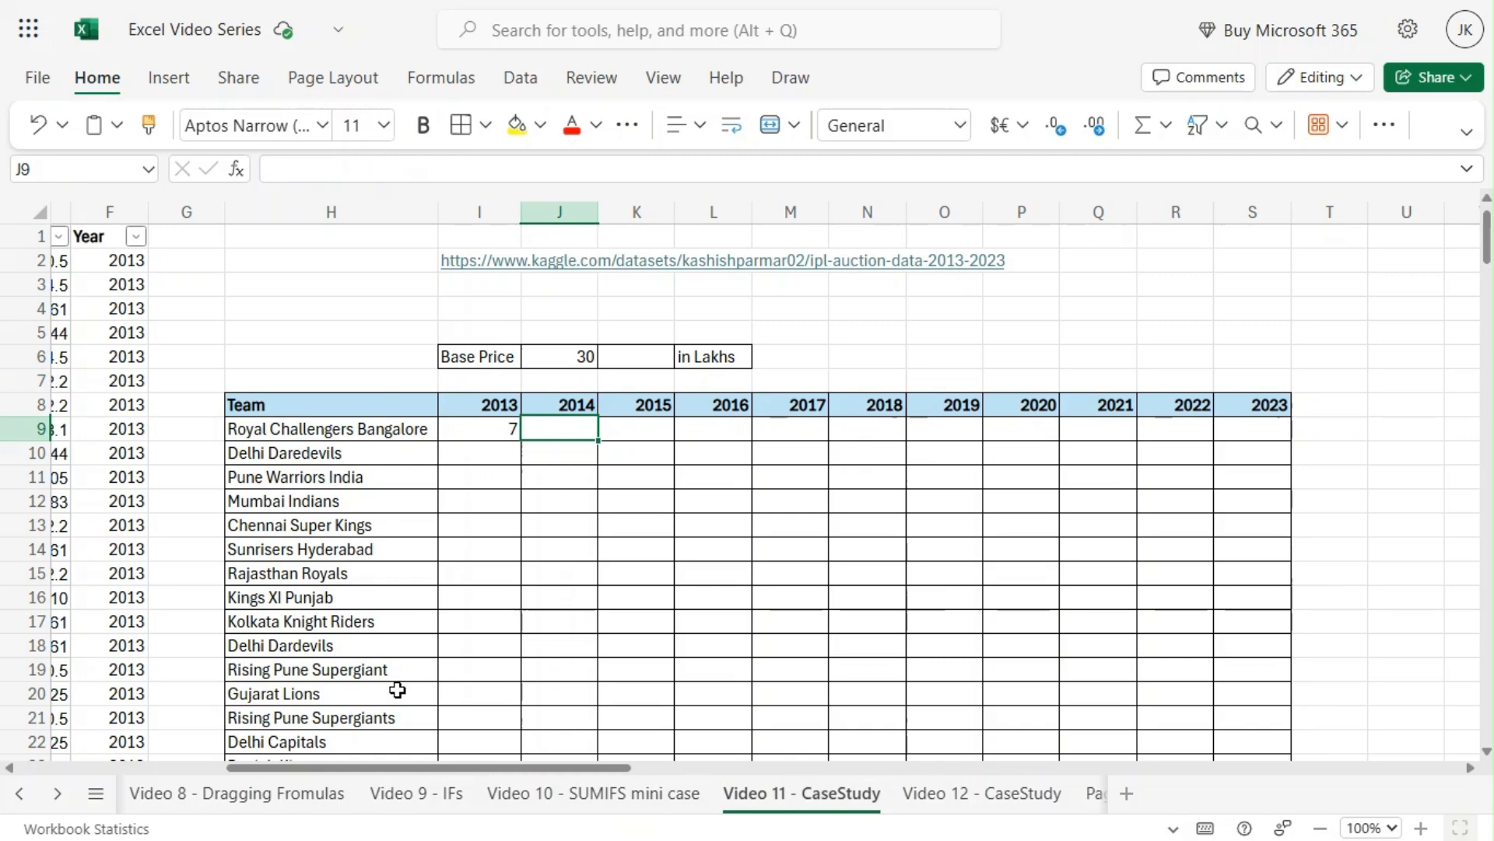
left_click_drag(347, 769, 142, 777)
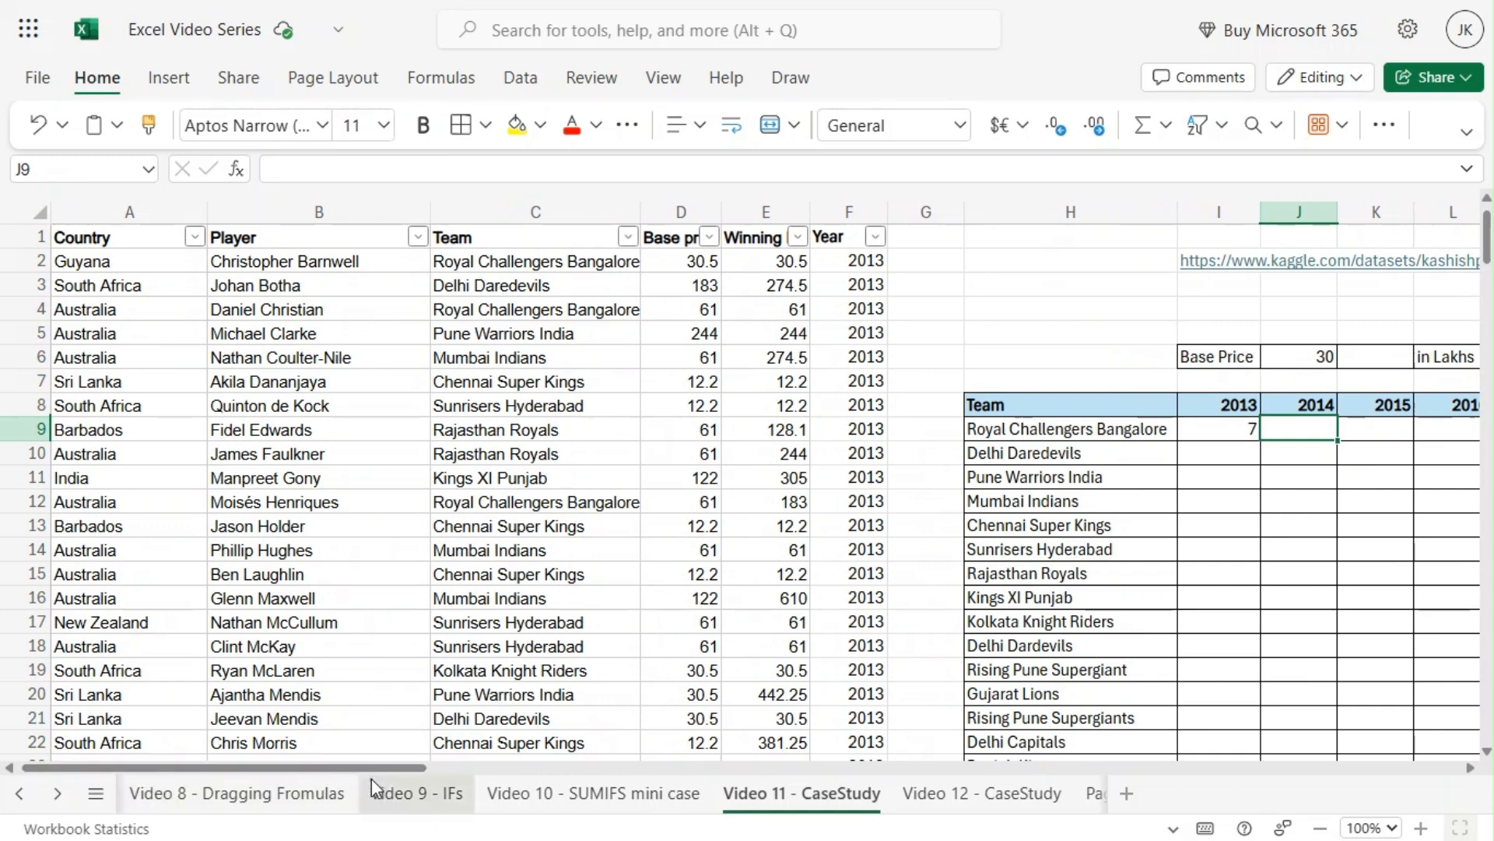
left_click_drag(393, 768, 374, 792)
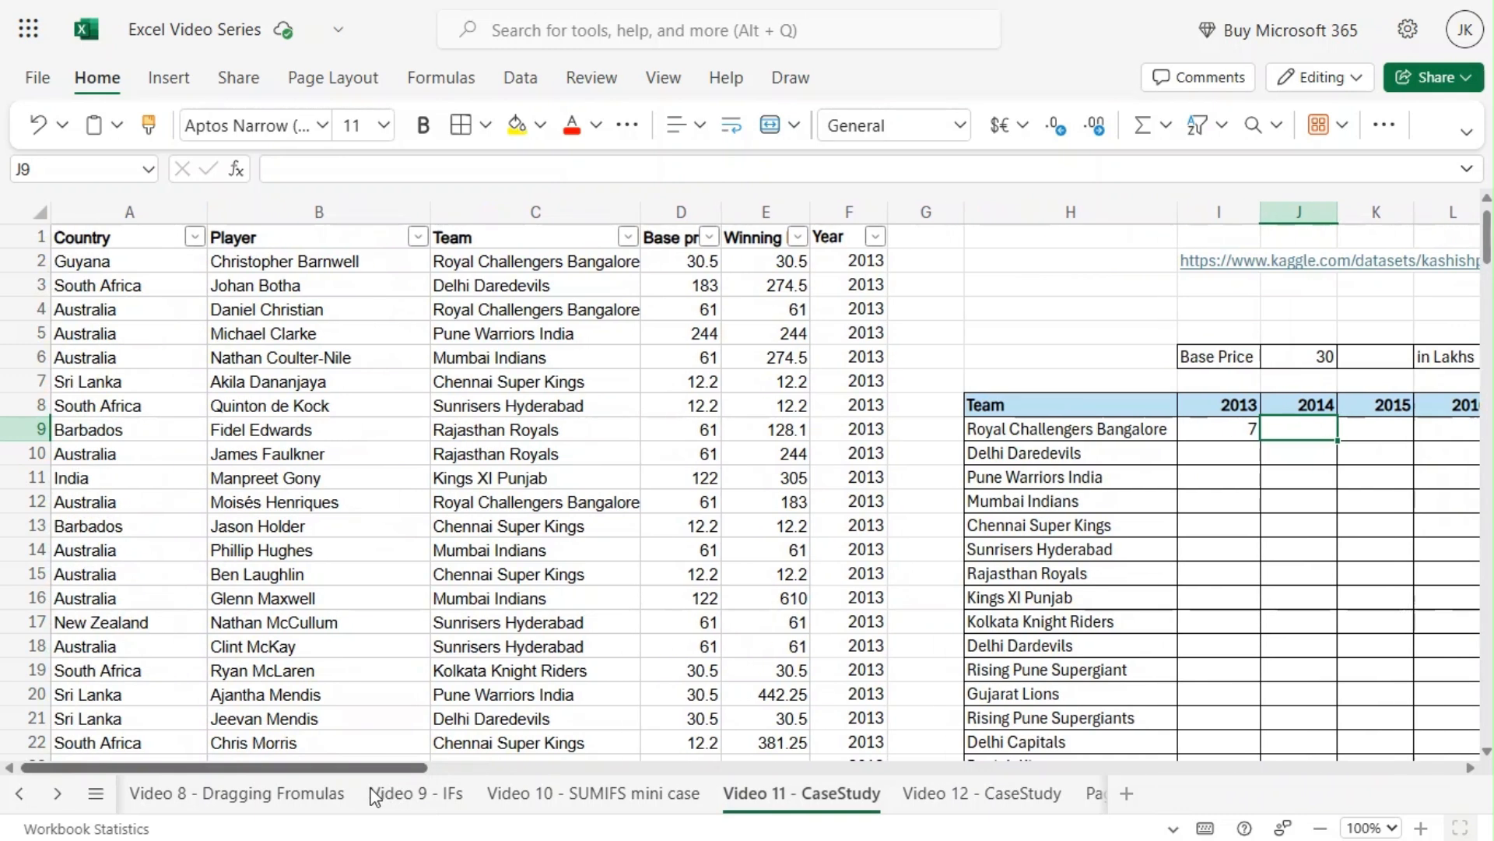
Open the COUNTIFS formula in I9 and examine which columns and cells it references
left_click(1219, 427)
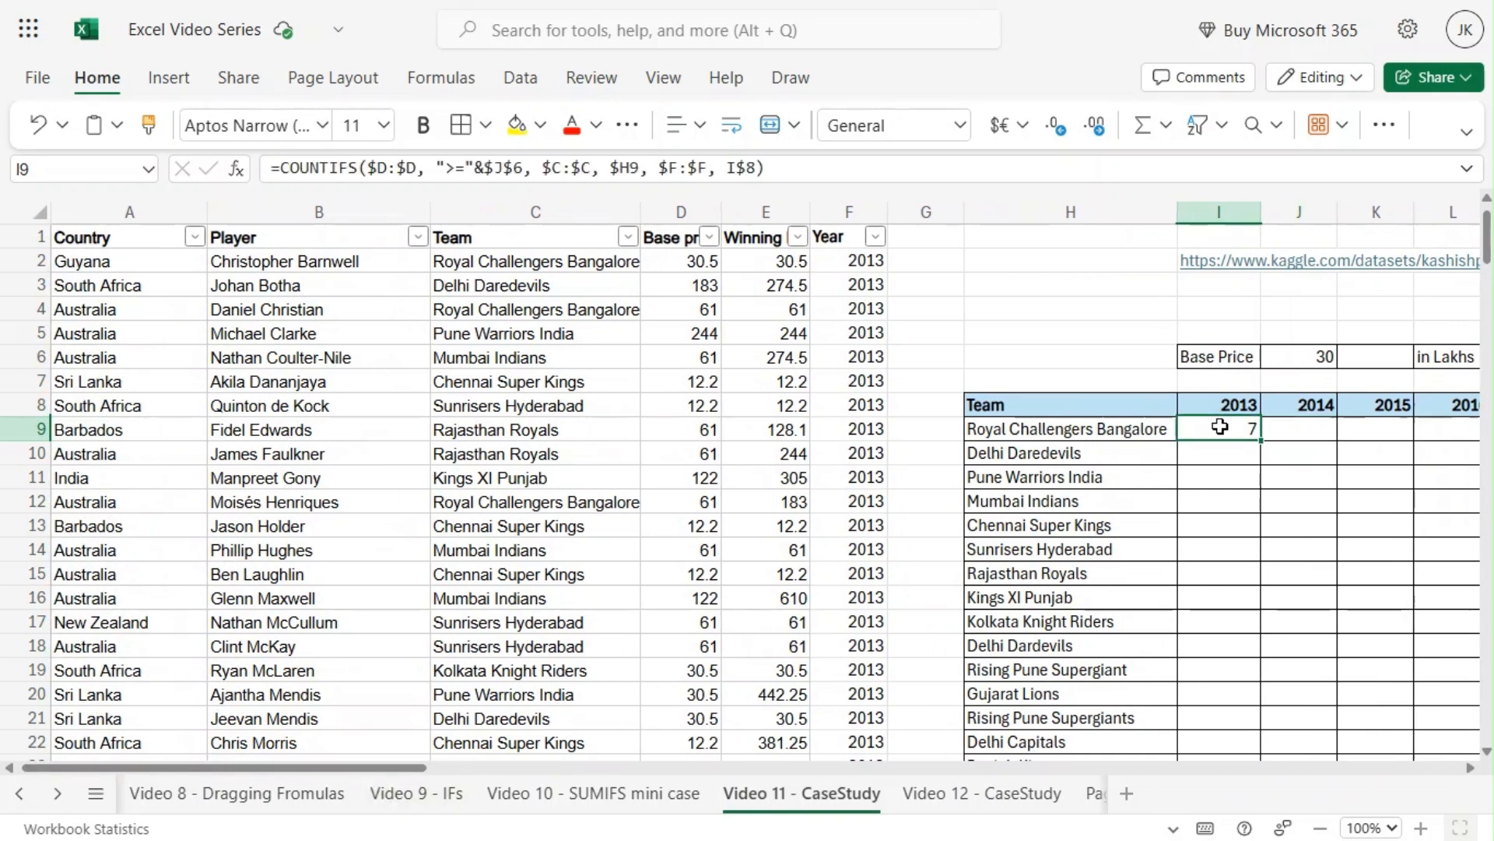
left_click(830, 168)
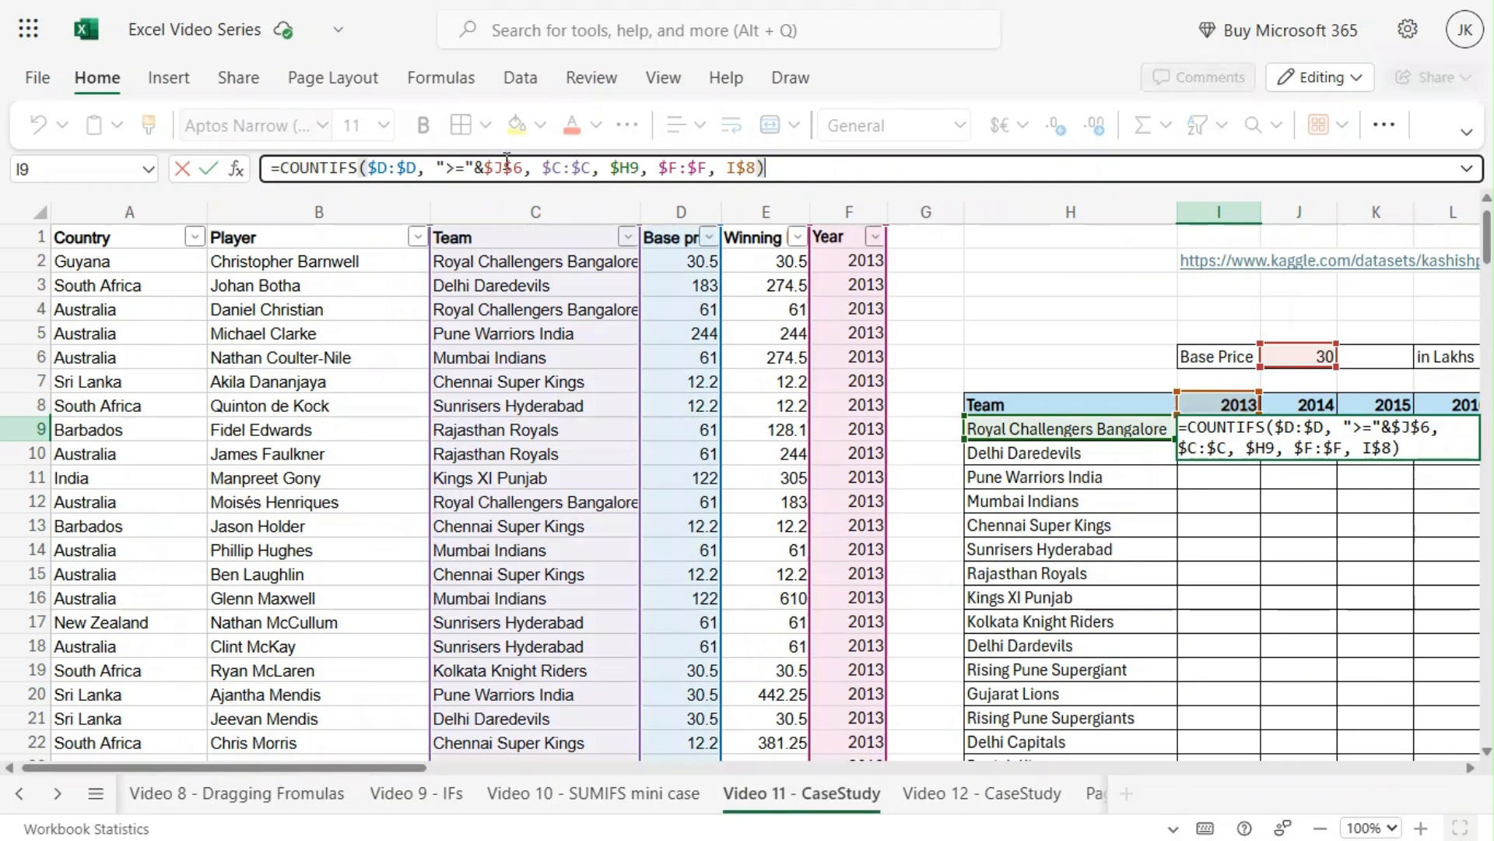
mouse_move(614, 168)
mouse_move(563, 172)
mouse_move(1208, 424)
mouse_move(683, 167)
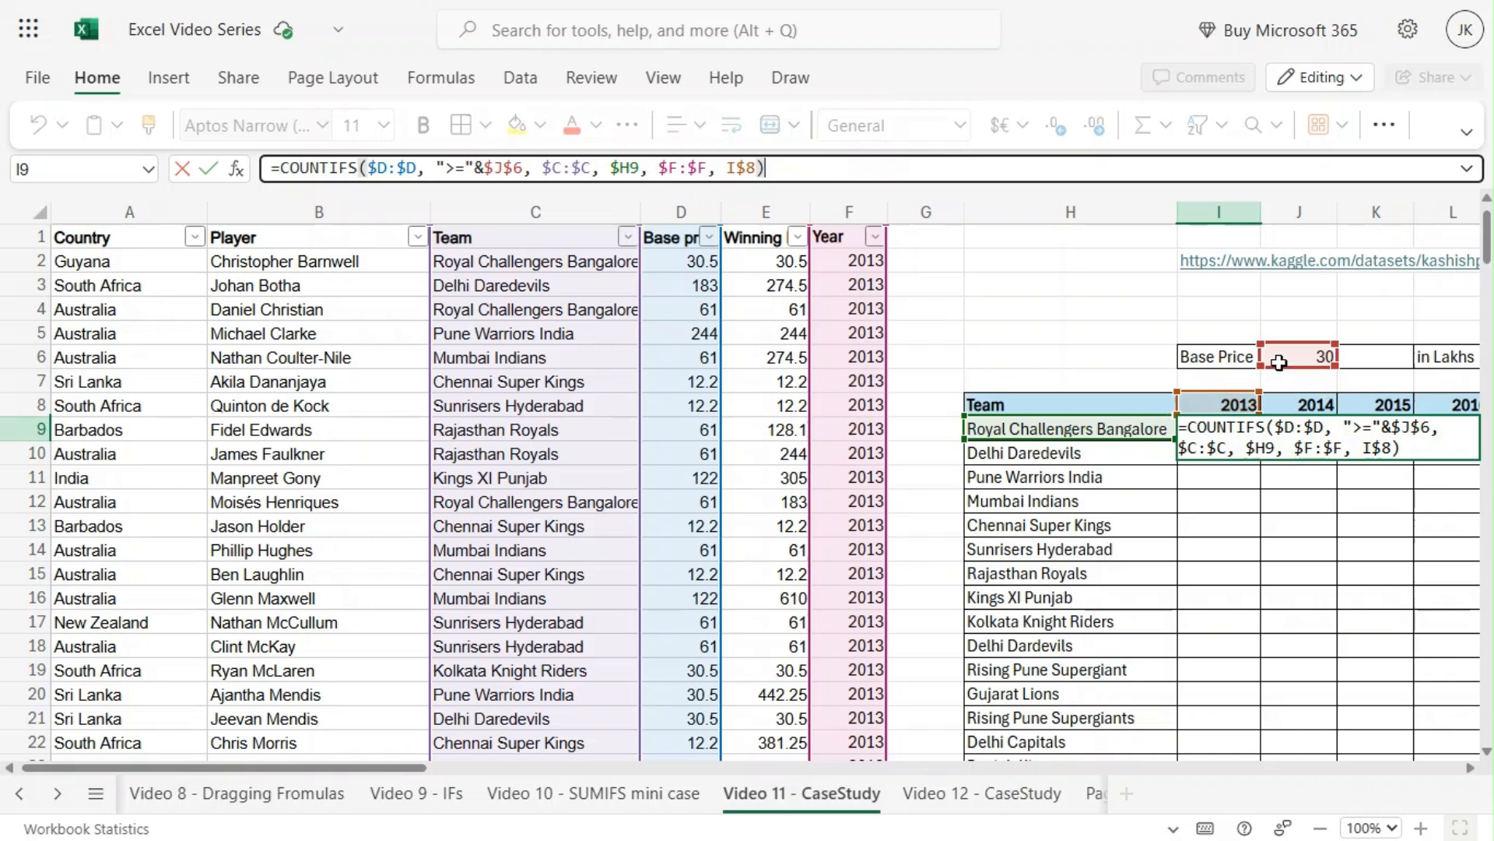
left_click(1236, 401)
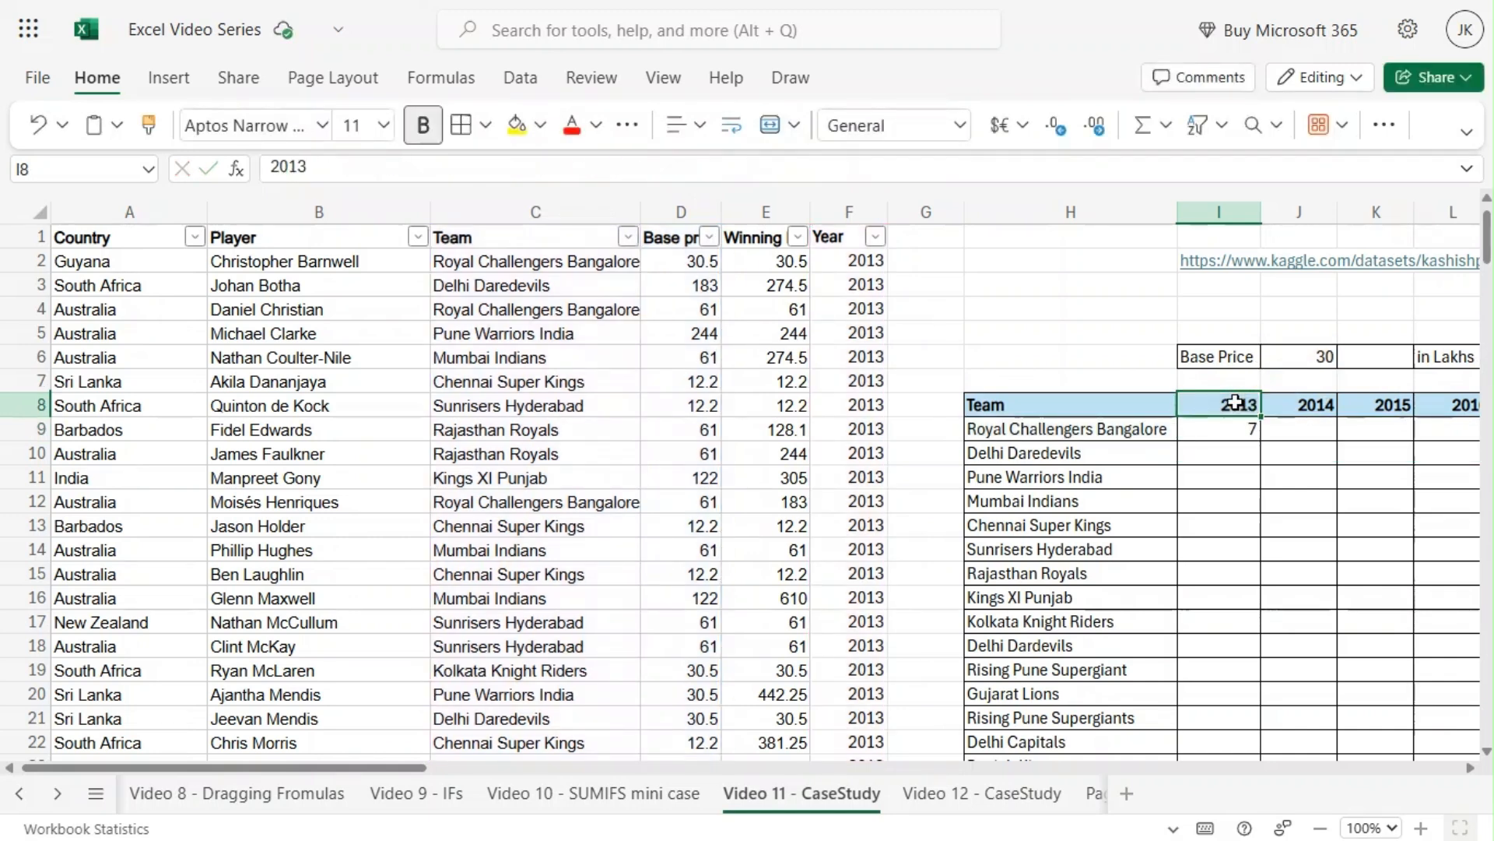
Reopen the formula in I9 and examine each COUNTIFS range and criterion pair for base price, team and year, including the dollar-sign locks
left_click(1232, 428)
left_click(790, 167)
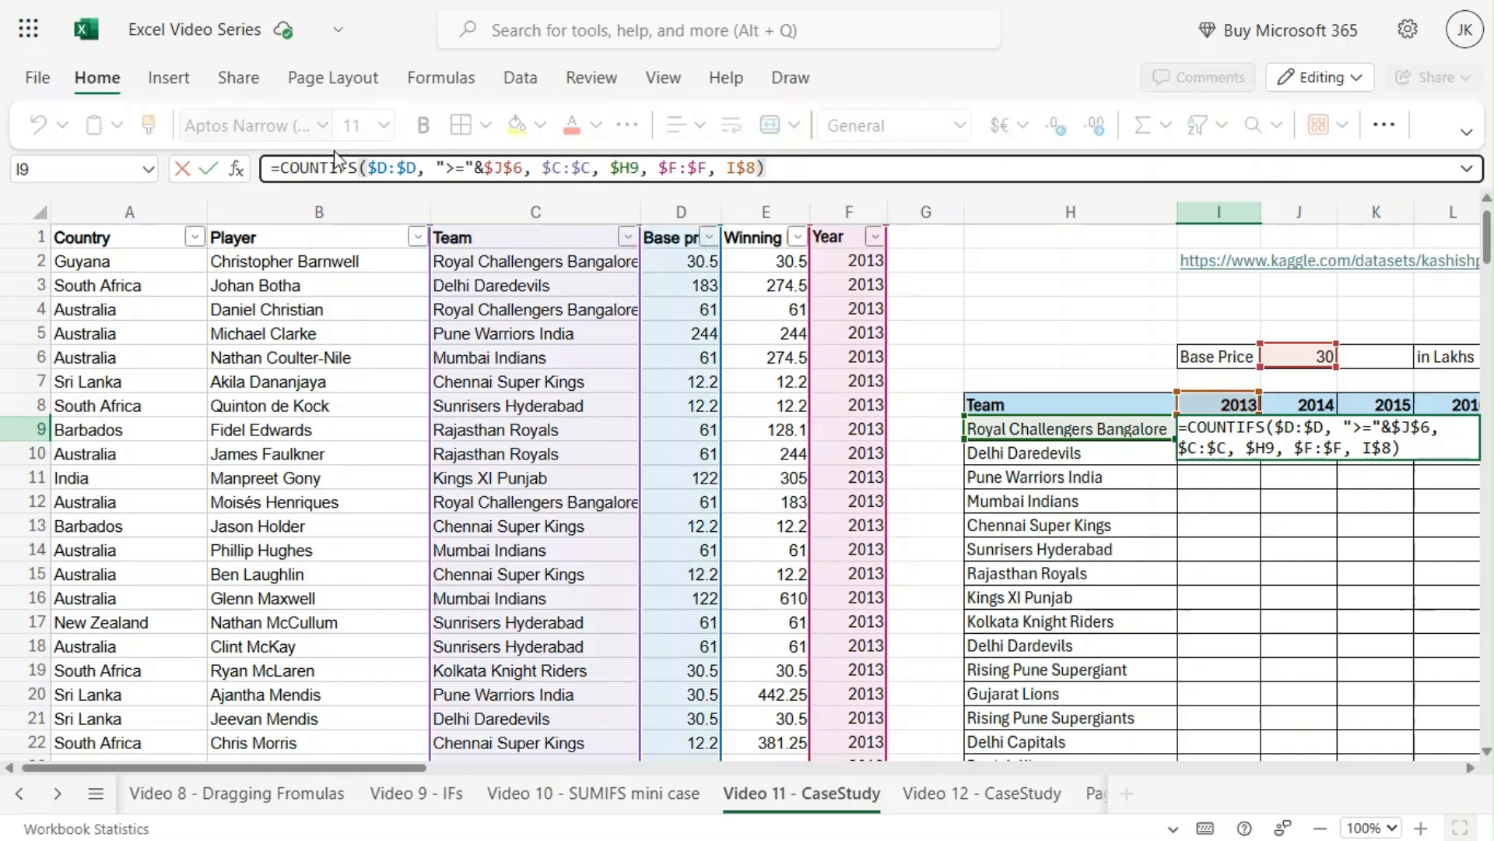
left_click(398, 166)
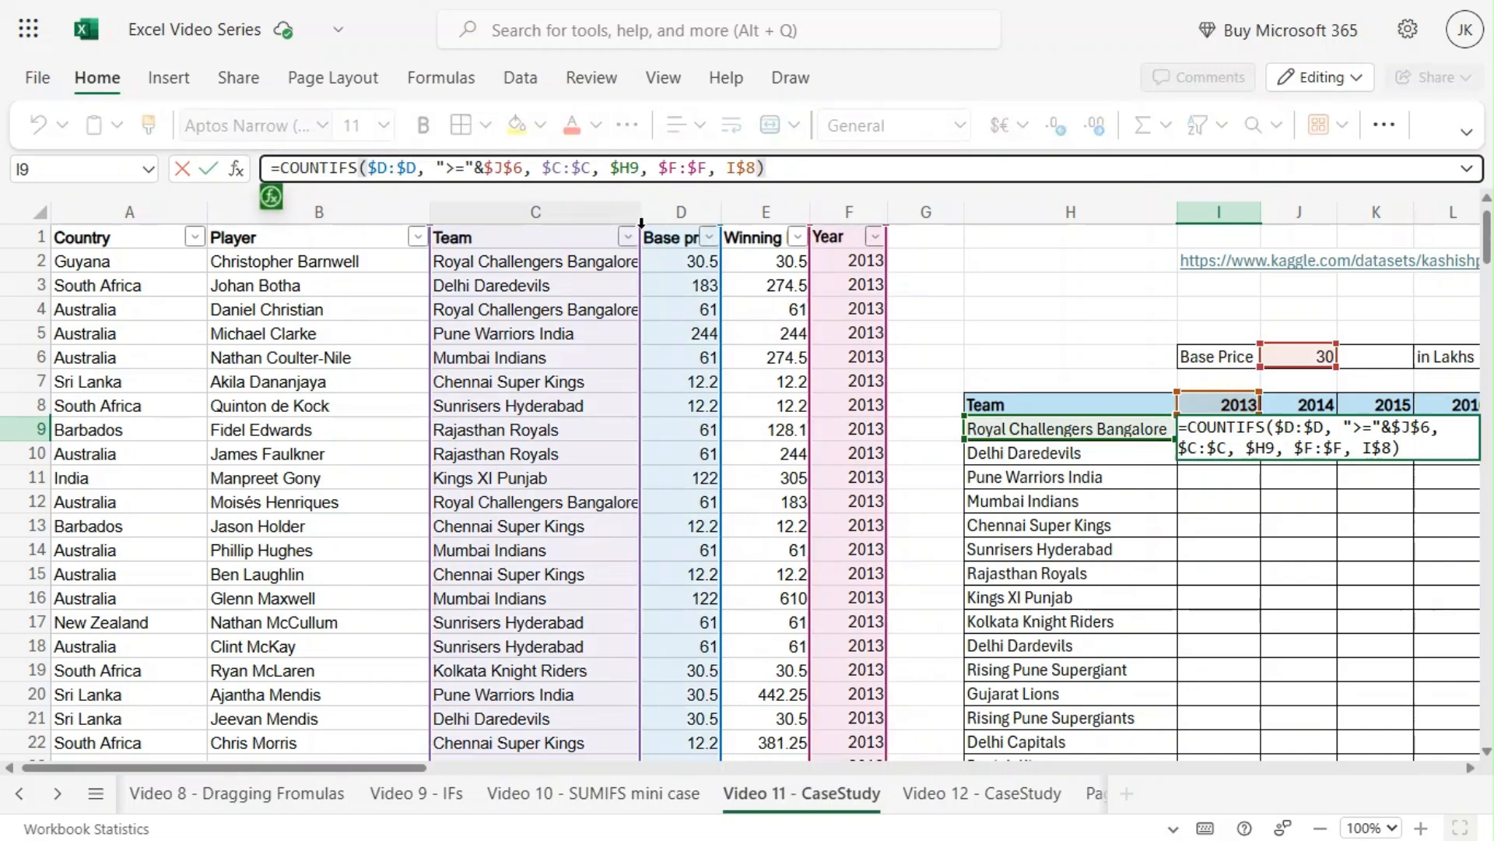
left_click(511, 167)
mouse_move(500, 171)
mouse_move(543, 169)
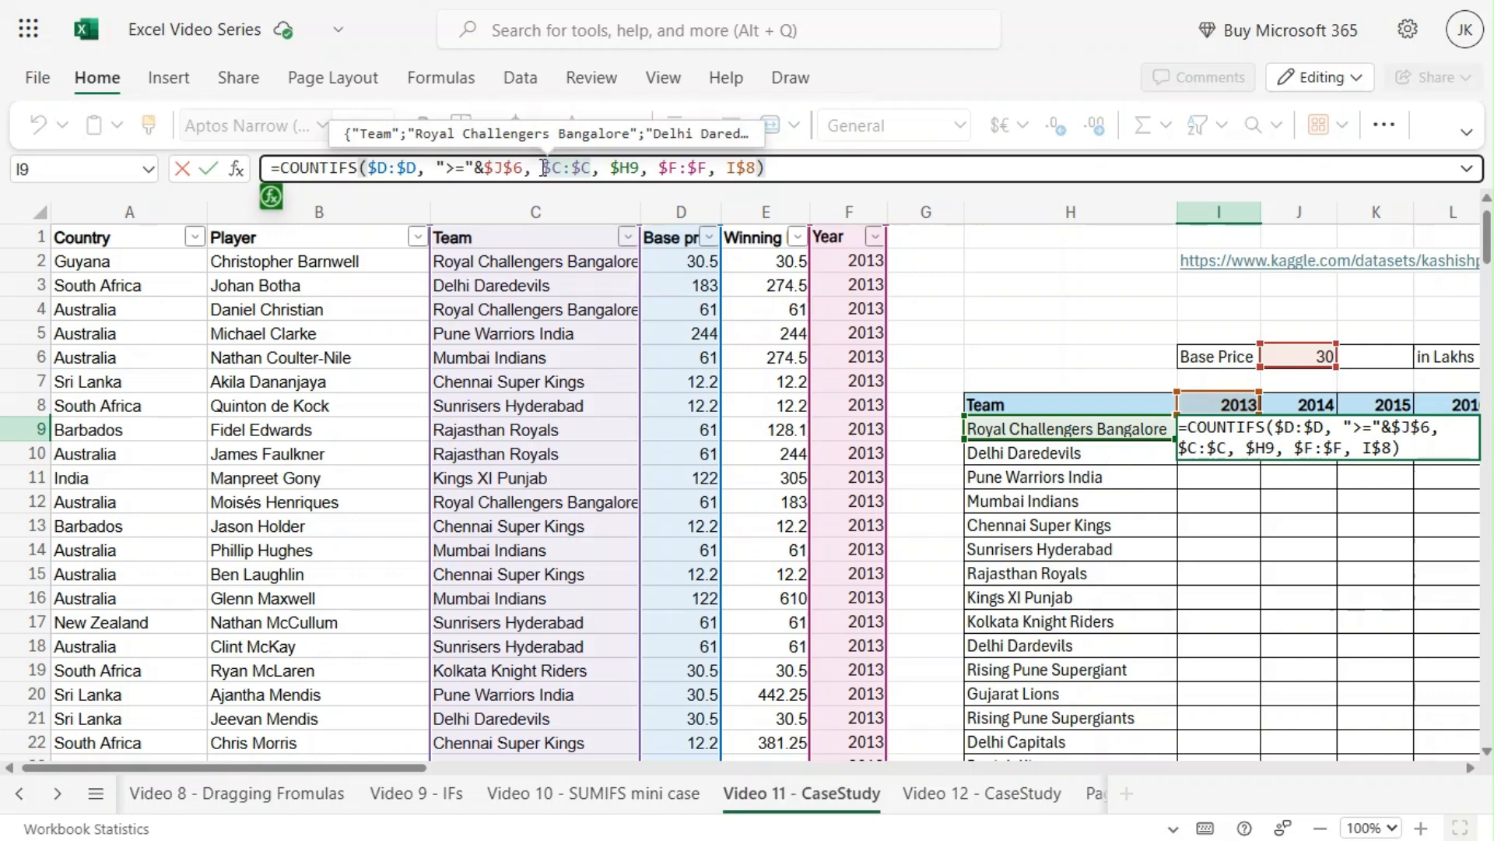
left_click_drag(544, 169, 580, 172)
double_click(627, 169)
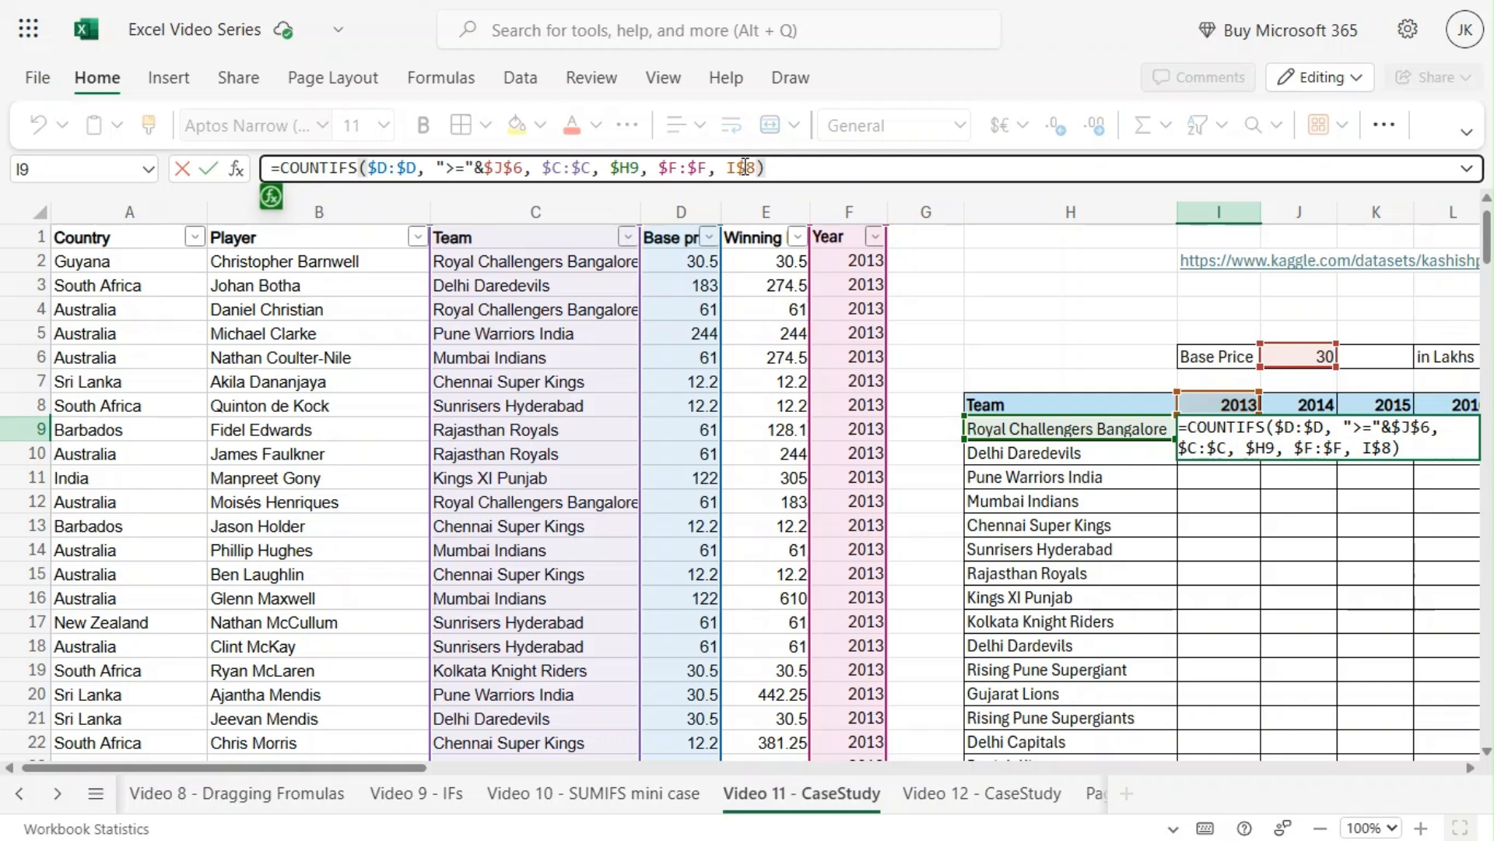
left_click(804, 169)
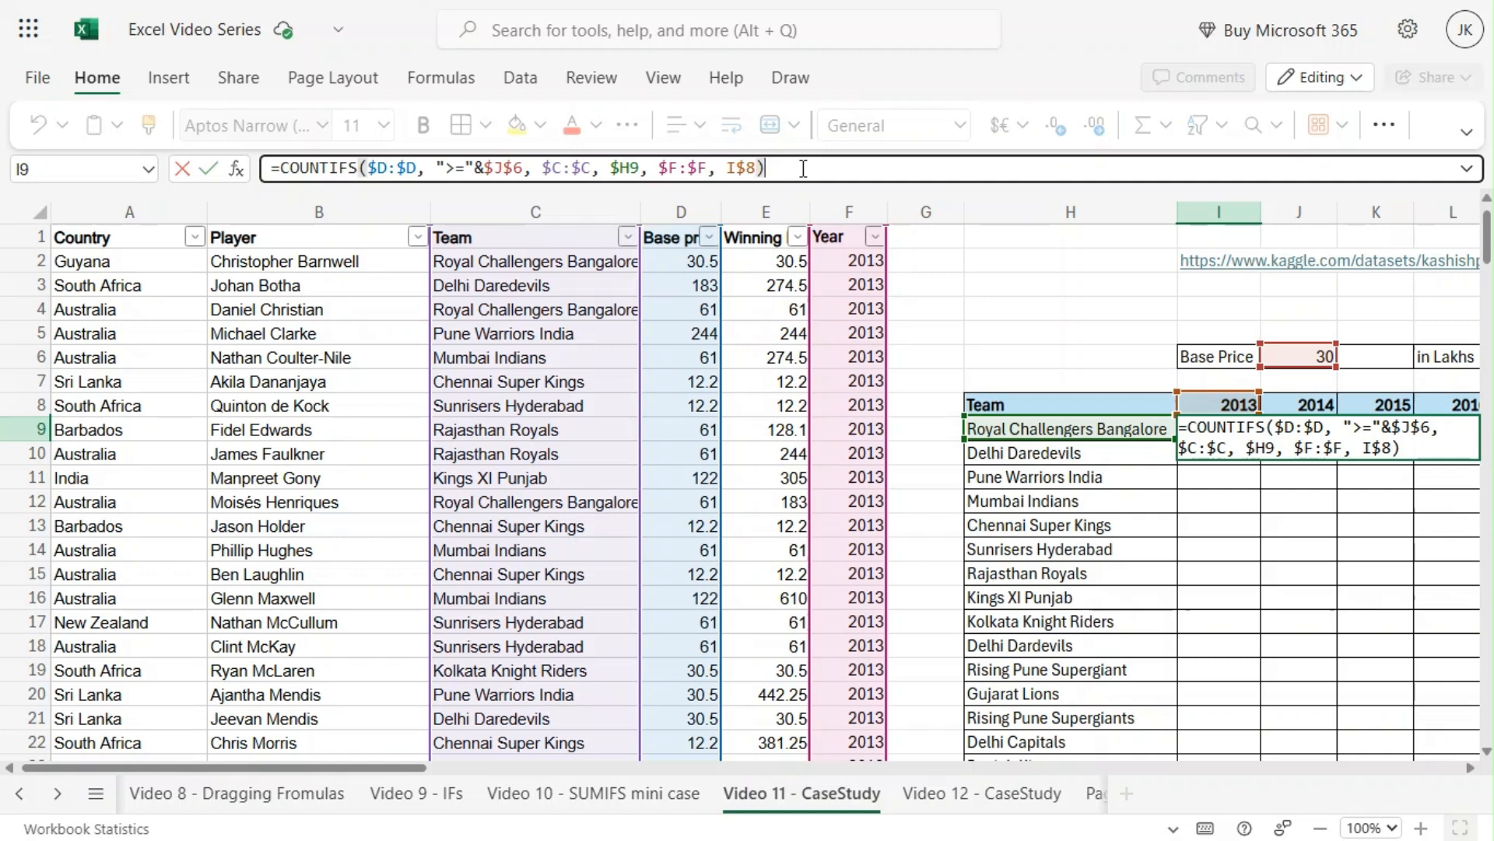
Confirm the COUNTIFS formula in I9 and fill it across the Royal Challengers Bangalore row through the 2023 column (S9)
key("Return")
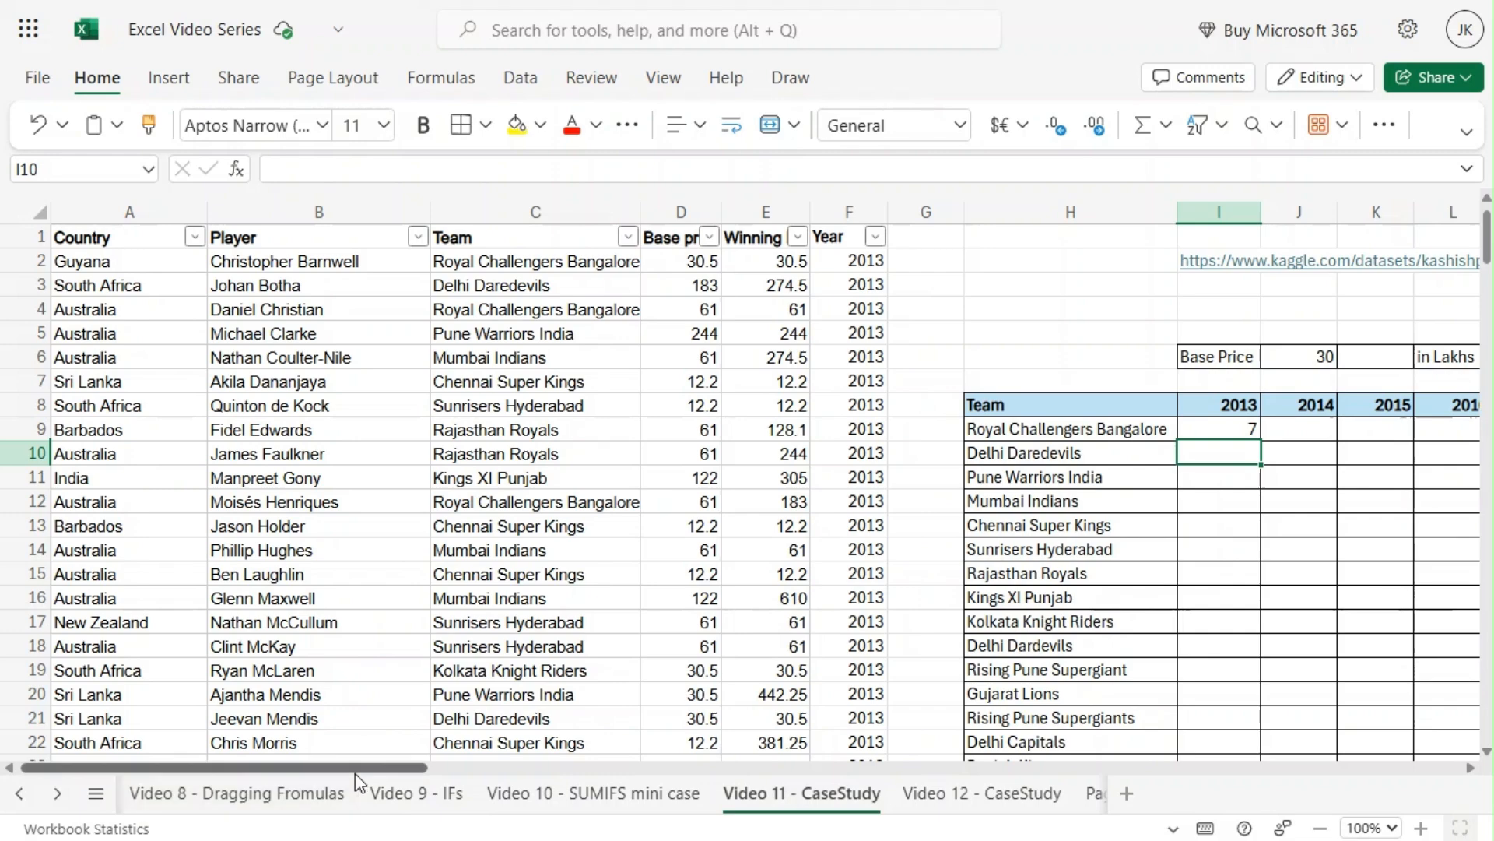
left_click_drag(355, 773, 537, 771)
scroll(501, 444, "down", 3)
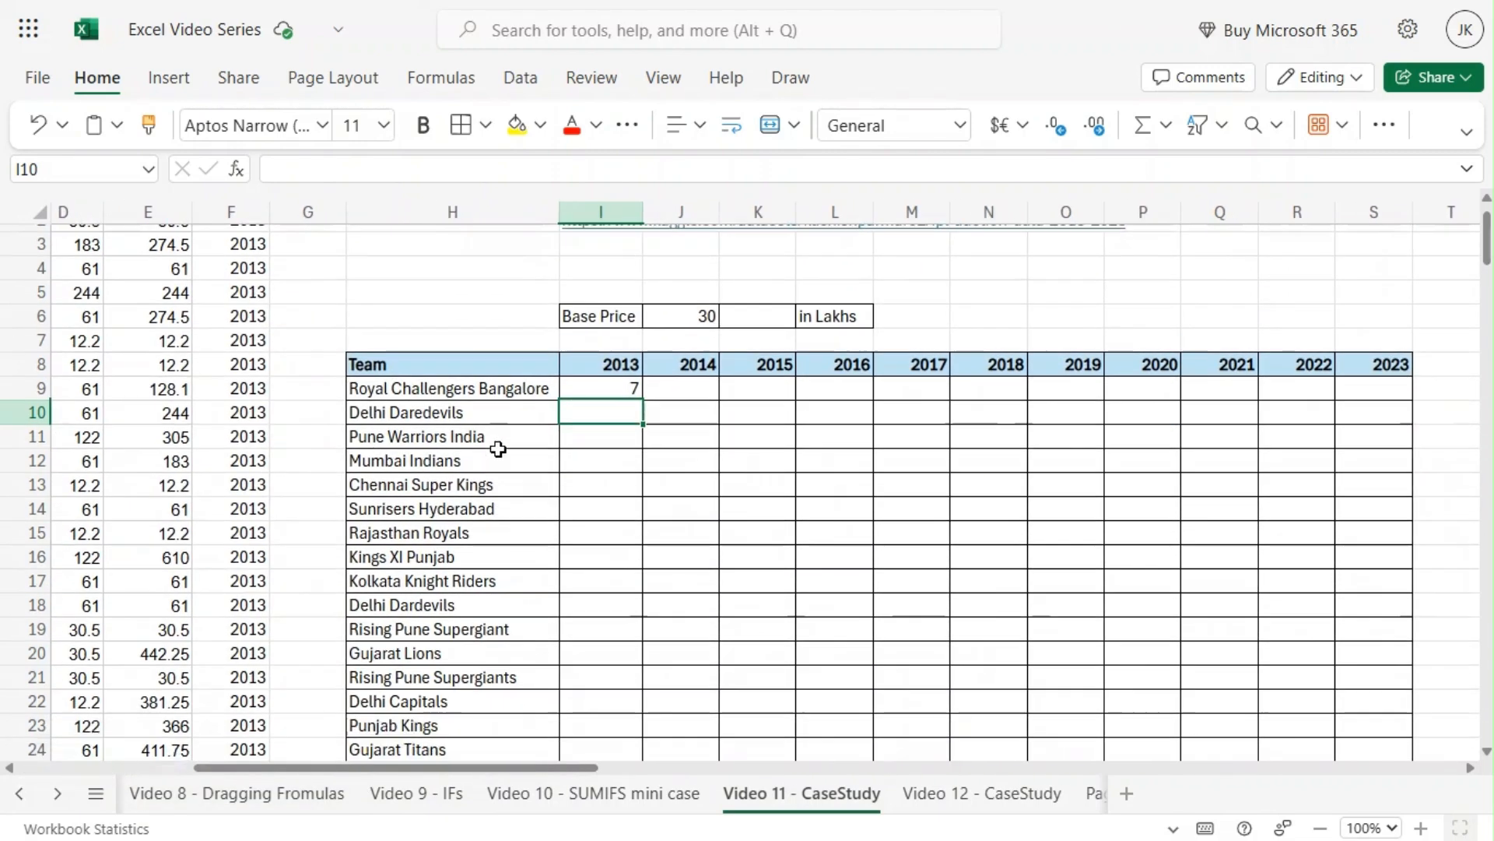
left_click(614, 322)
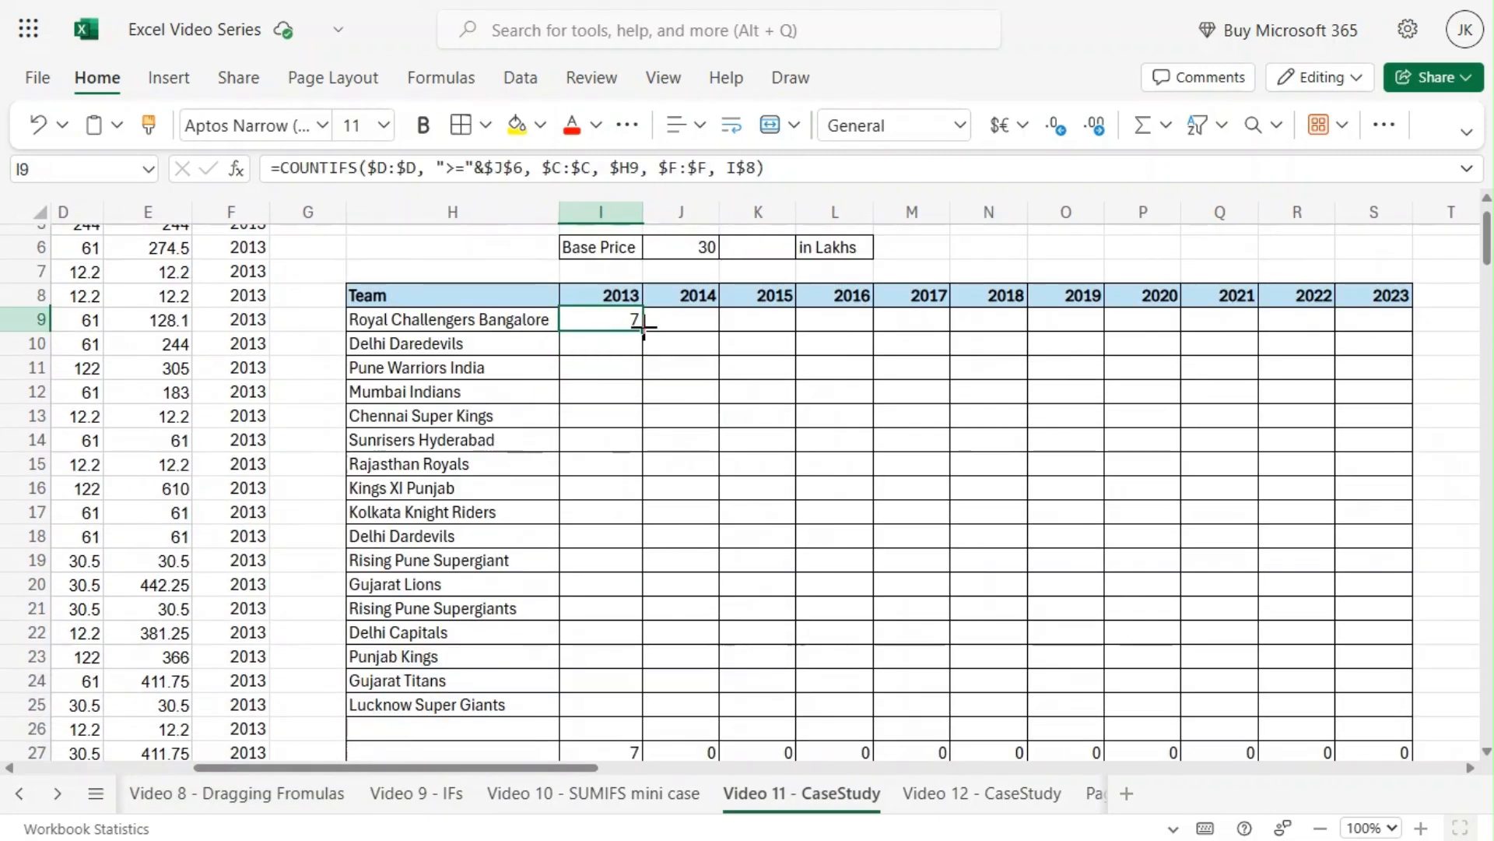
left_click_drag(644, 327, 1393, 332)
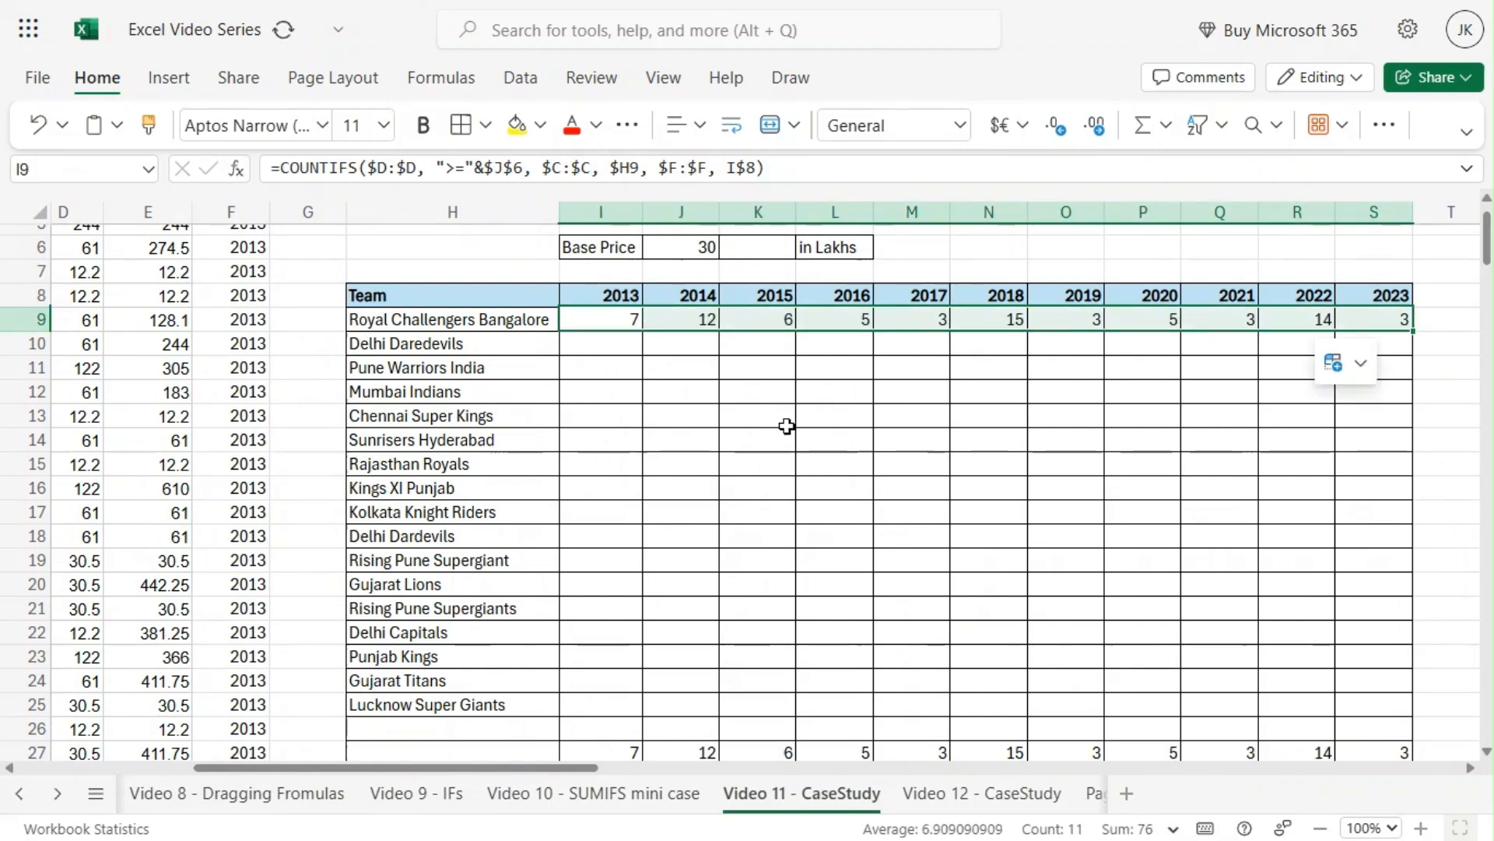
Review the Royal Challengers Bangalore counts for 2013 and 2014 along with the Base Price input in J6
left_click(589, 318)
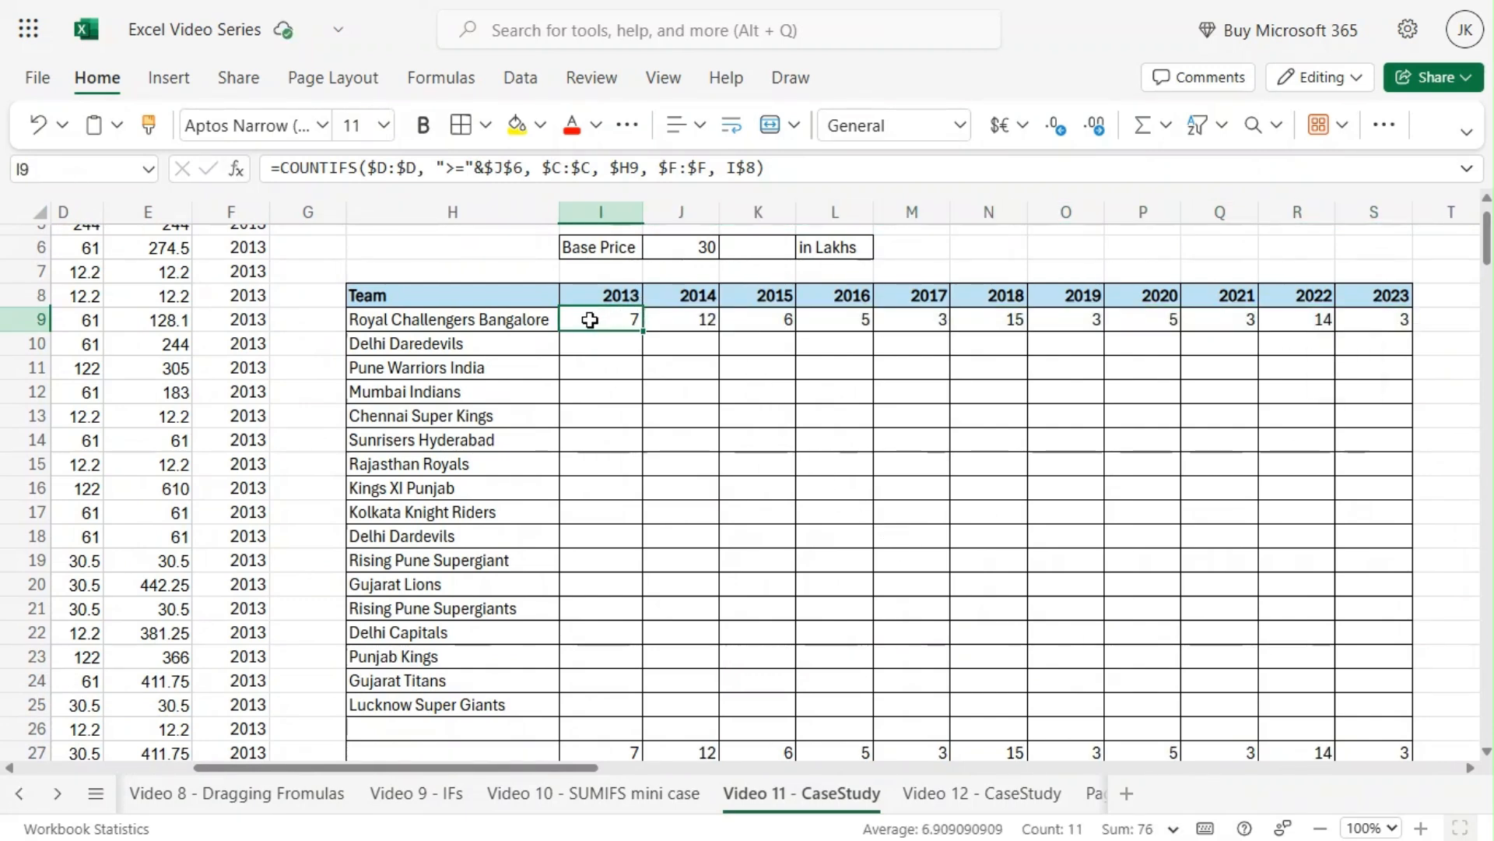
left_click(476, 324)
left_click(667, 319)
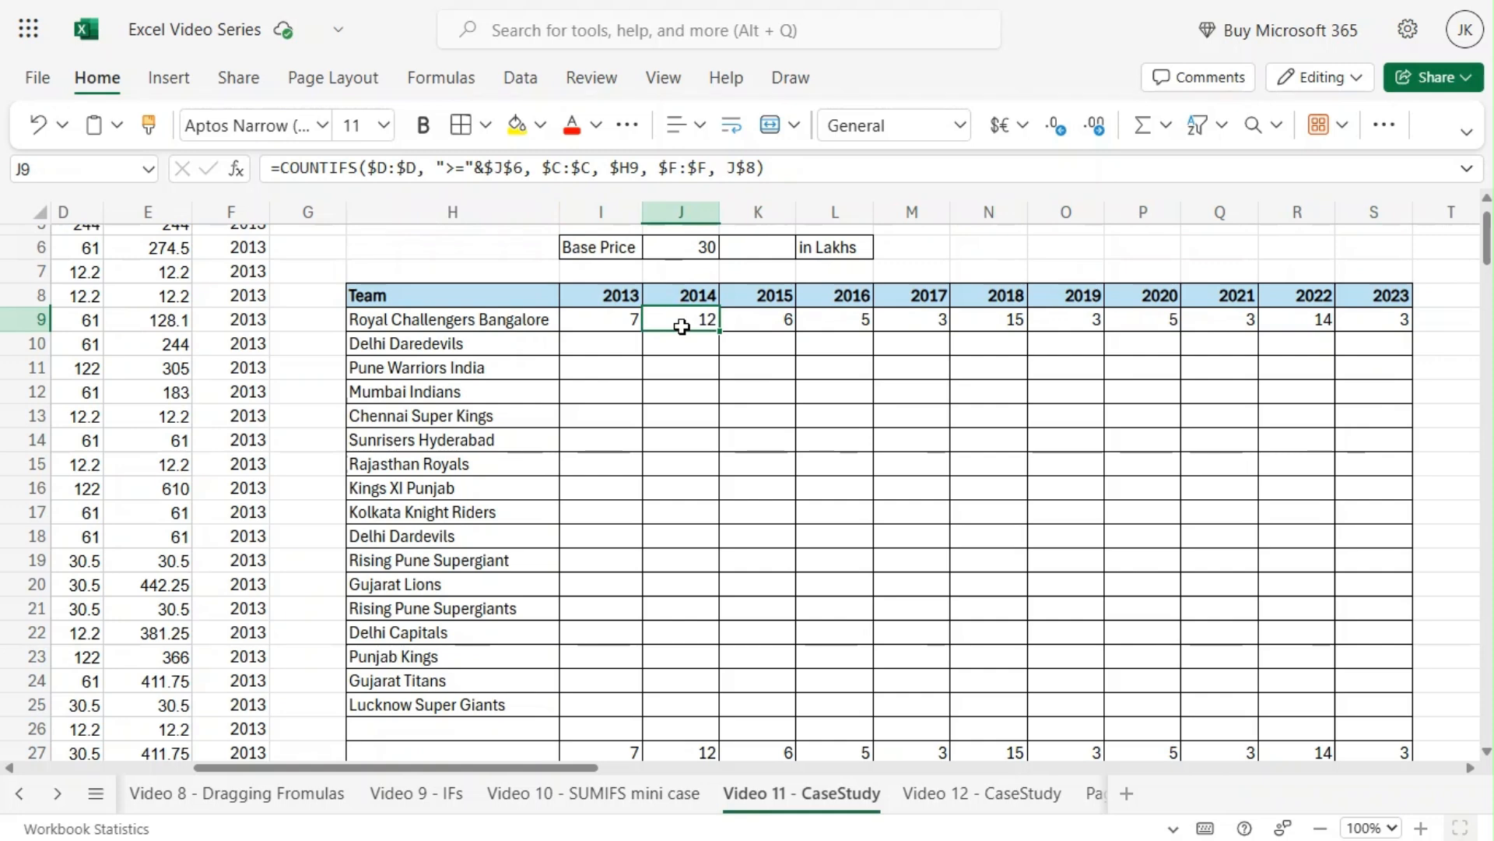
left_click(694, 246)
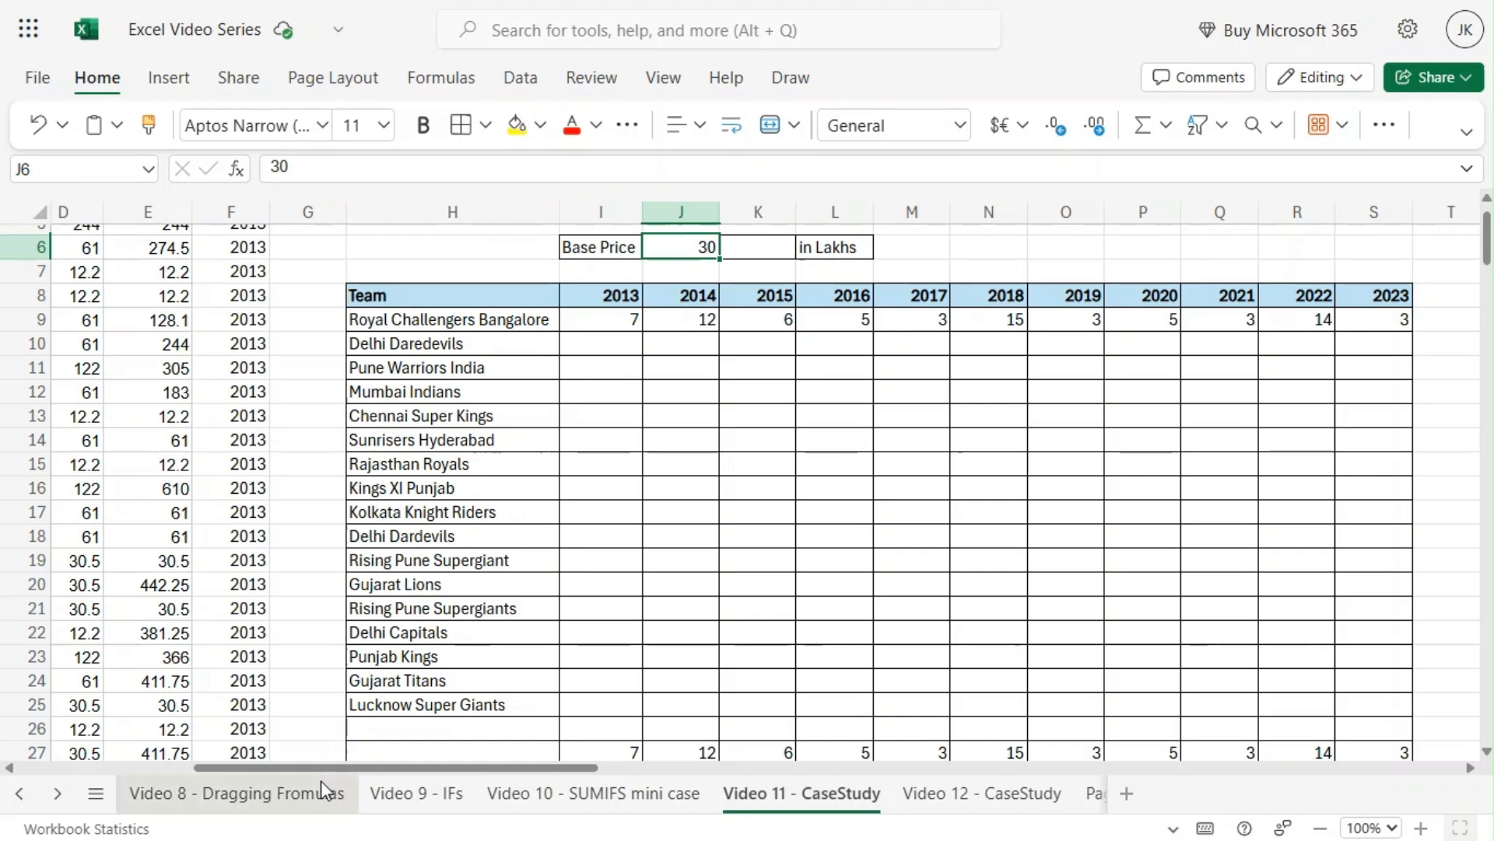
Filter the auction data's Year column to show only 2014
left_click_drag(317, 774, 163, 775)
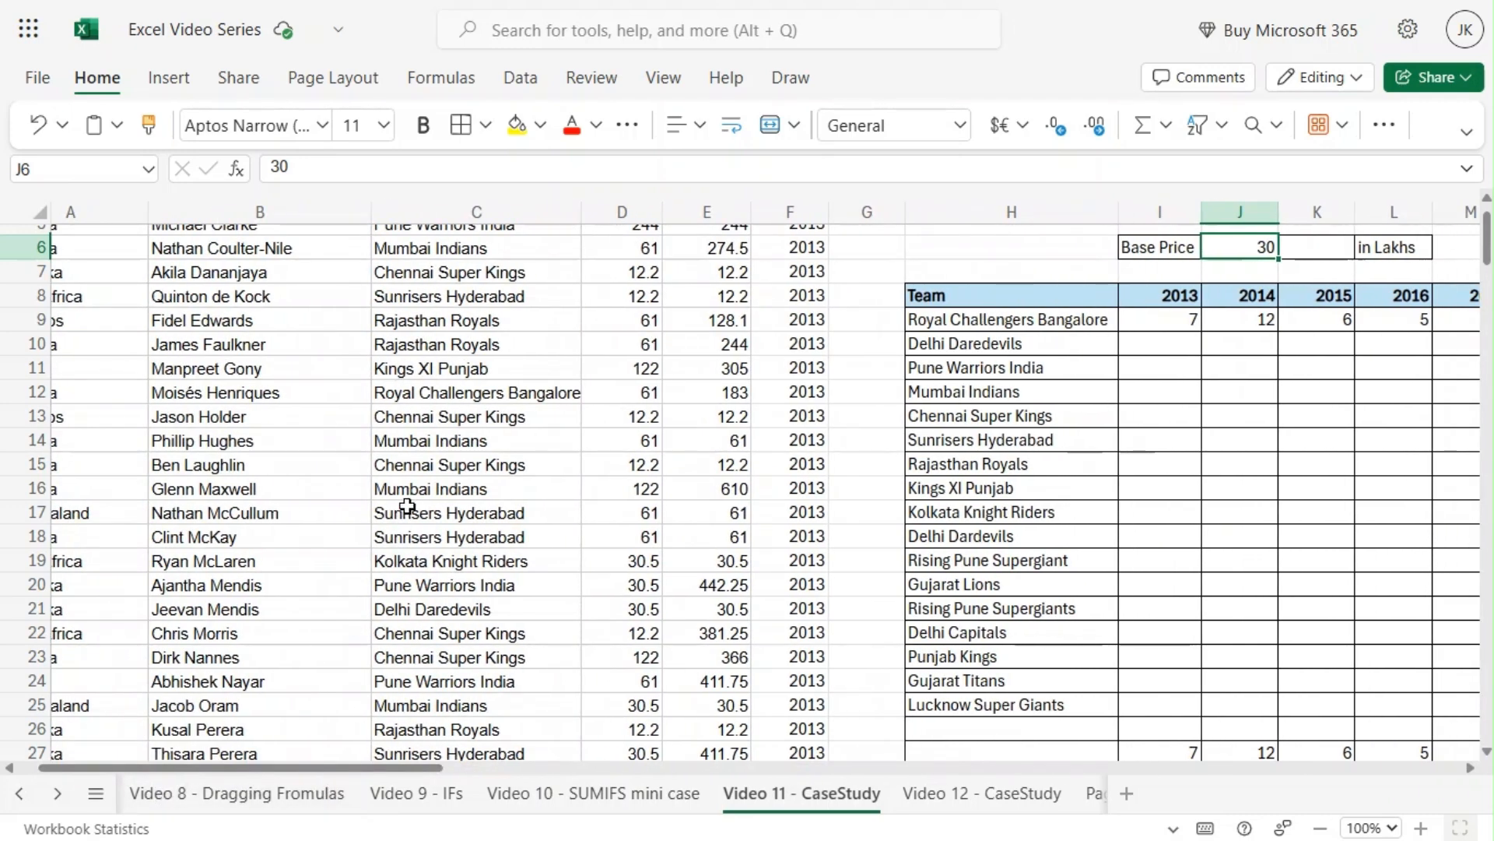
scroll(406, 506, "up", 2)
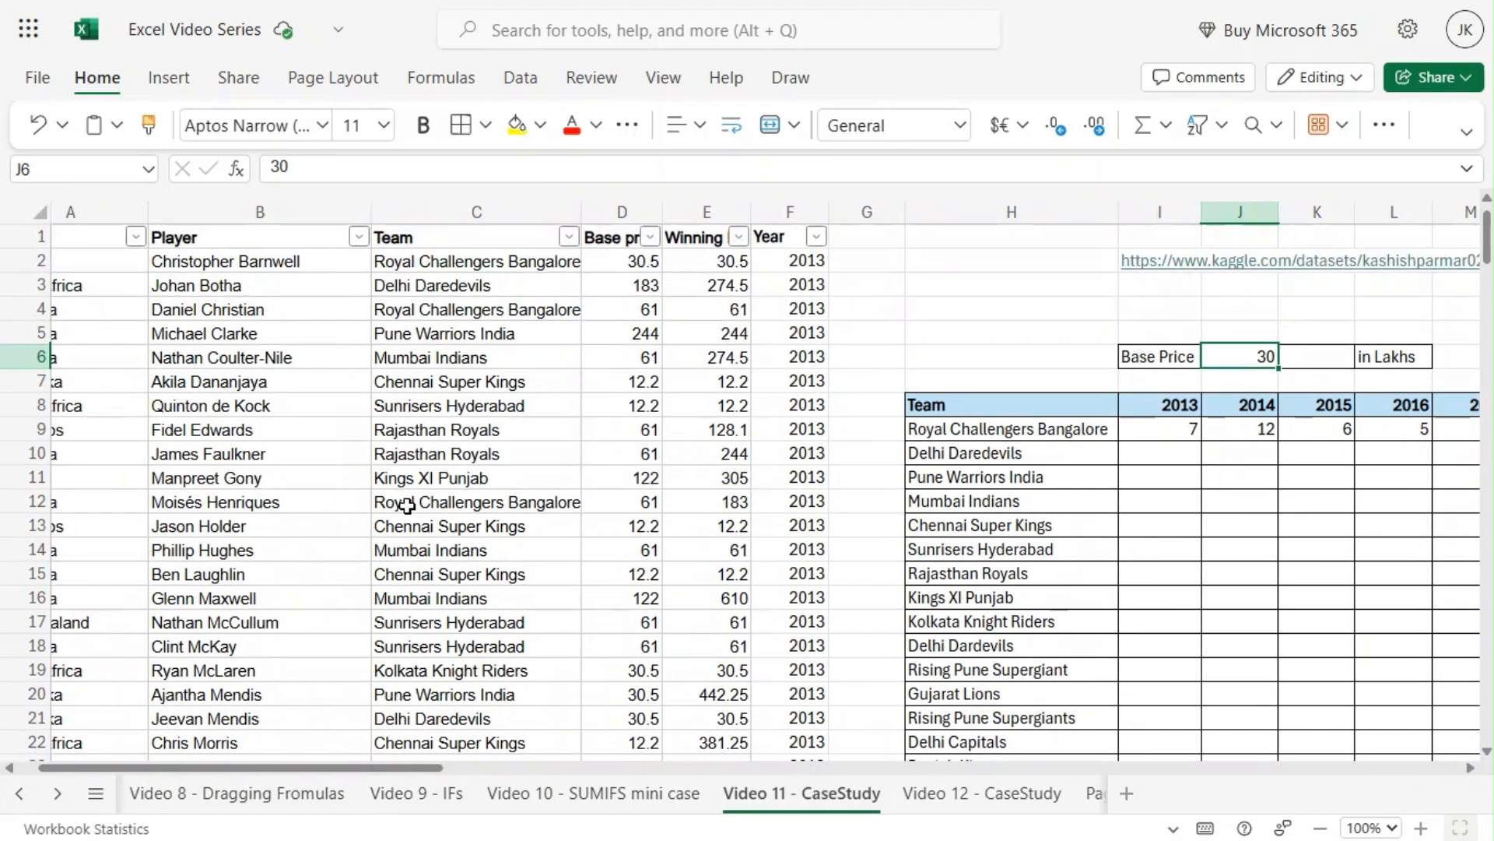
left_click(816, 238)
left_click(882, 549)
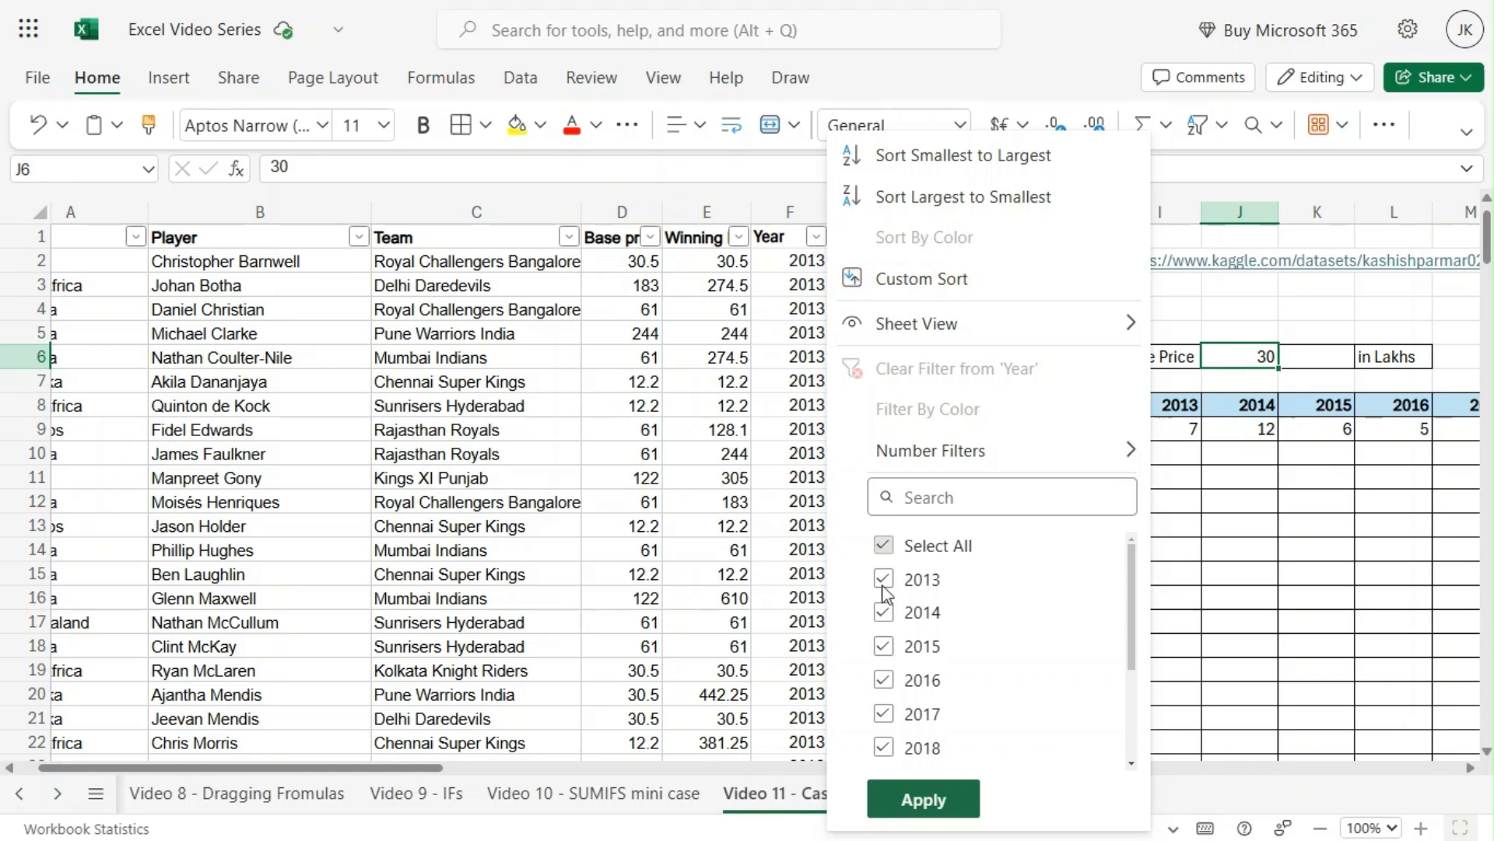
left_click(884, 613)
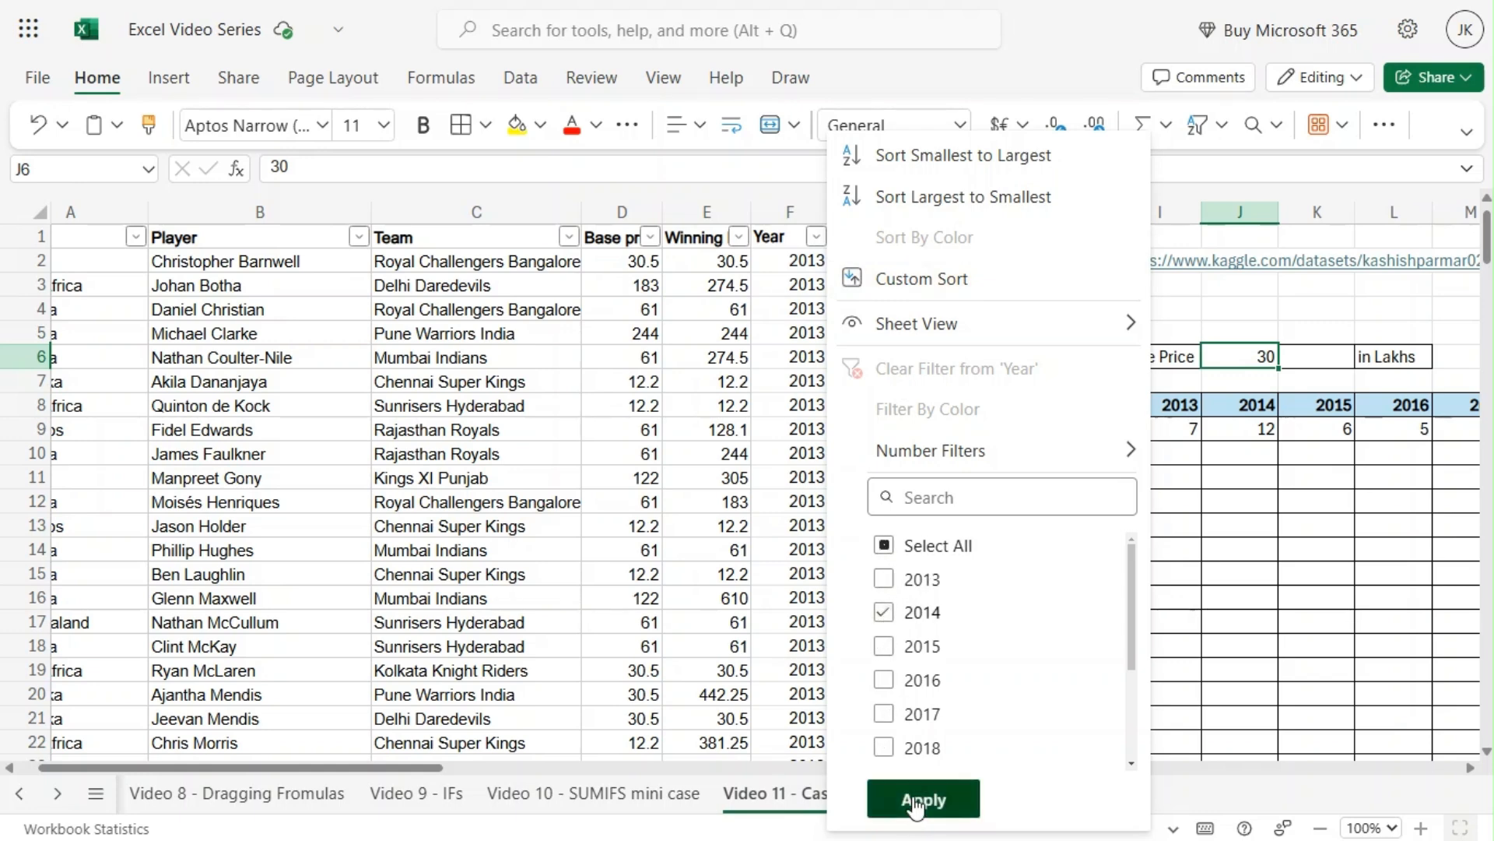
left_click(921, 797)
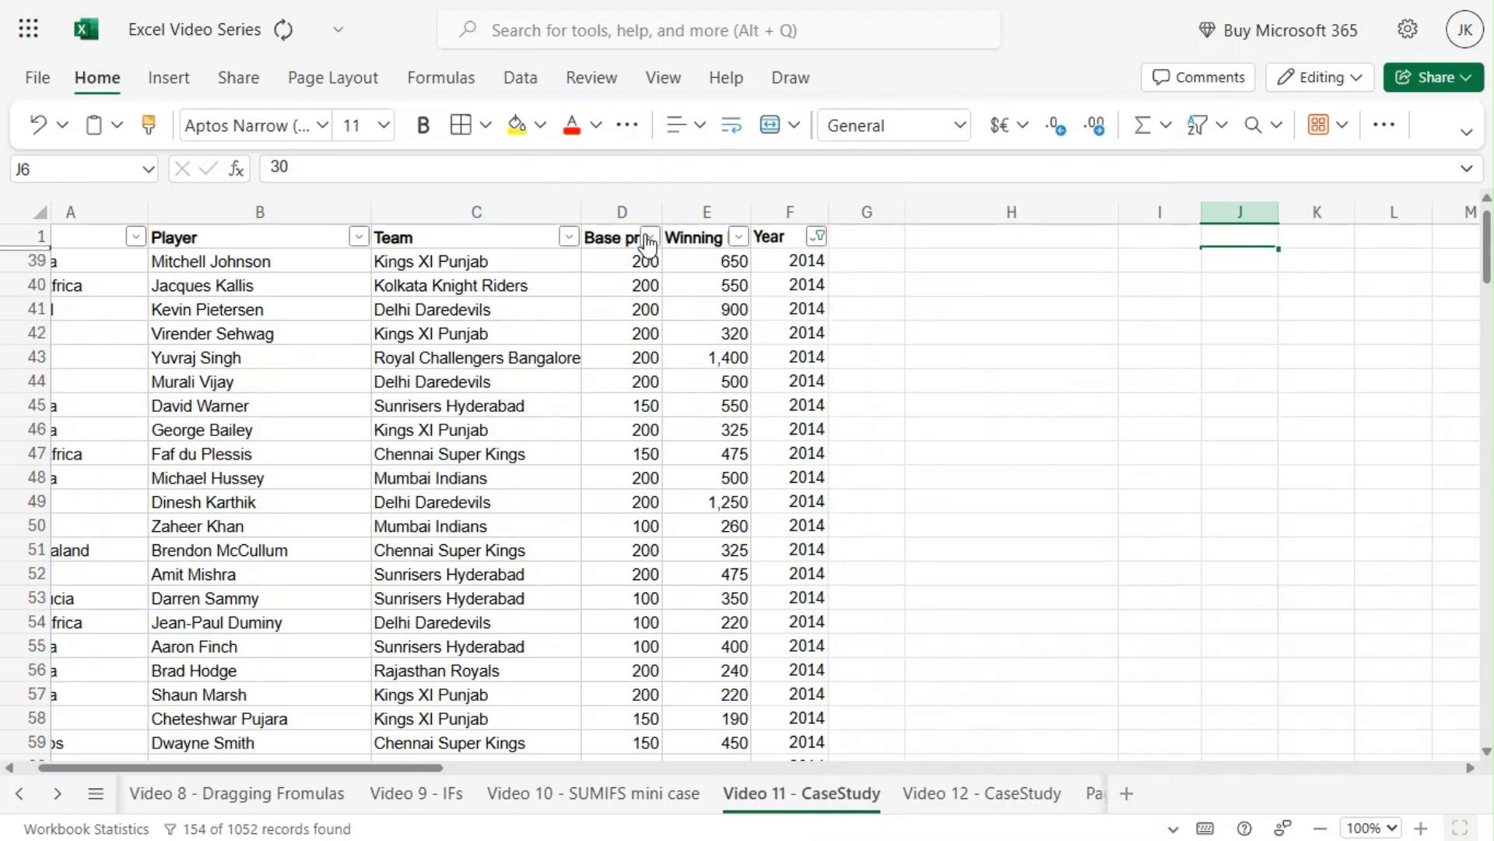
Filter the Team column to show only Royal Challengers Bangalore
left_click(568, 242)
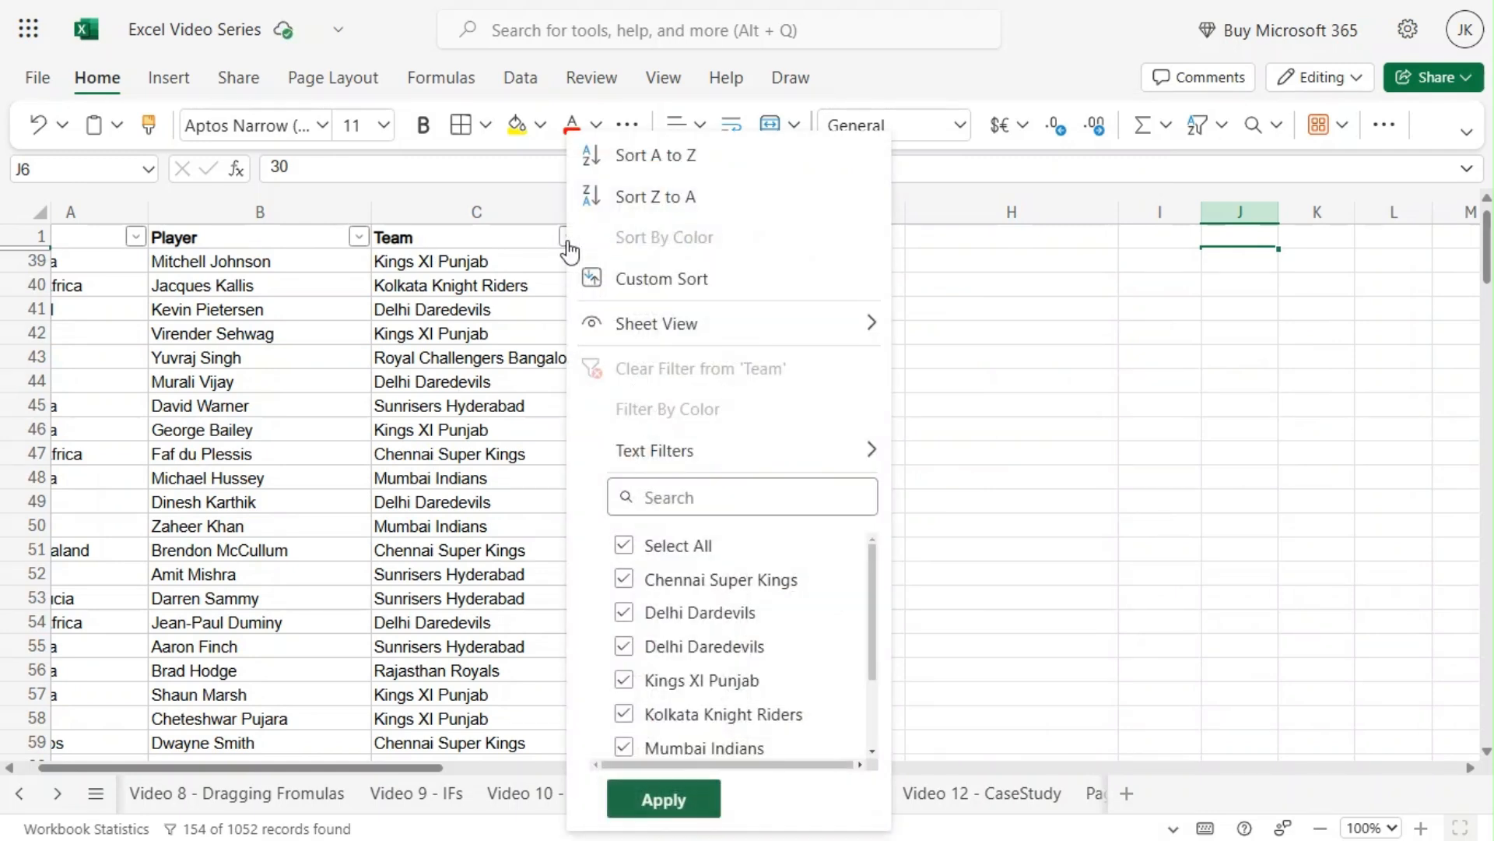
left_click(693, 549)
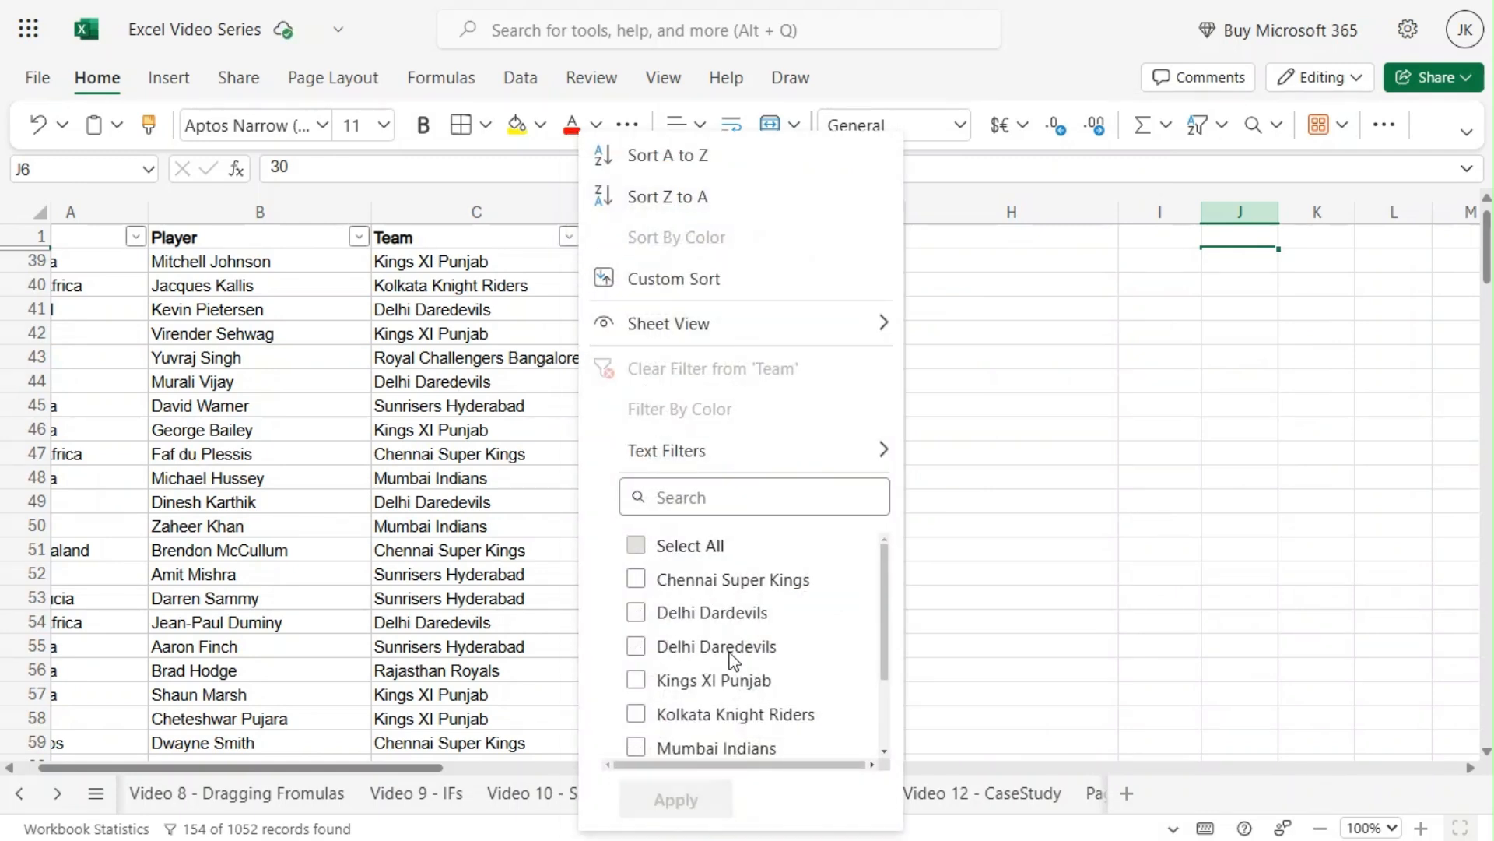
scroll(732, 660, "down", 3)
left_click(693, 706)
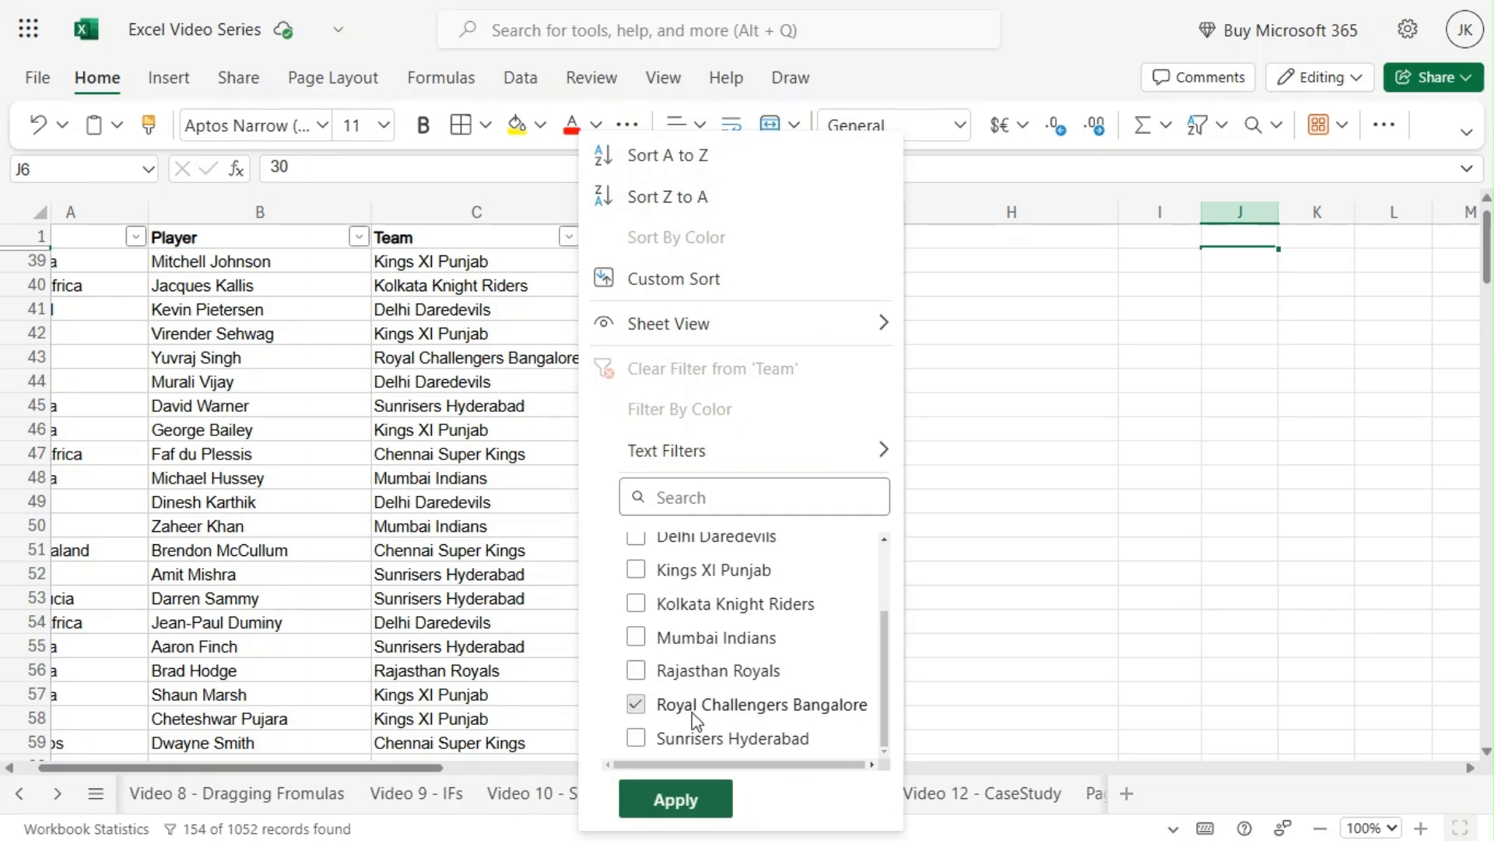
left_click(686, 814)
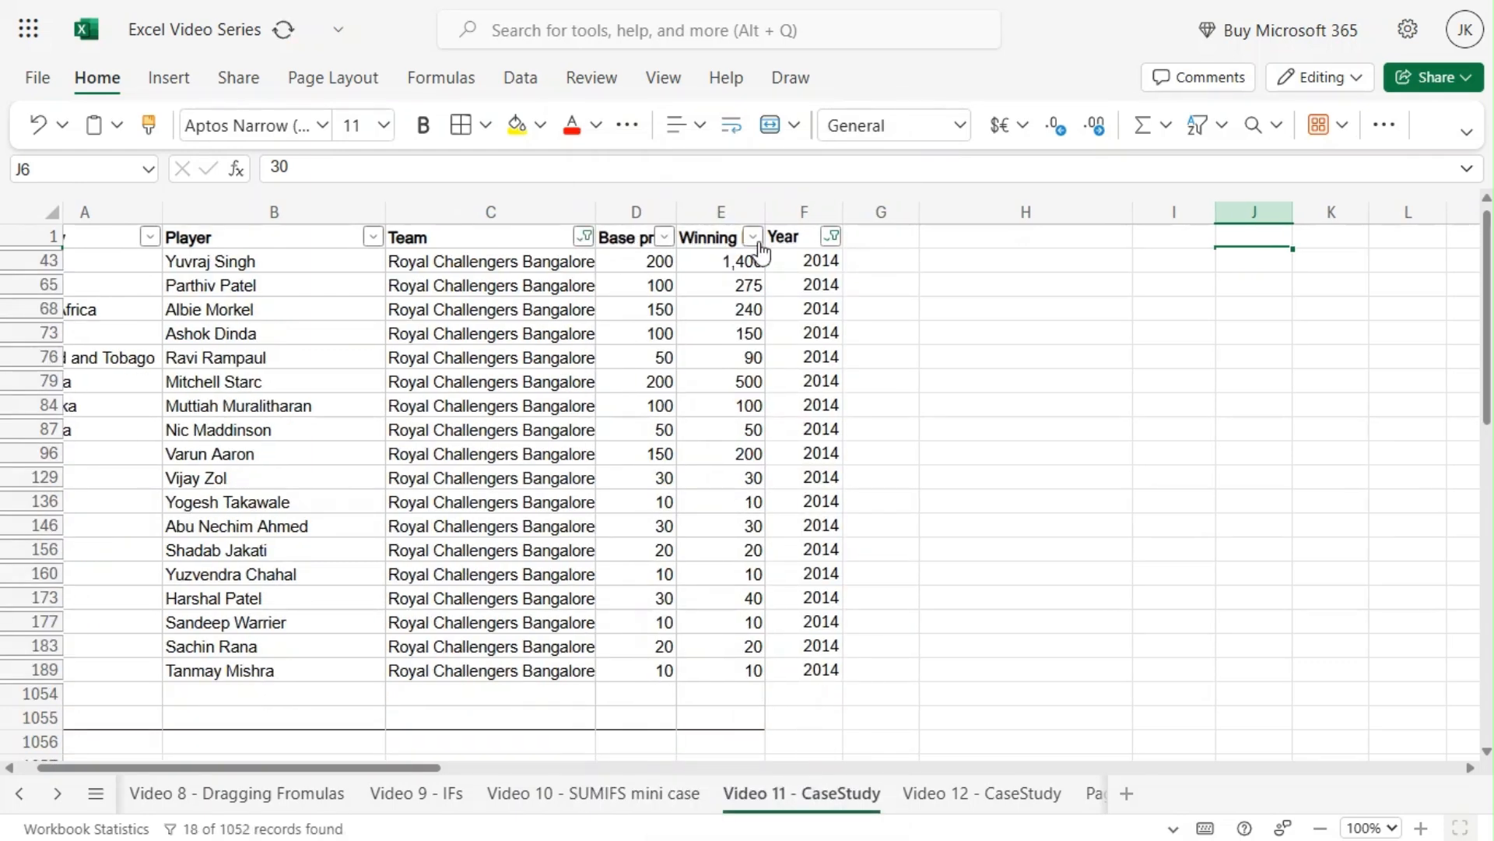
Filter the Base price column to values greater than or equal to 30 and select the remaining prices to count them
left_click(664, 237)
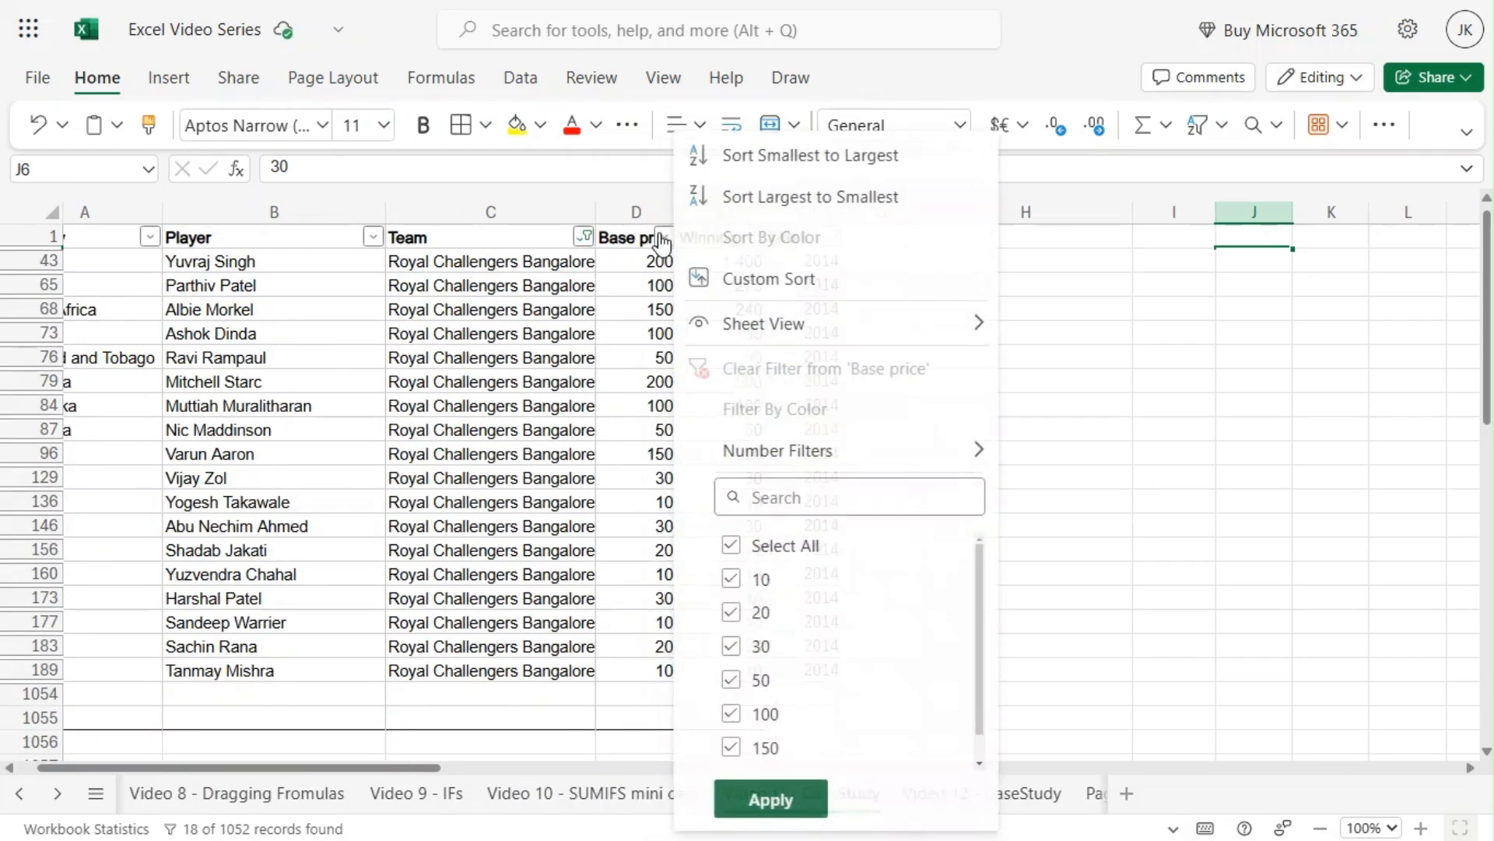
mouse_move(830, 456)
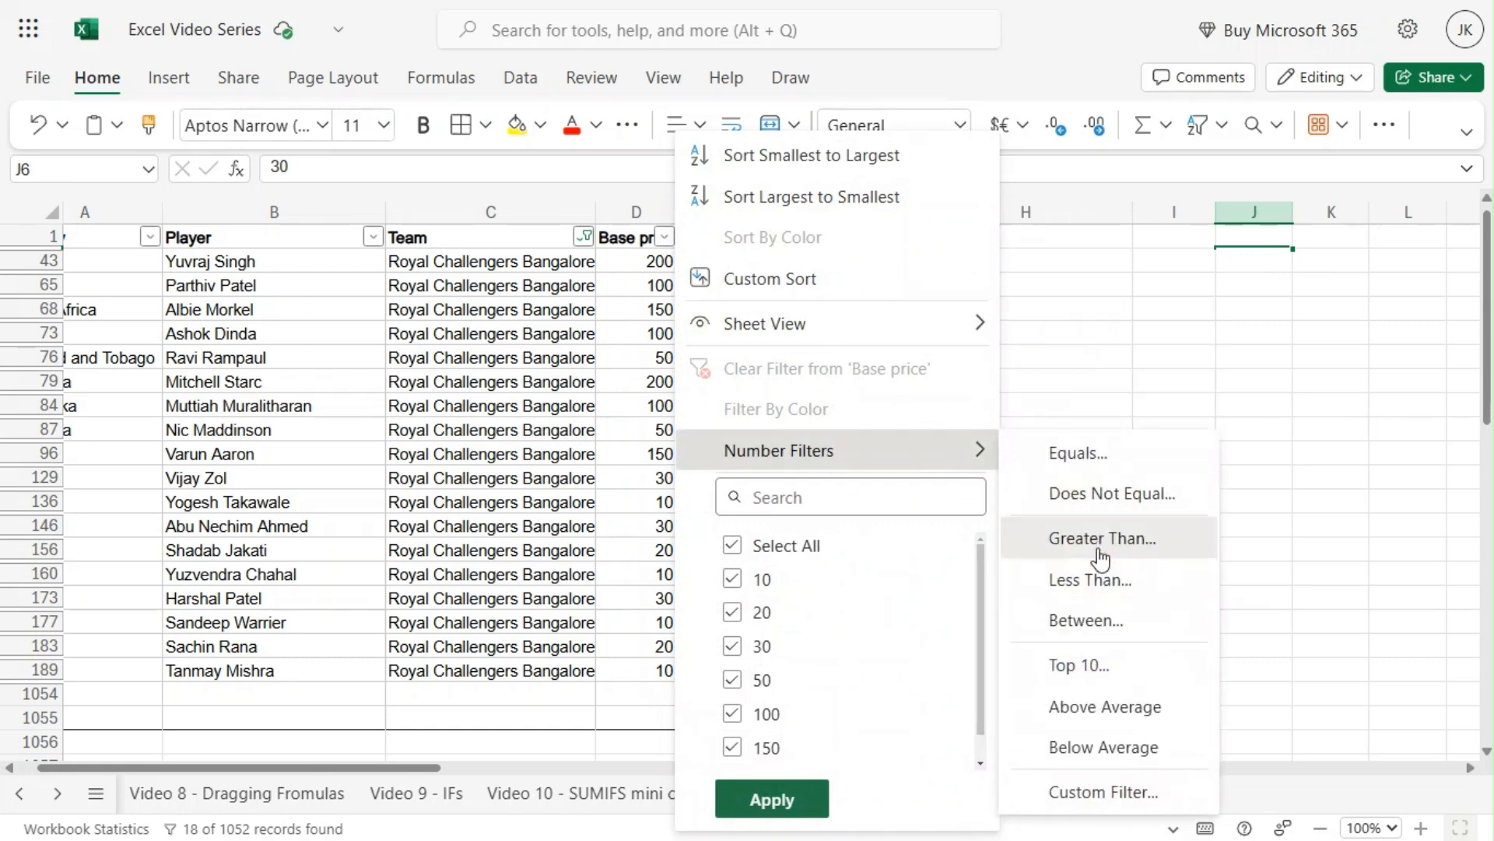
key("Escape")
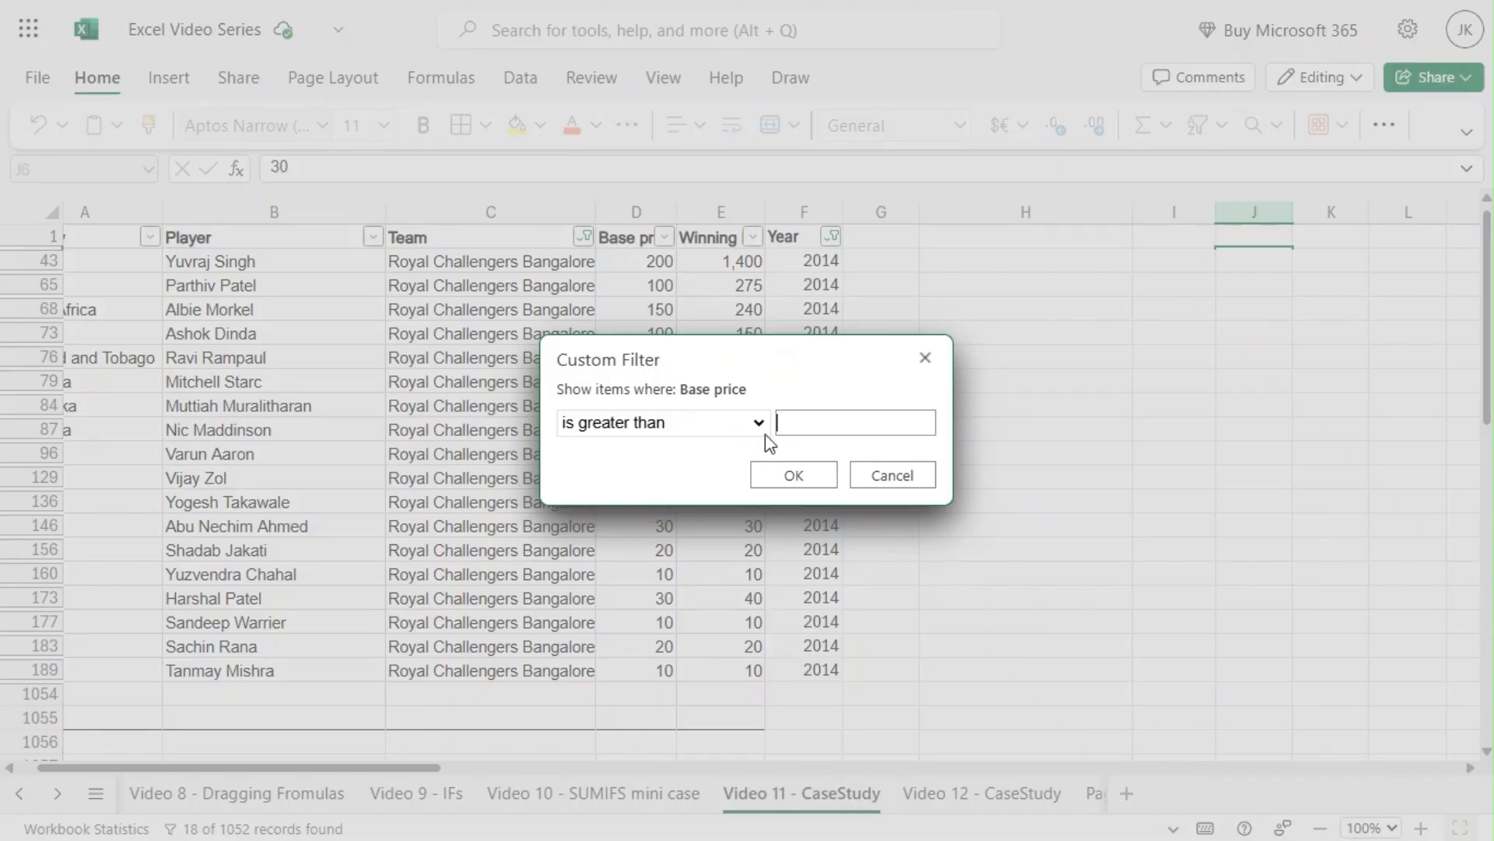
left_click(758, 424)
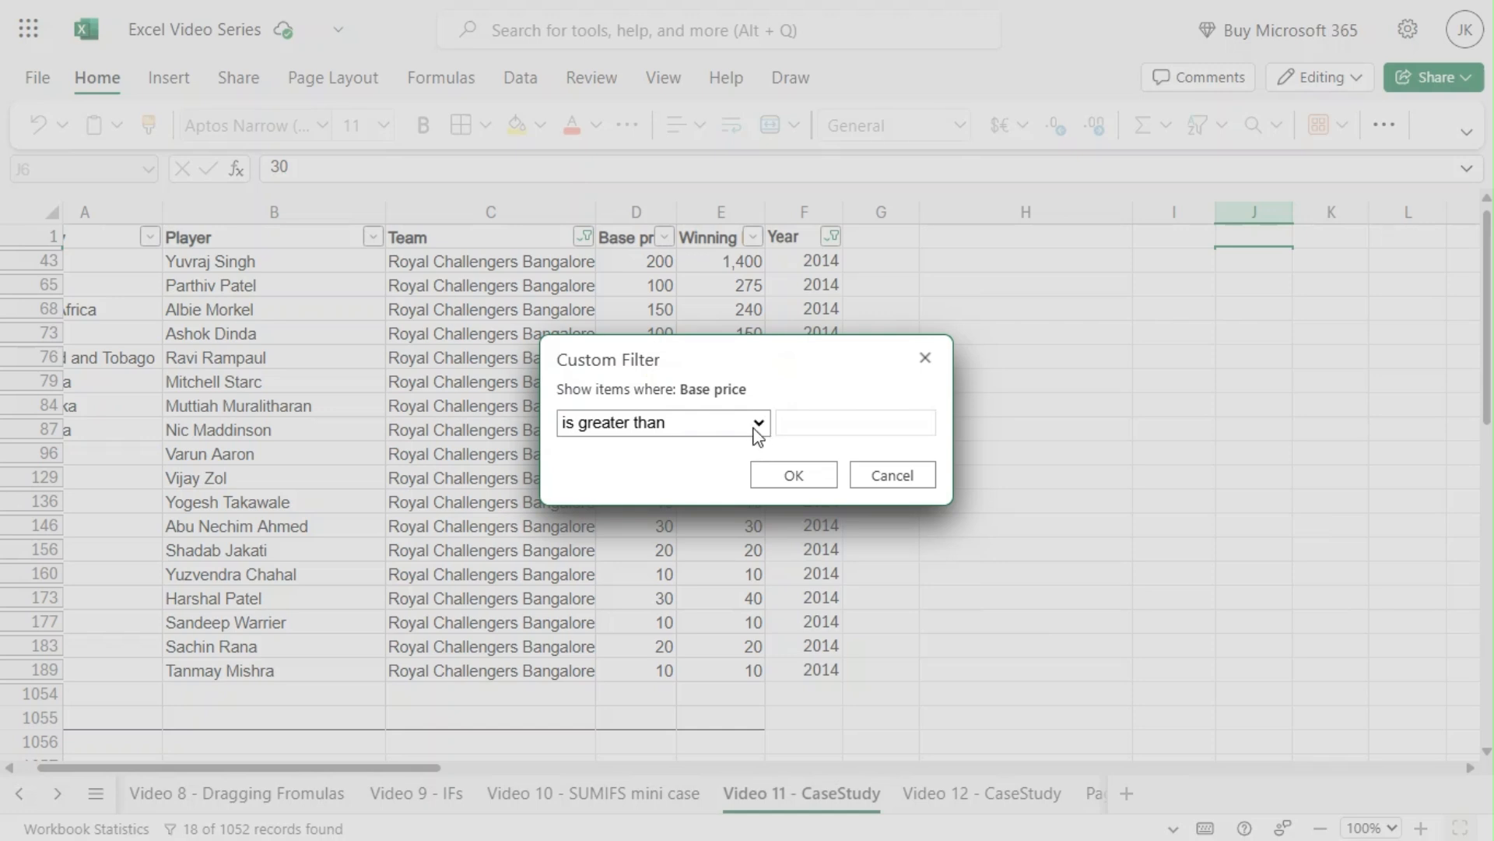
left_click(708, 311)
left_click(840, 422)
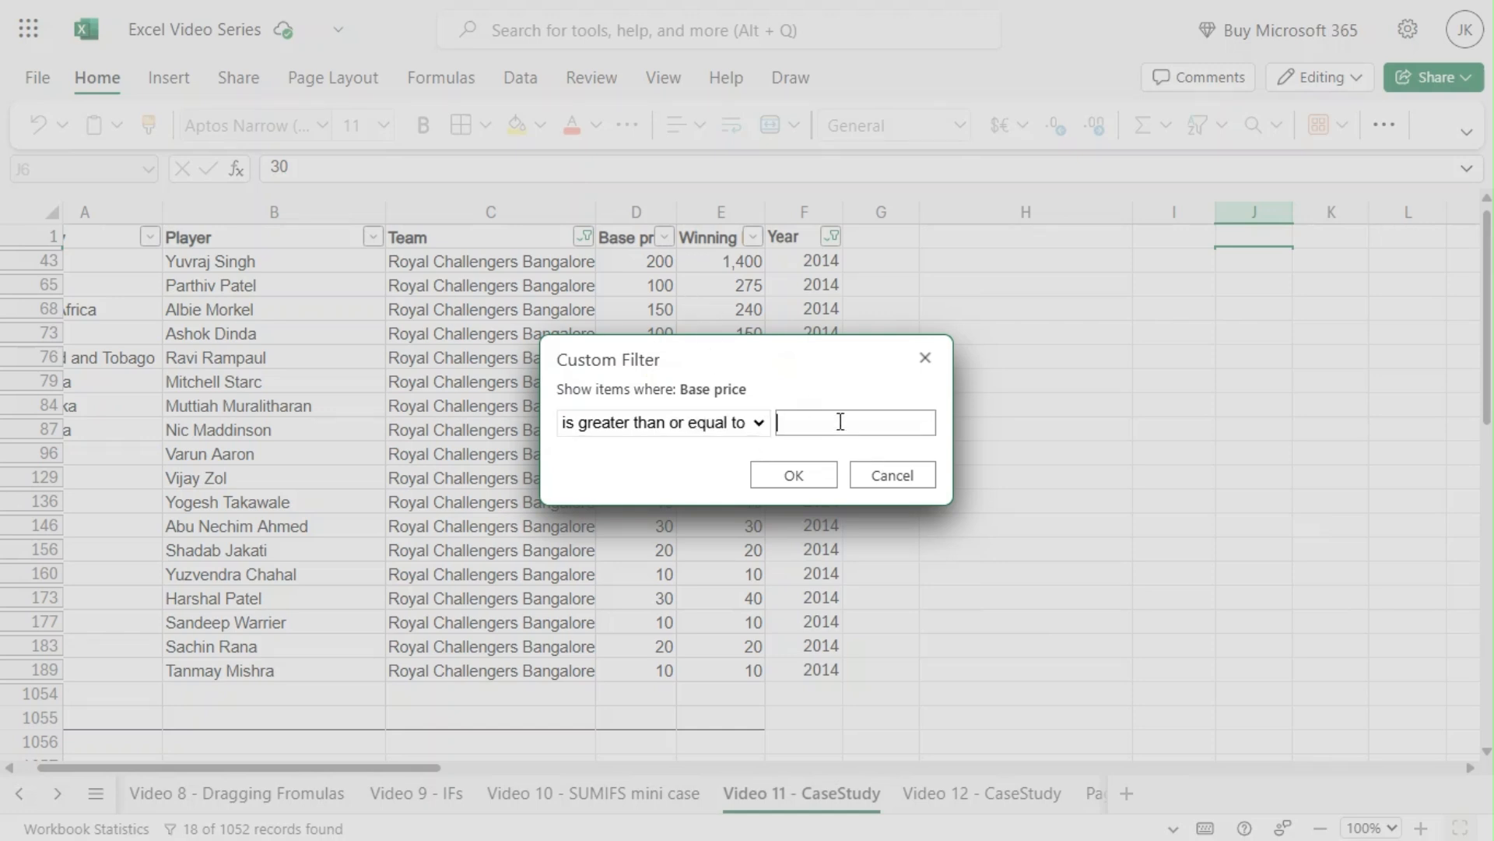
type("30")
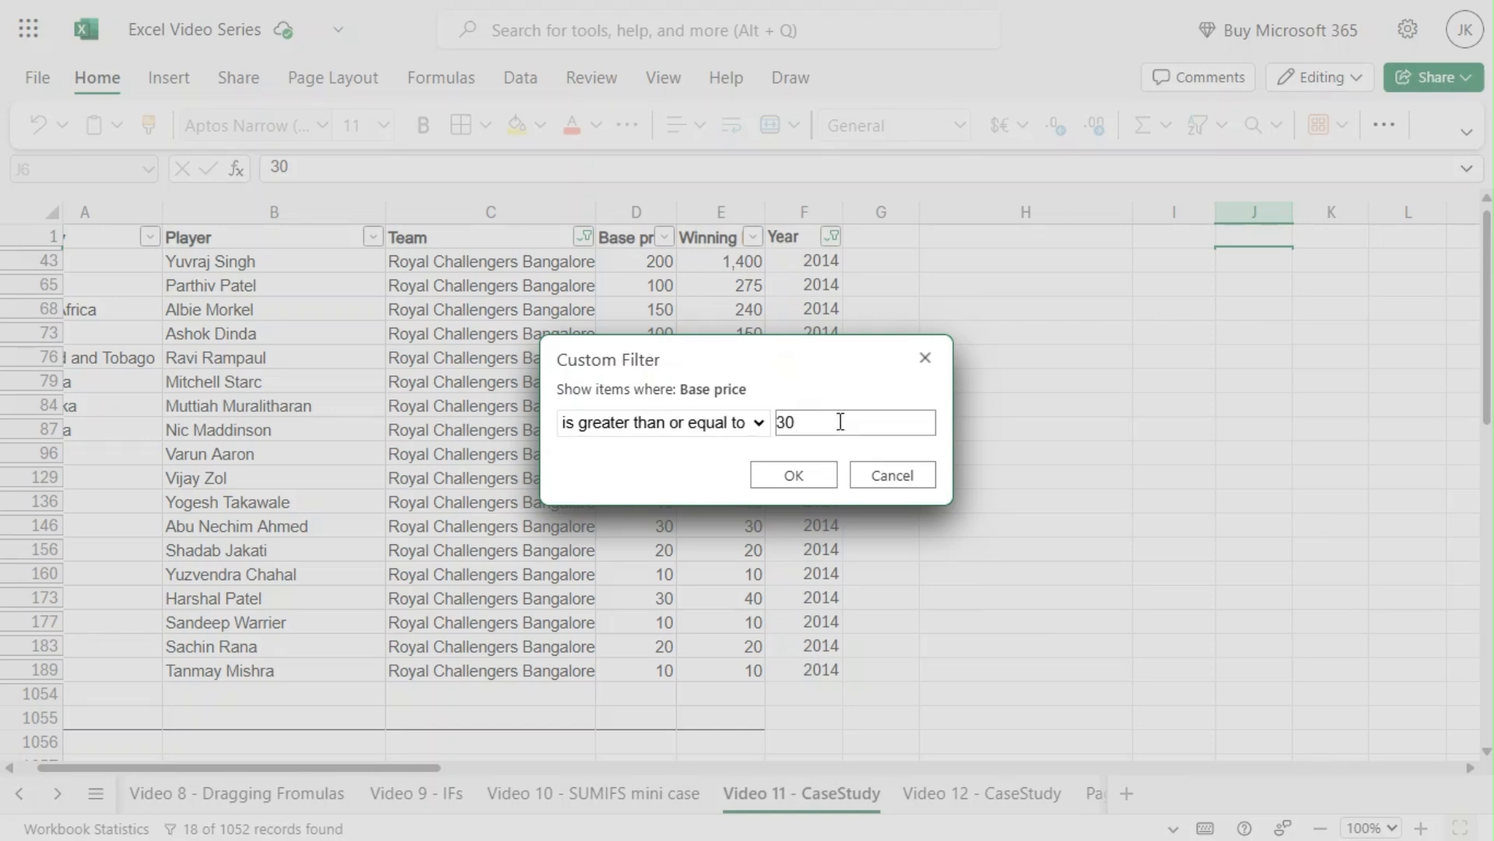
left_click(821, 474)
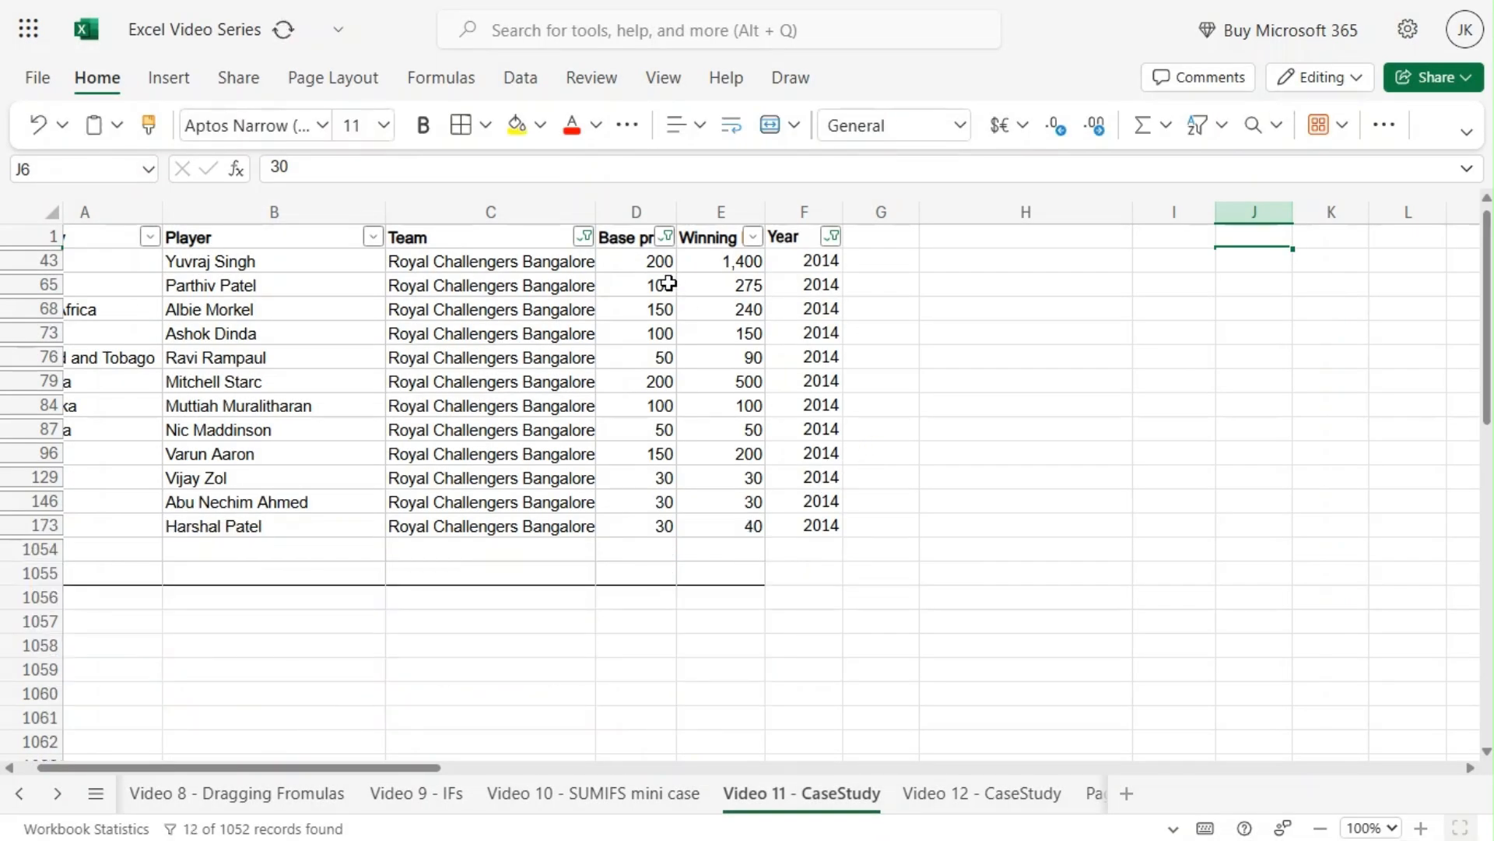
left_click(657, 262)
left_click(616, 531, "shift")
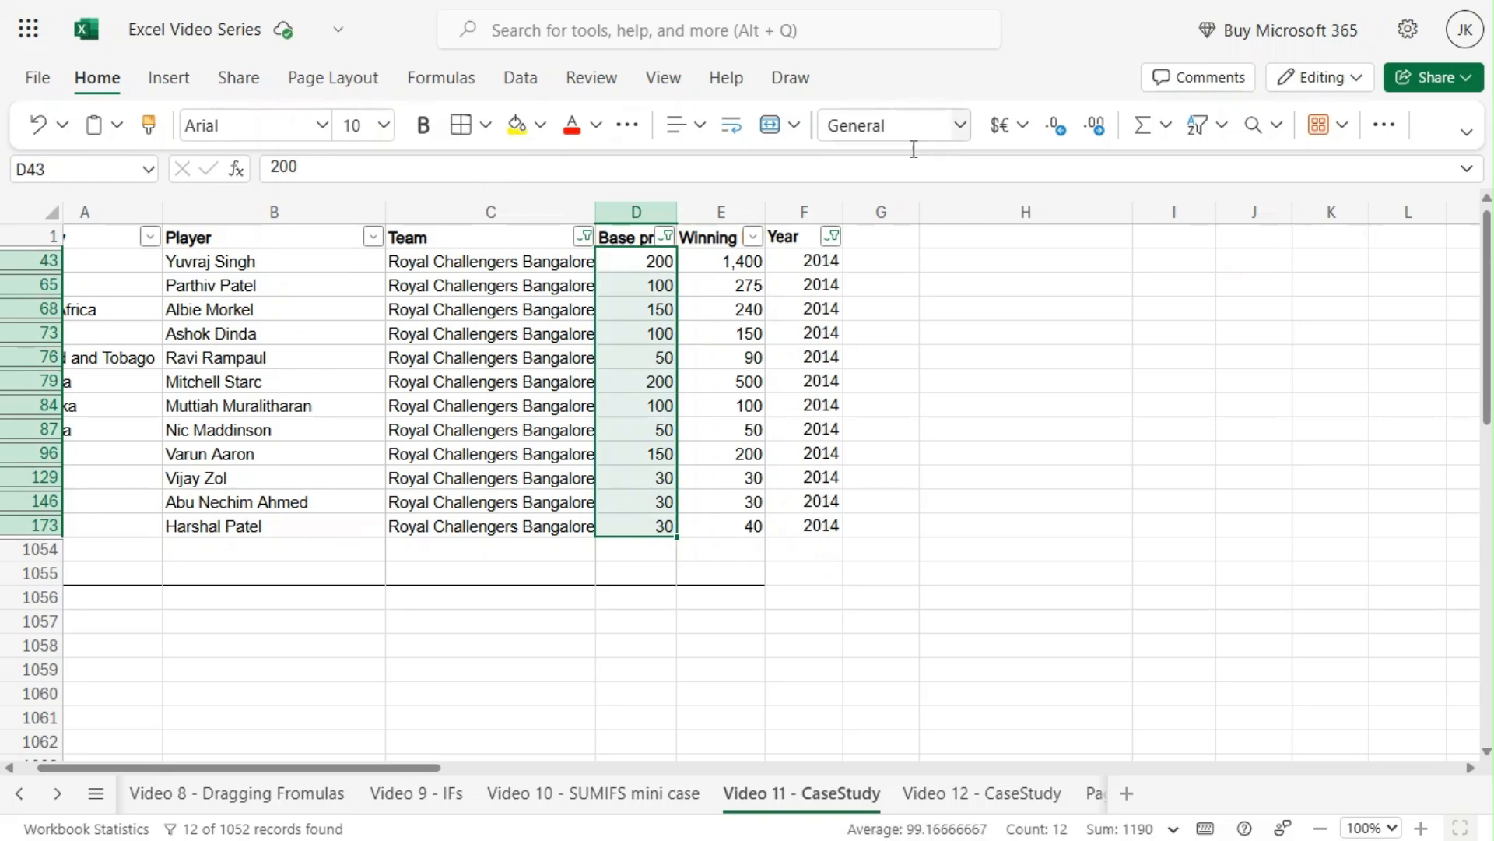
Clear the filters from the Base price, Team and Year columns
left_click(667, 236)
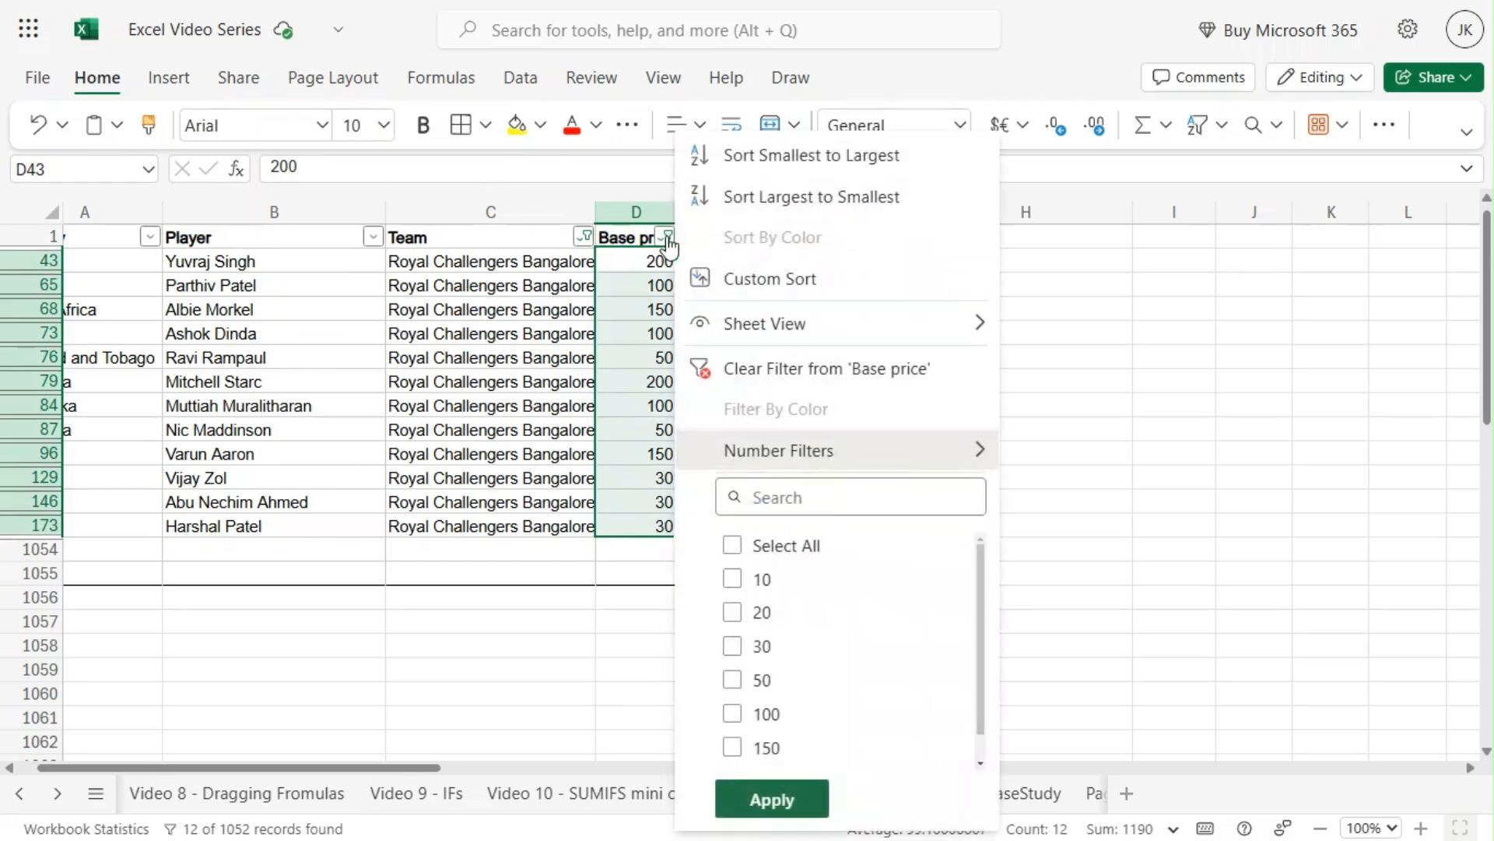
left_click(812, 377)
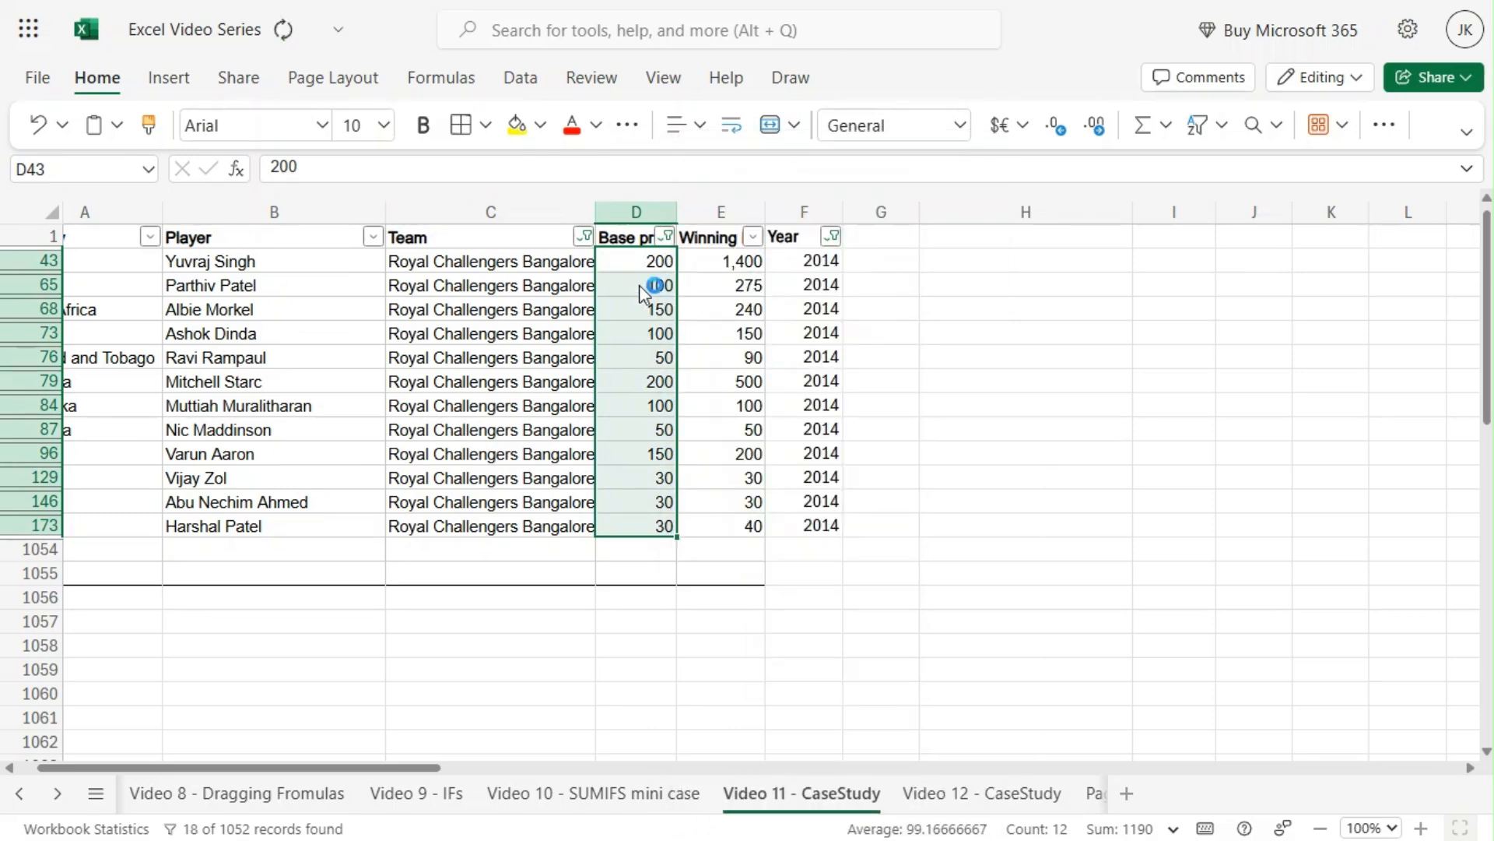
left_click(586, 238)
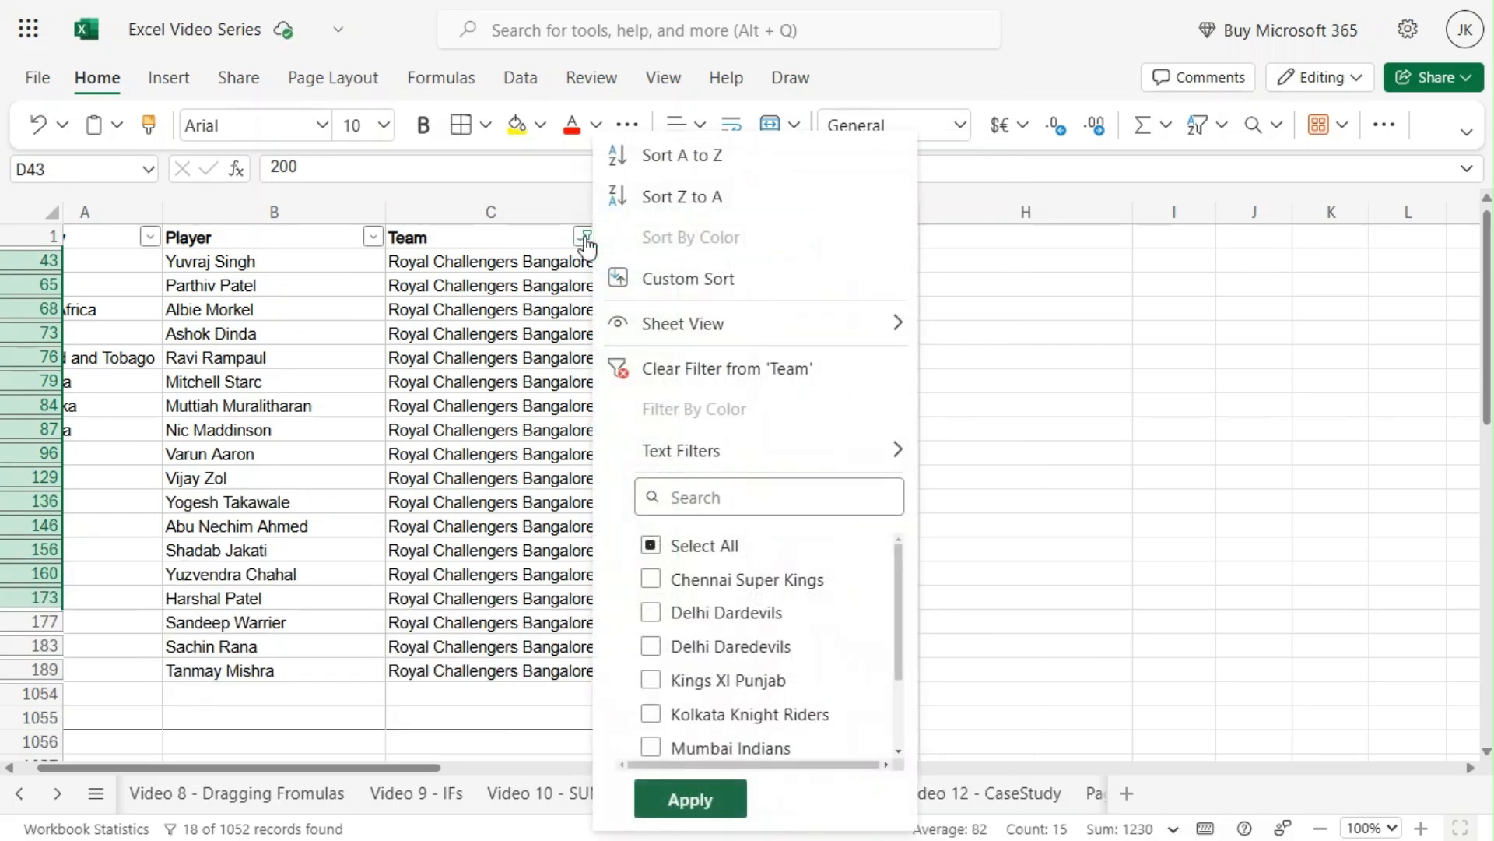
left_click(678, 368)
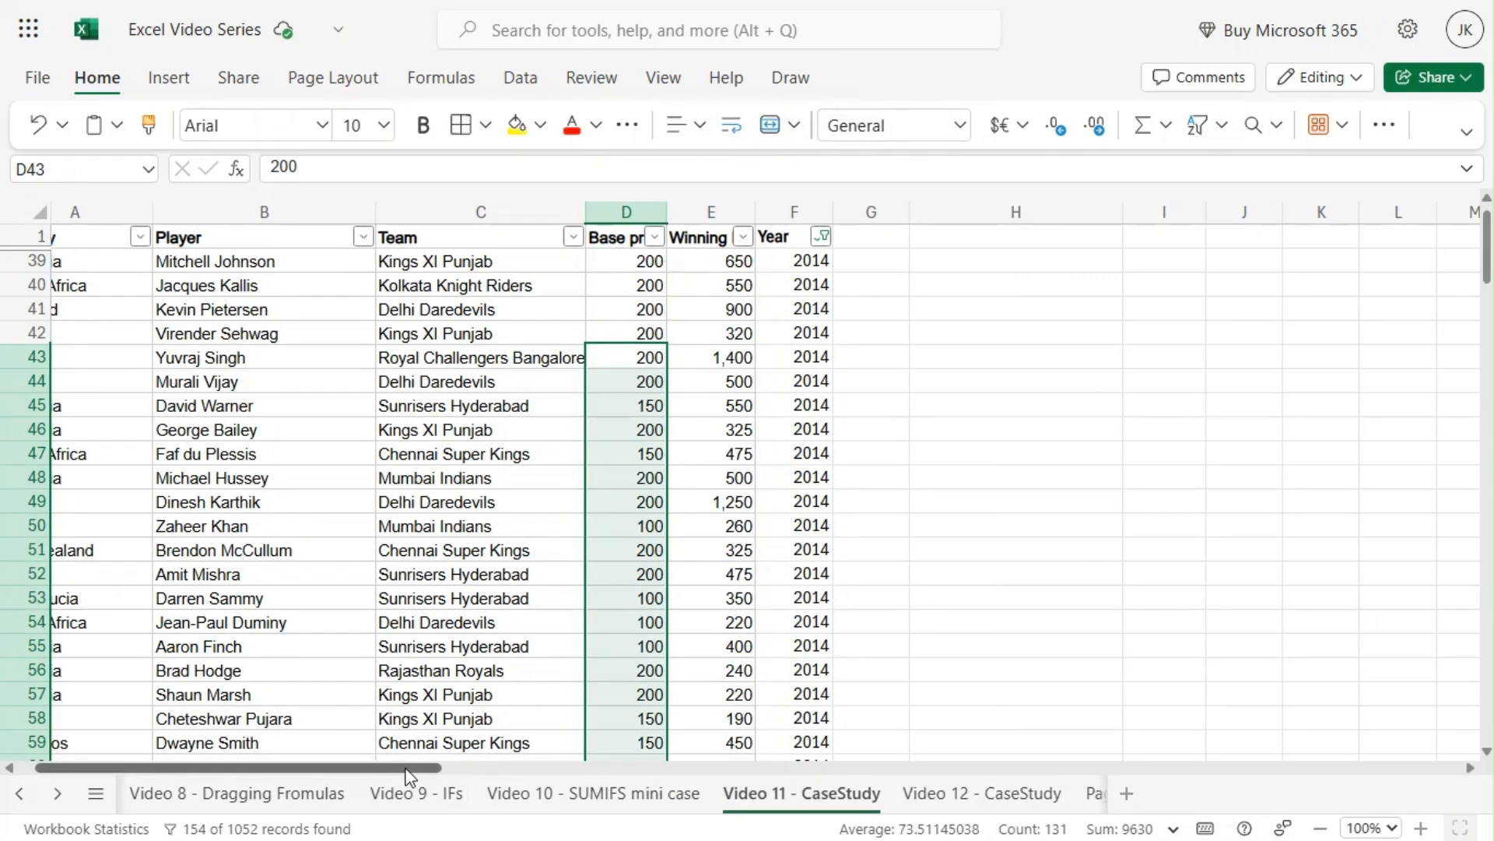
left_click_drag(410, 769, 396, 769)
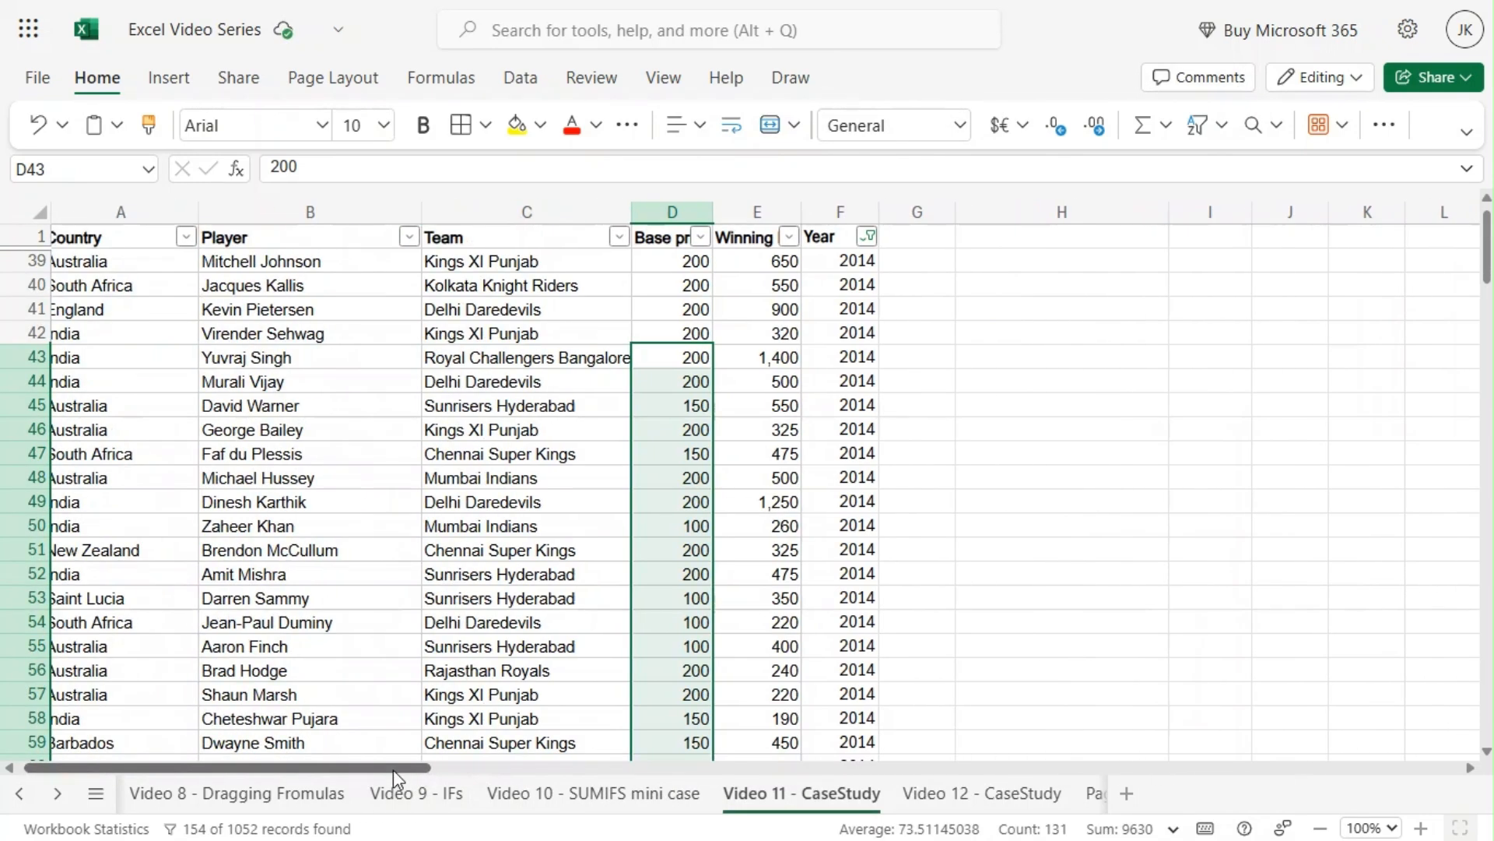
left_click(867, 237)
left_click(909, 367)
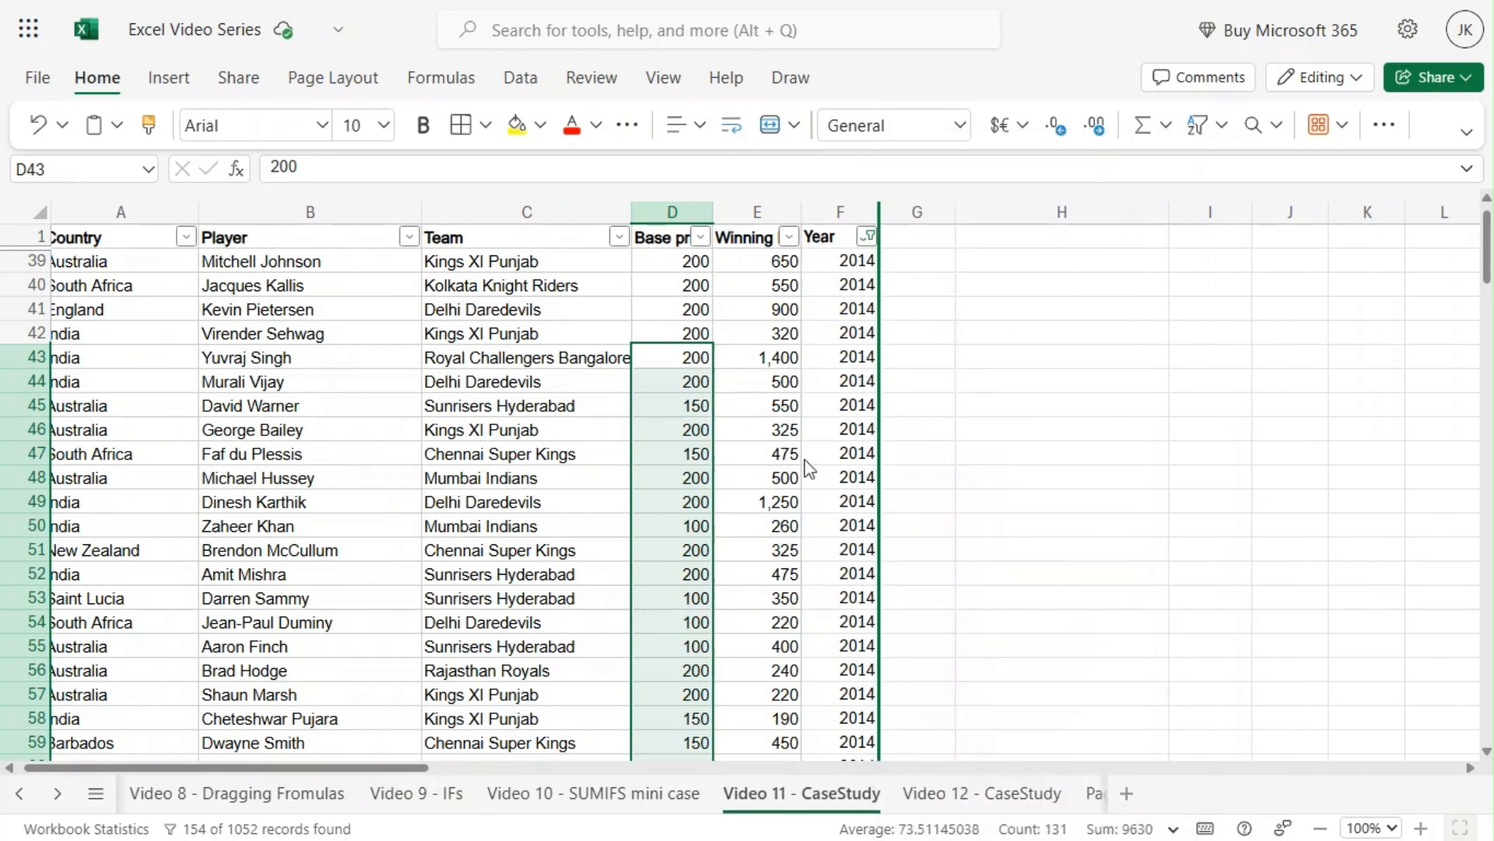
Check the first team's 2014 count in J9 against the number of filtered records
left_click_drag(405, 770, 580, 769)
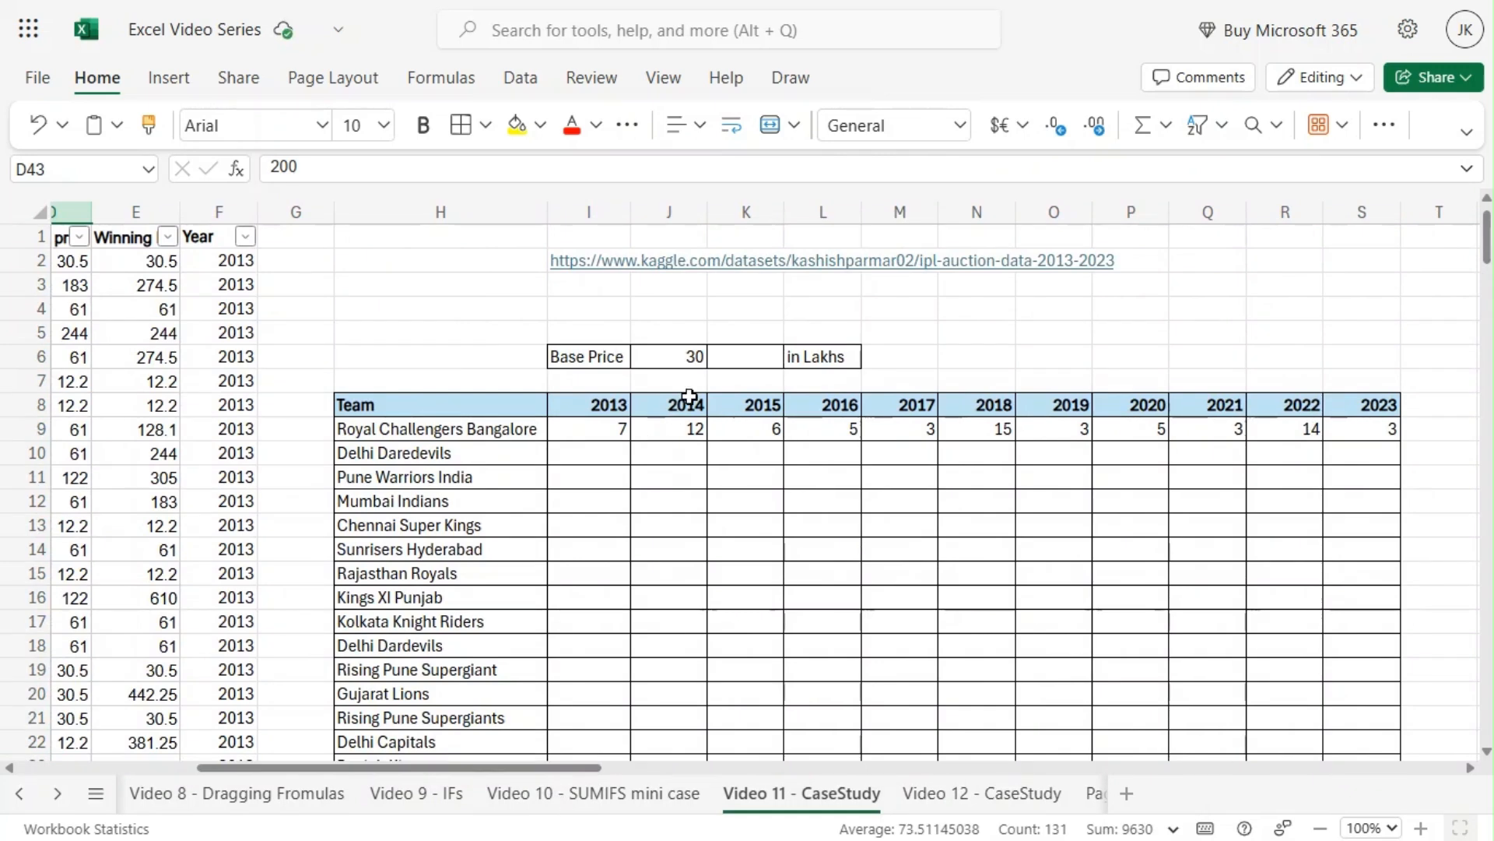
left_click(681, 422)
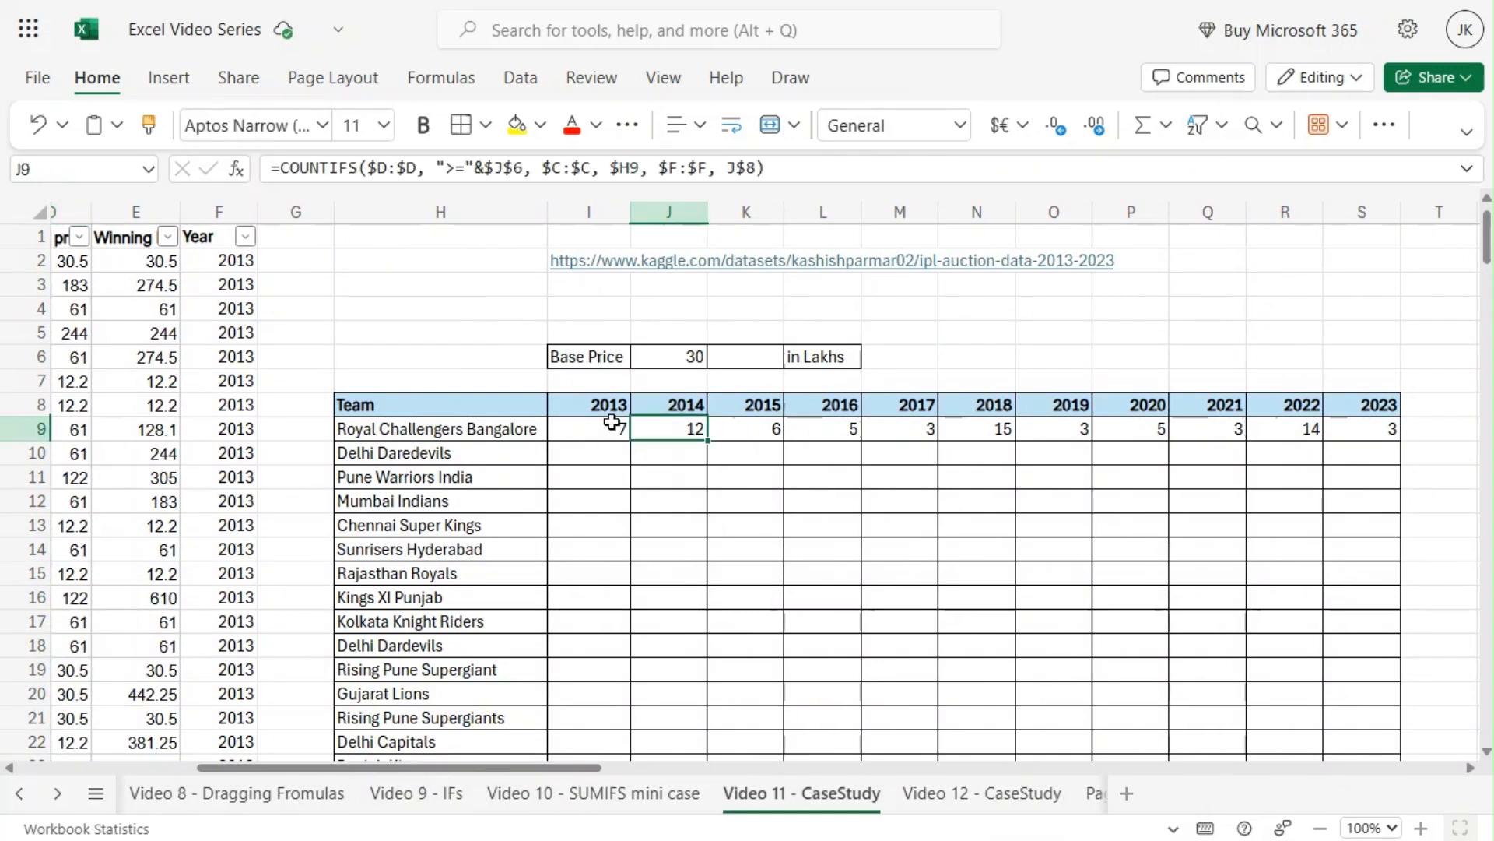
left_click(612, 422)
Fill the COUNTIFS formulas from the Royal Challengers Bangalore row down through Lucknow Super Giants for 2013 to 2023 (I9:S25)
scroll(860, 487, "down", 3)
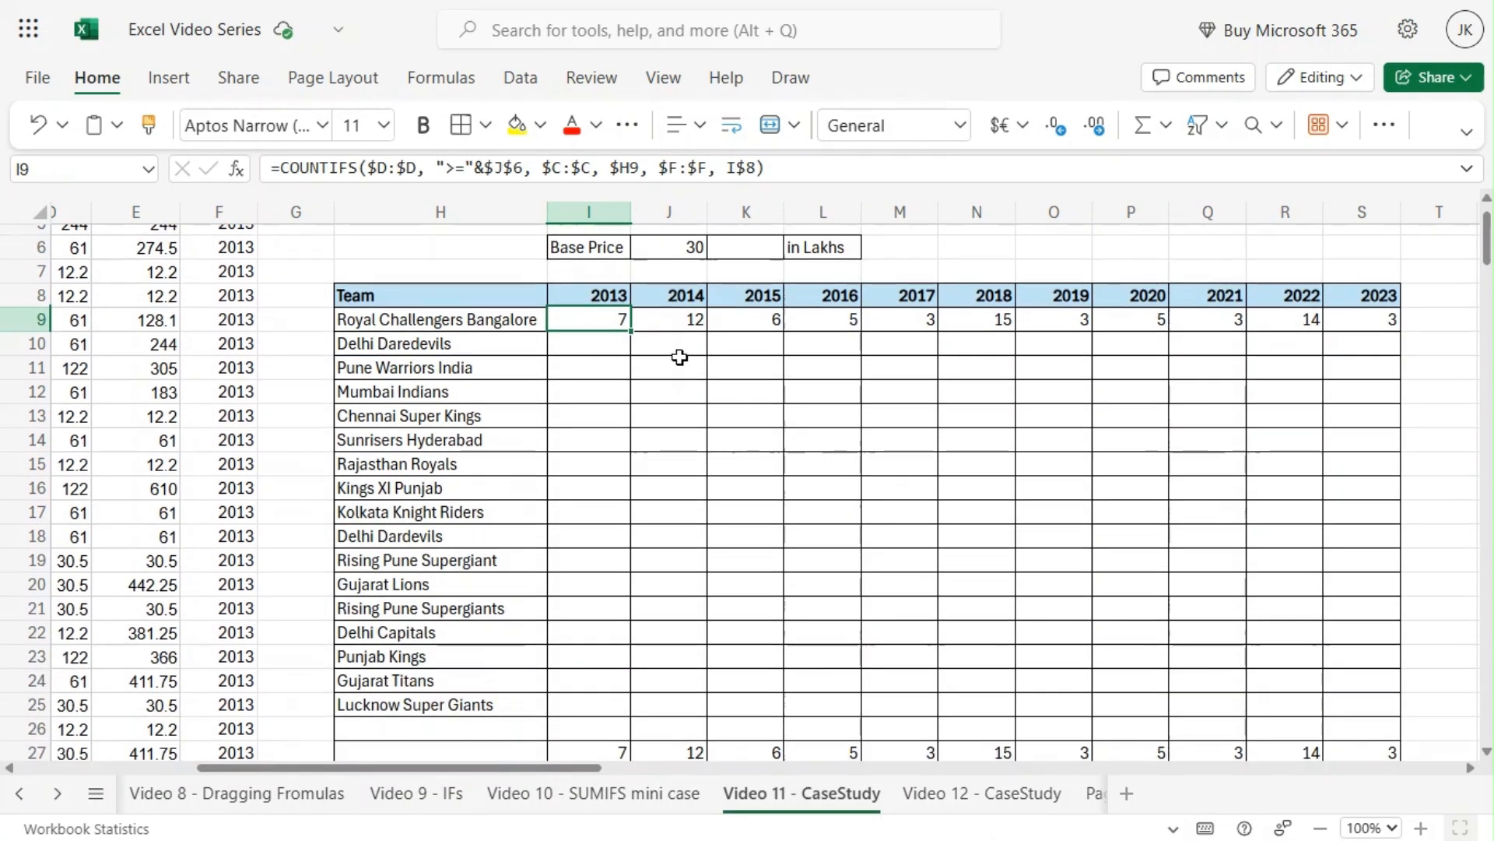
left_click(602, 383)
left_click(582, 317)
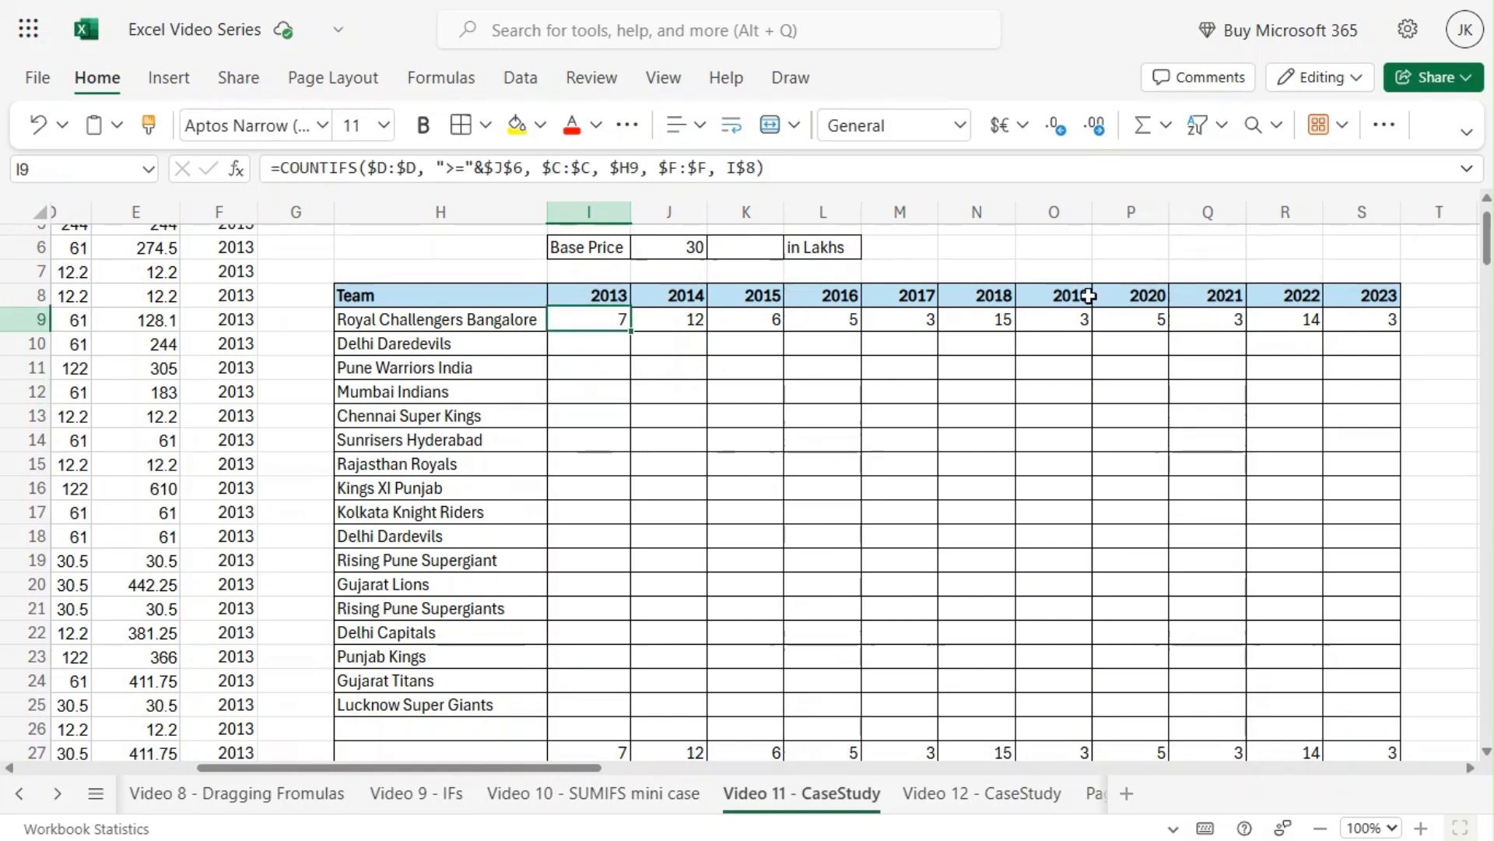
left_click(1387, 320, "shift")
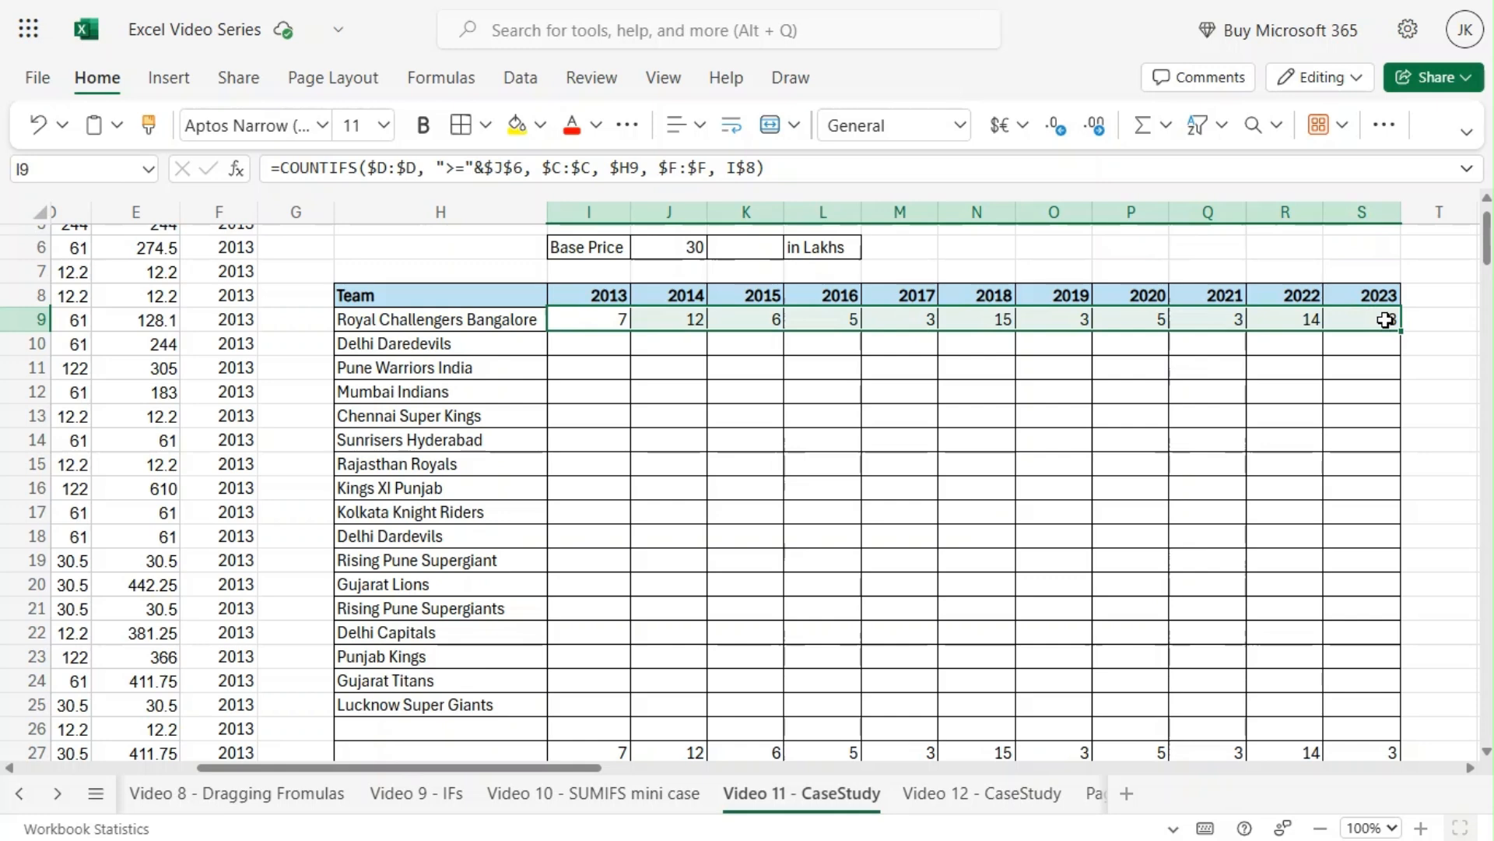
left_click(1360, 709, "shift")
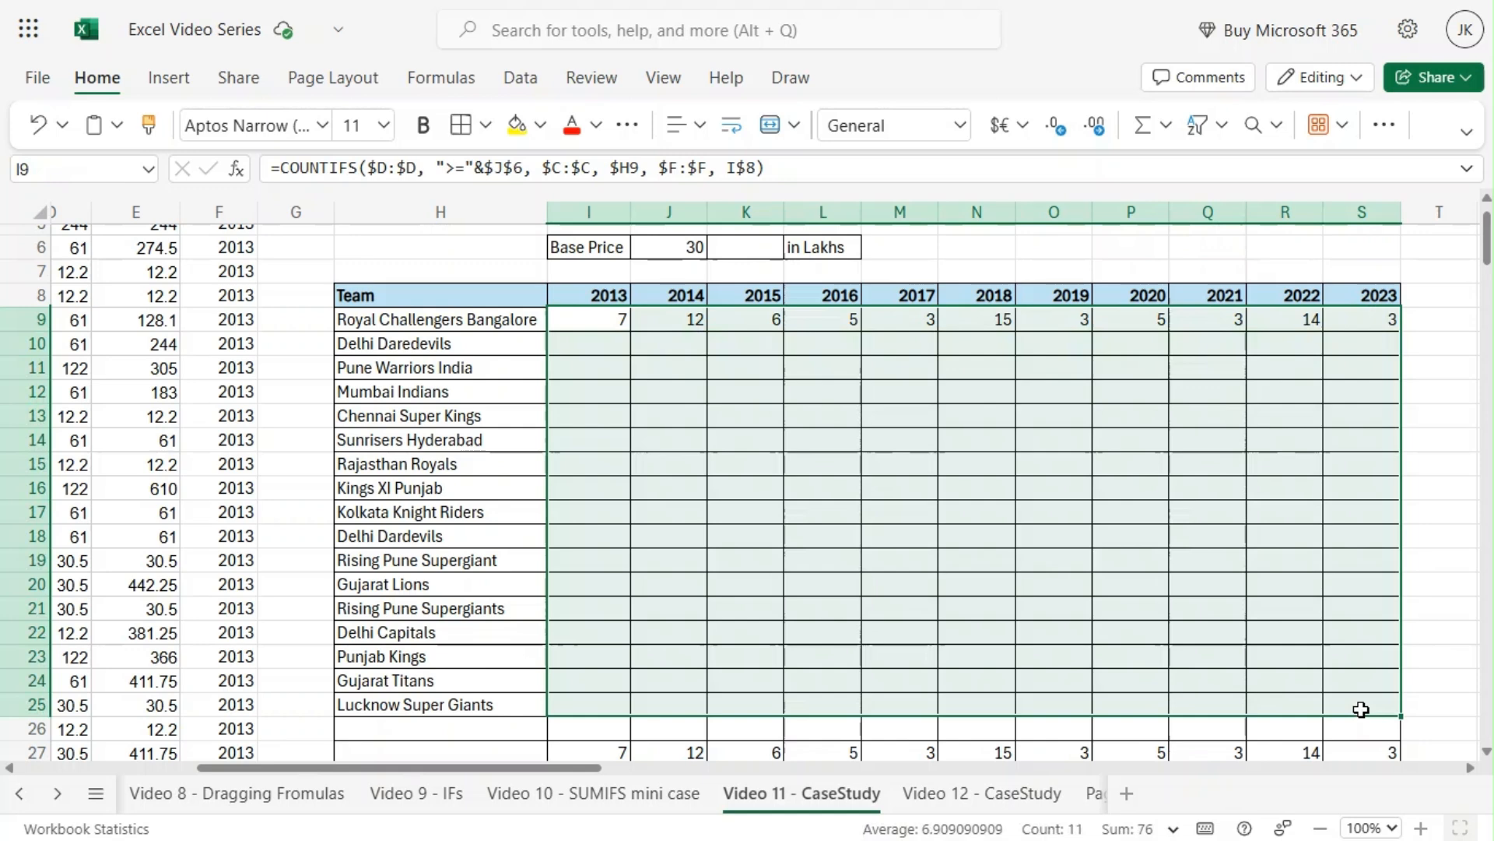
key("ctrl+d")
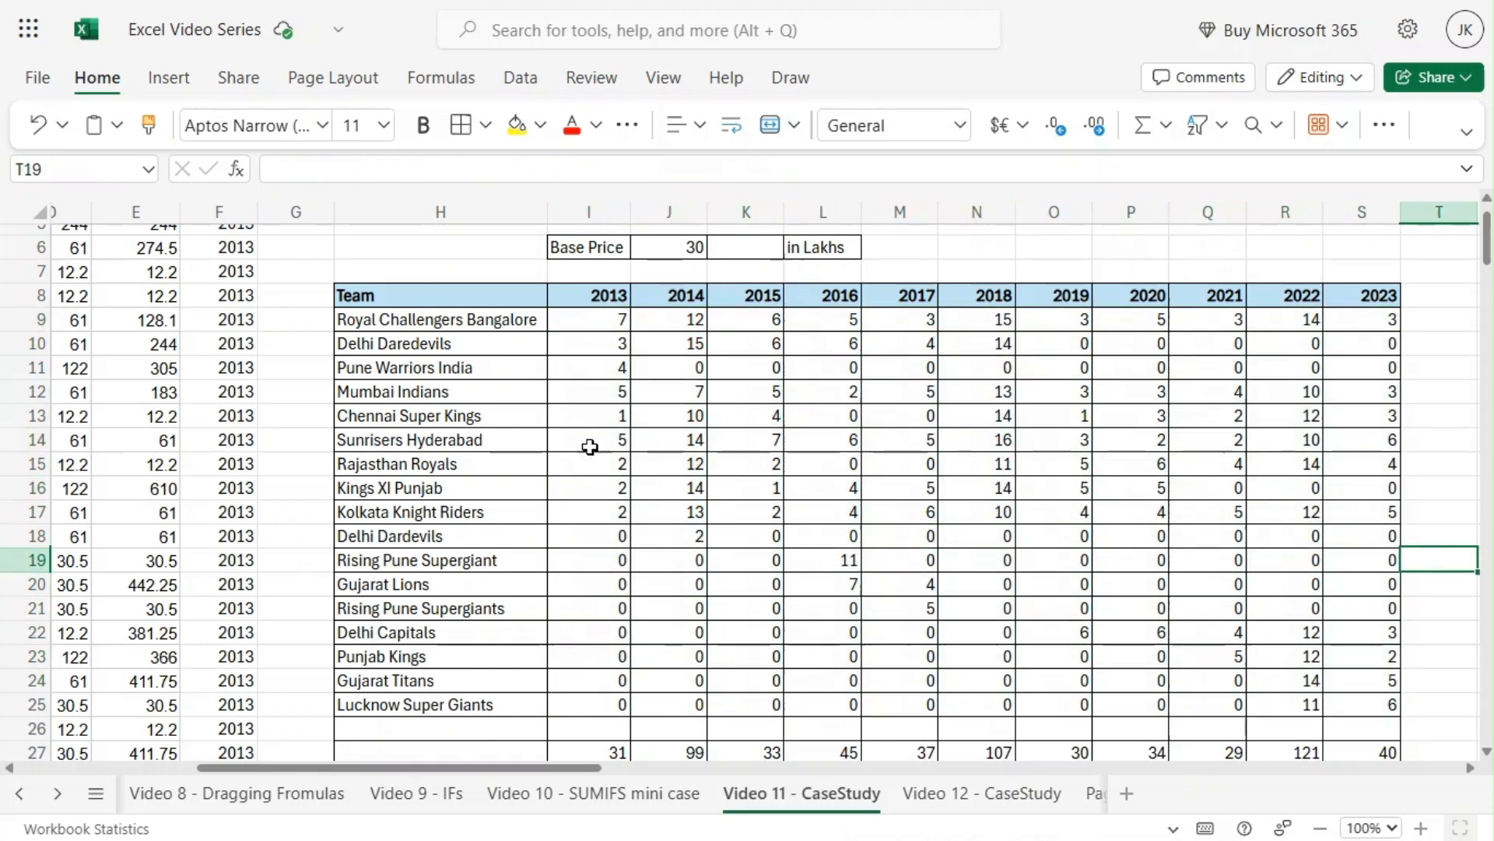
Examine how the team and year references change in the filled COUNTIFS formulas, down the 2013 column and across the Kolkata Knight Riders row
left_click(574, 317)
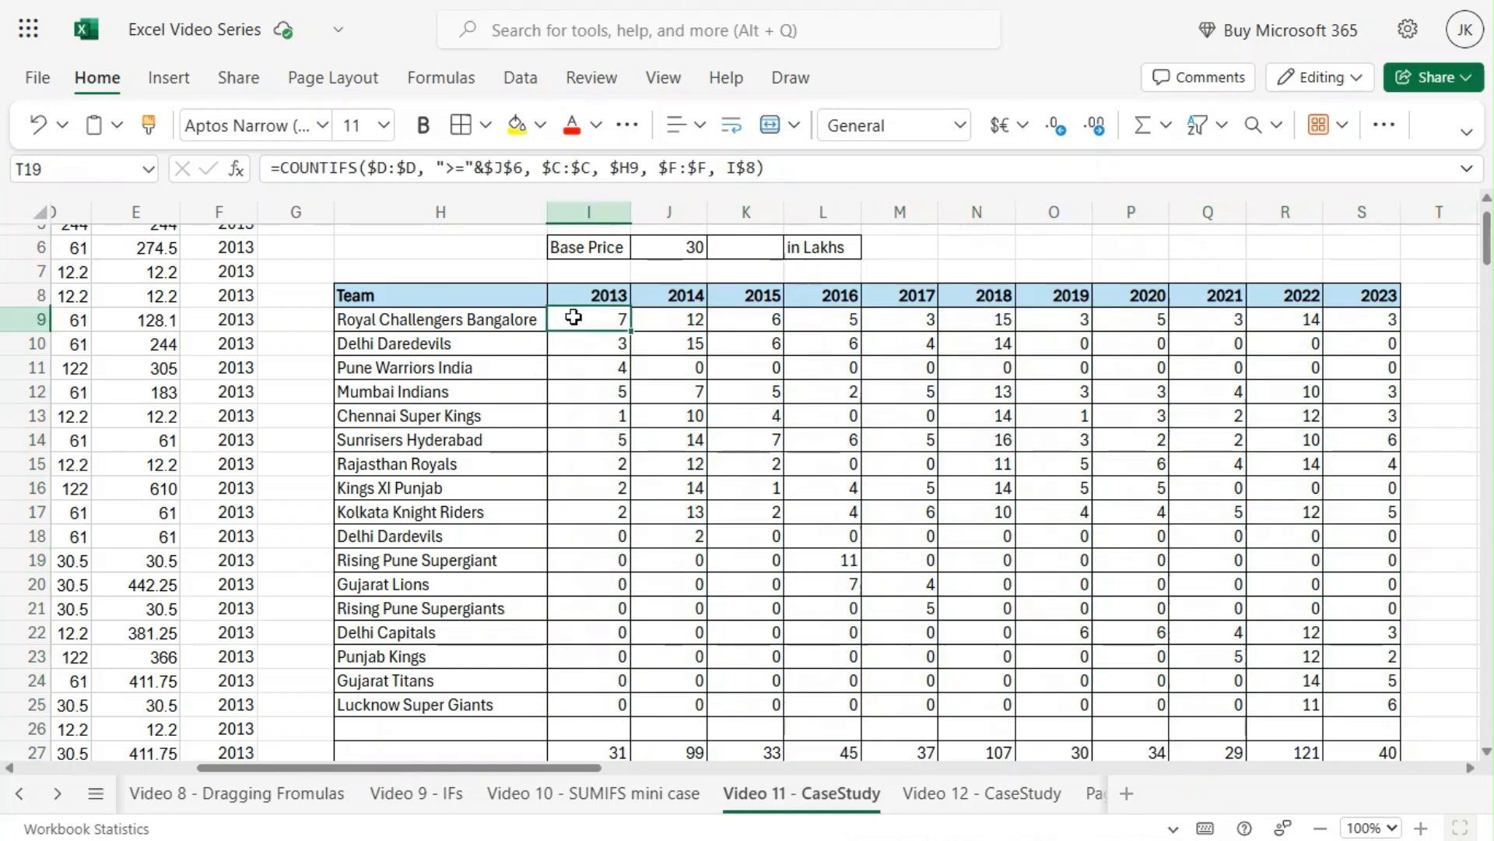
left_click(590, 705)
left_click(593, 321)
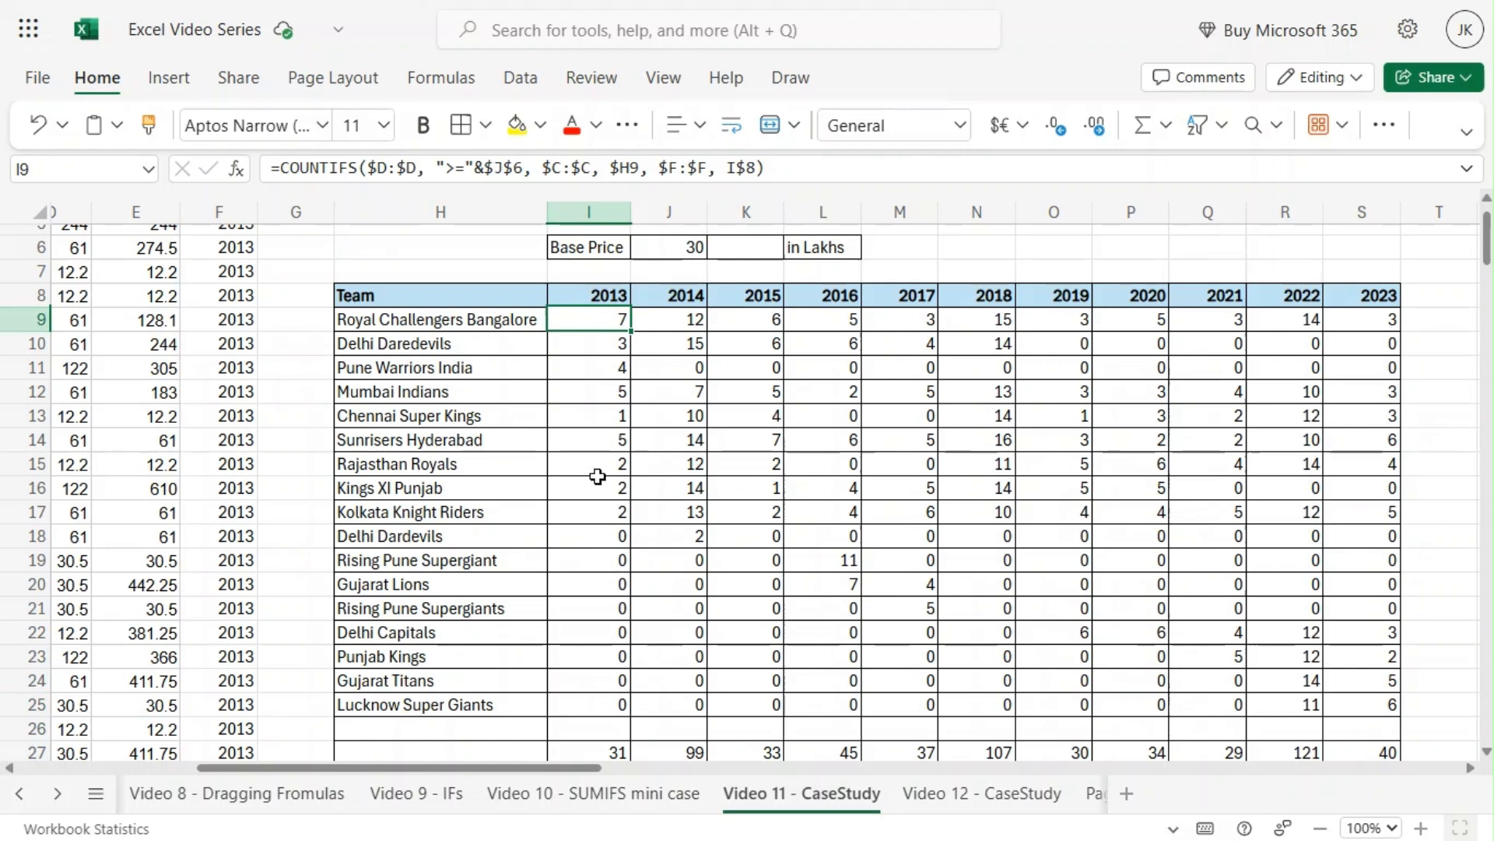
left_click(577, 421)
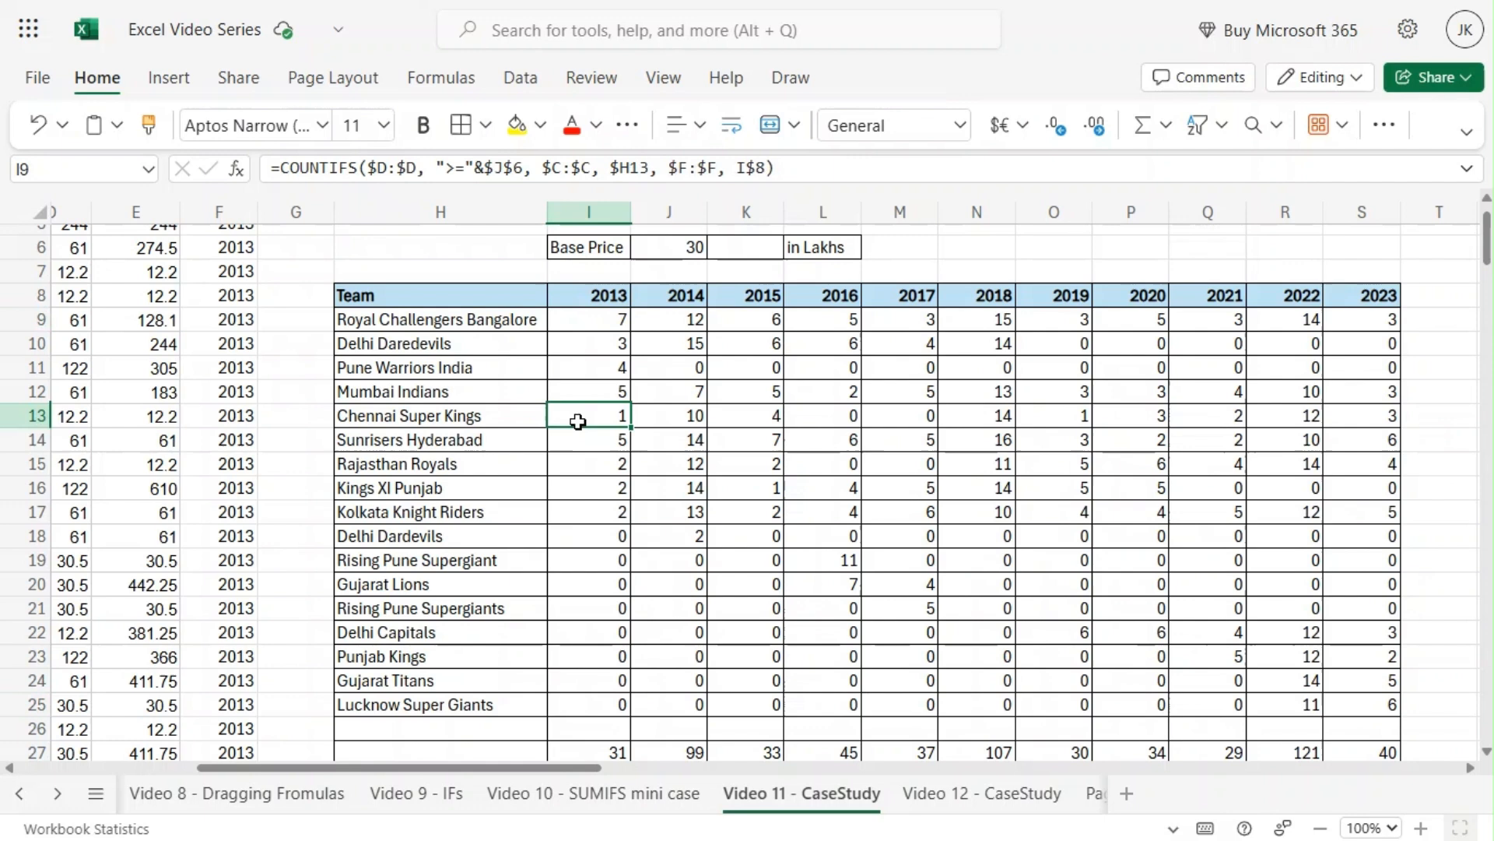
left_click(597, 536)
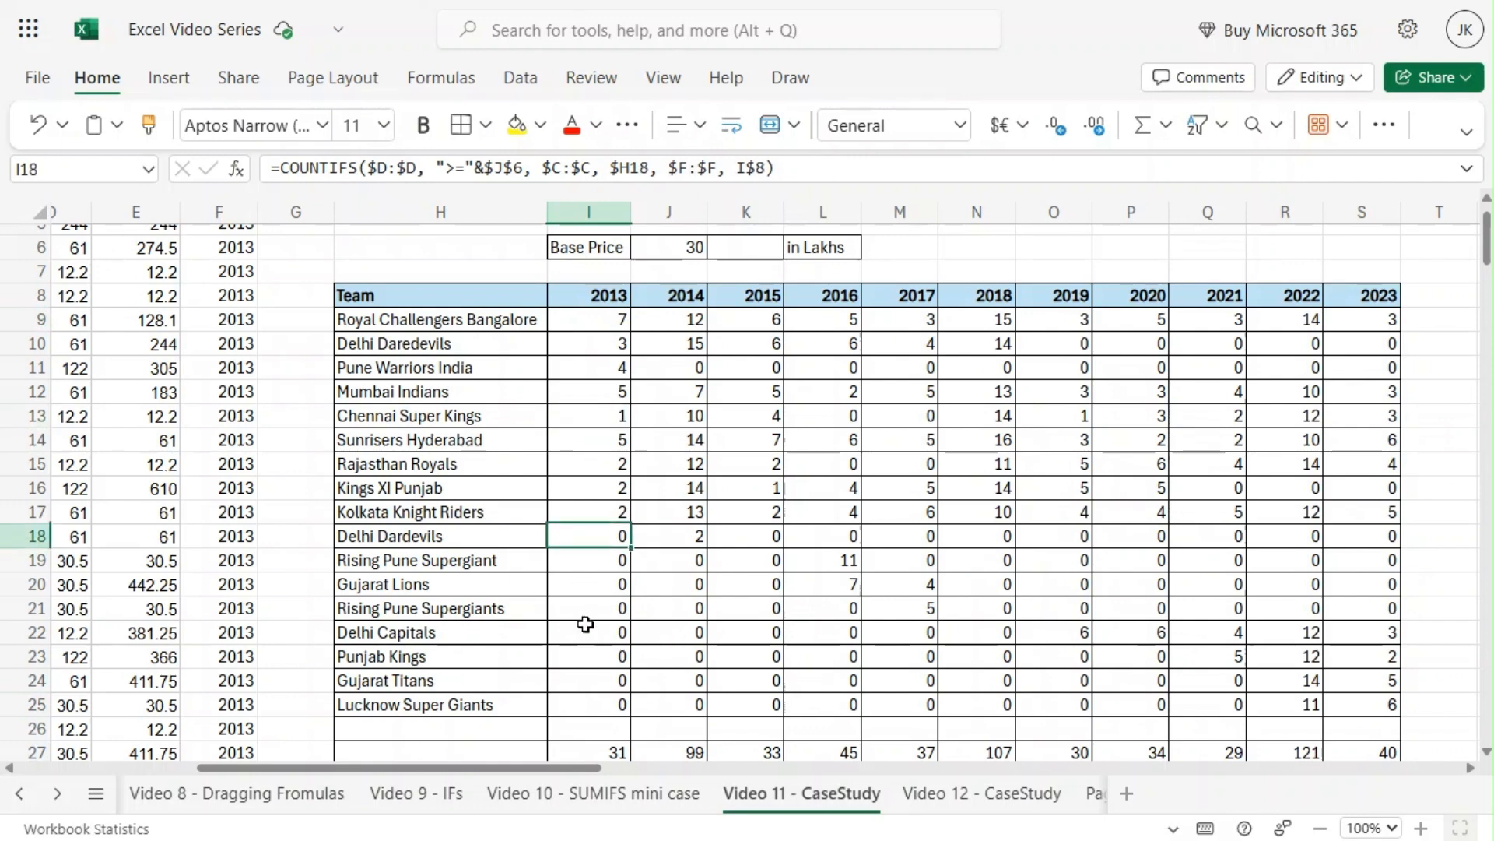
left_click(527, 512)
left_click(572, 515)
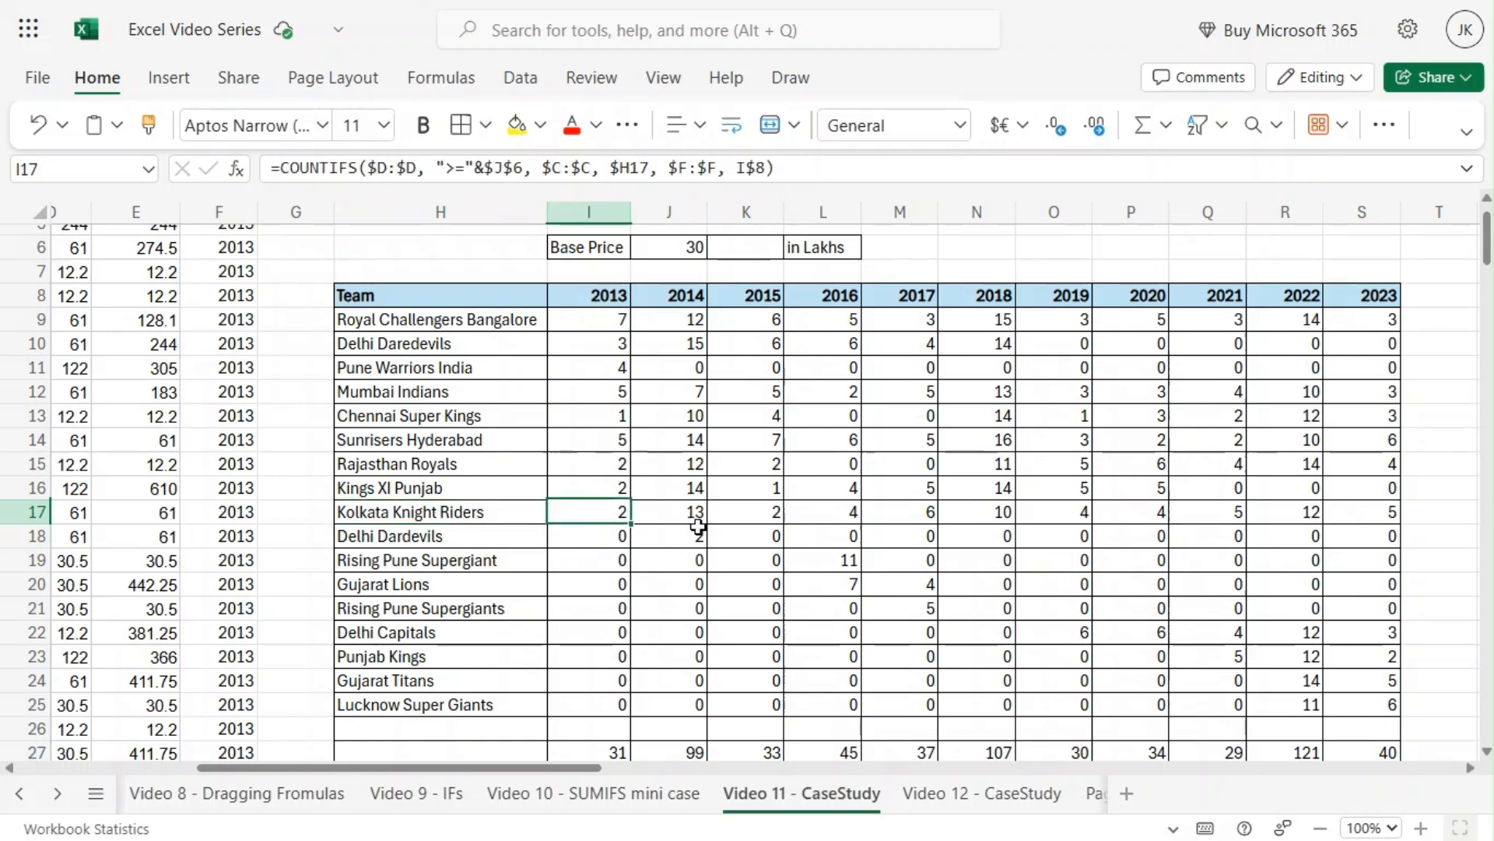
left_click(691, 514)
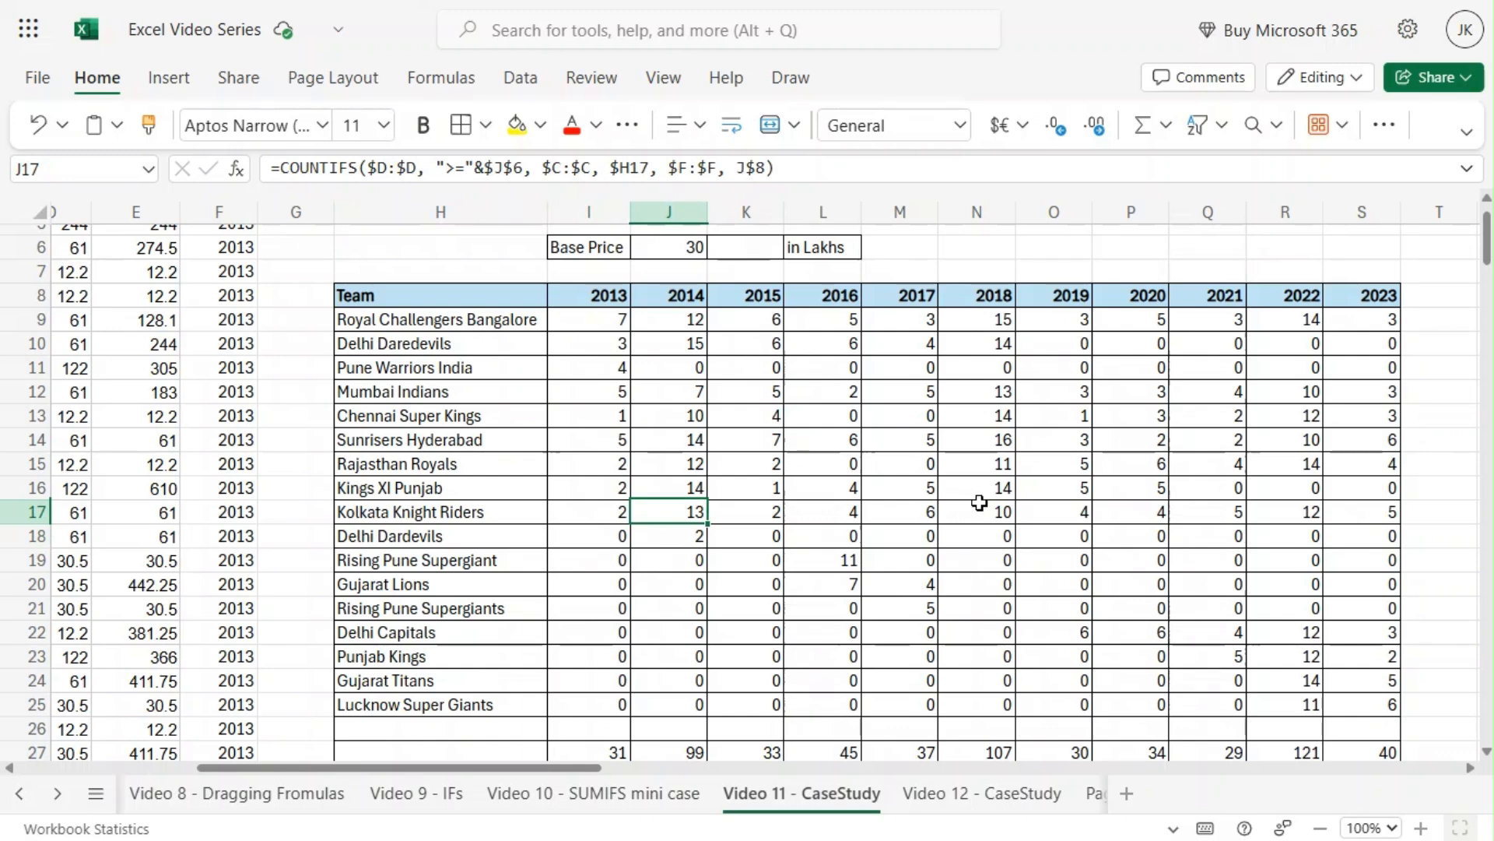
left_click(967, 519)
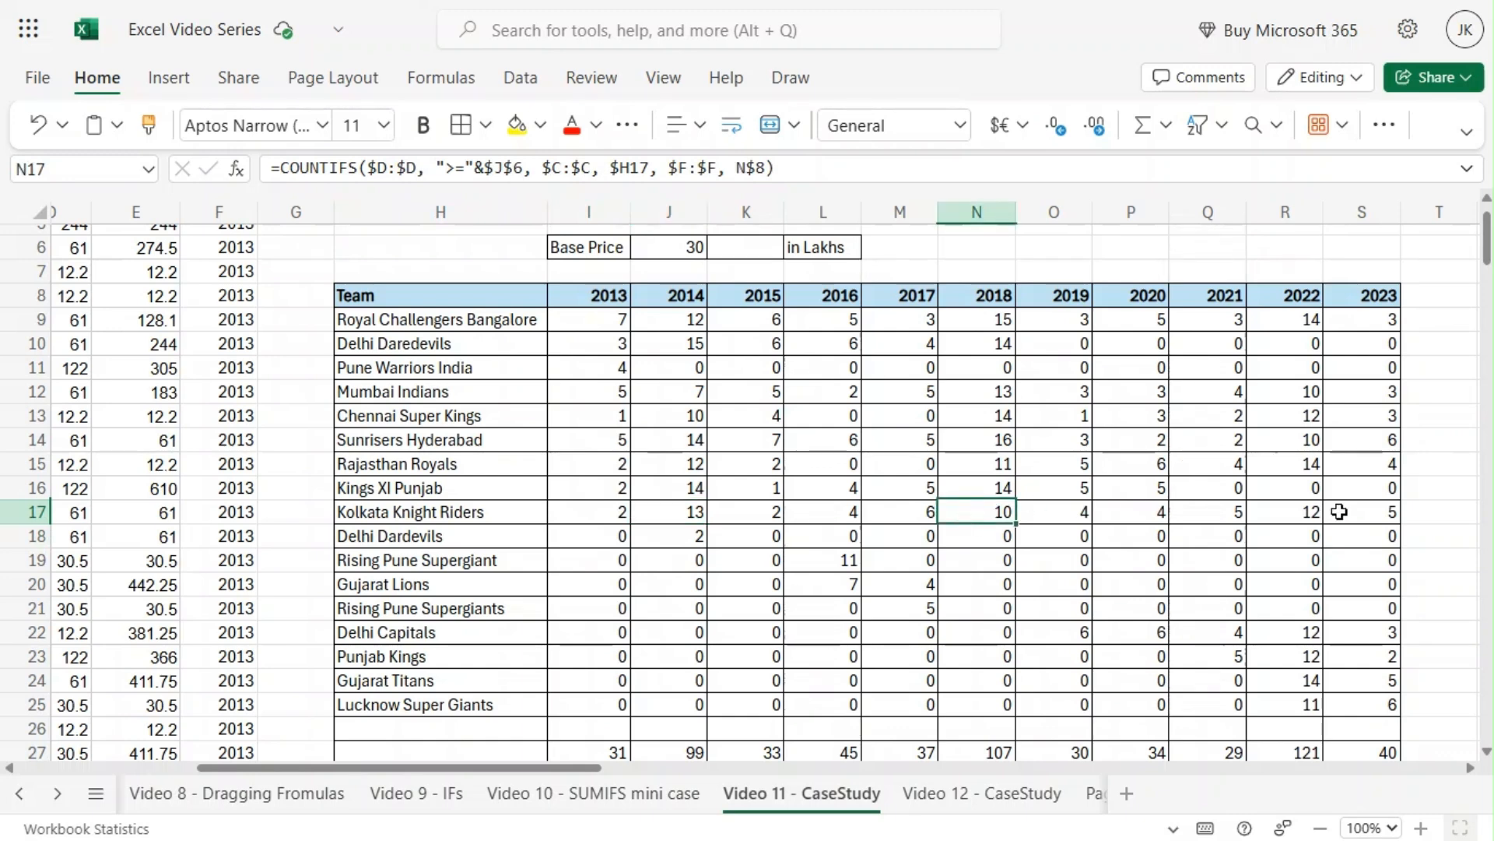
left_click(1313, 510)
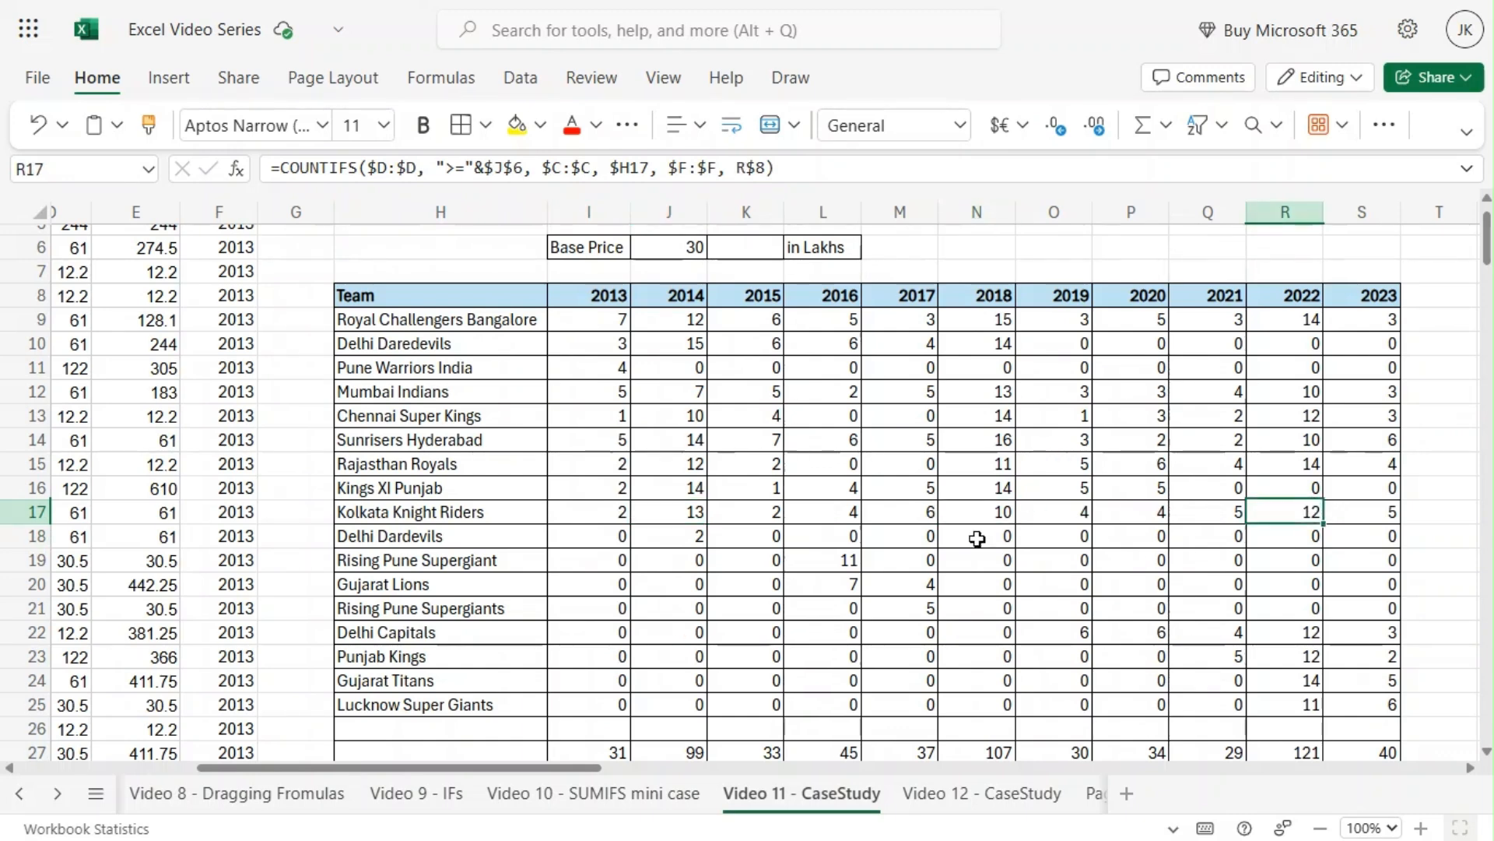
Set the base price threshold in J6 to 40 lakhs
left_click(661, 249)
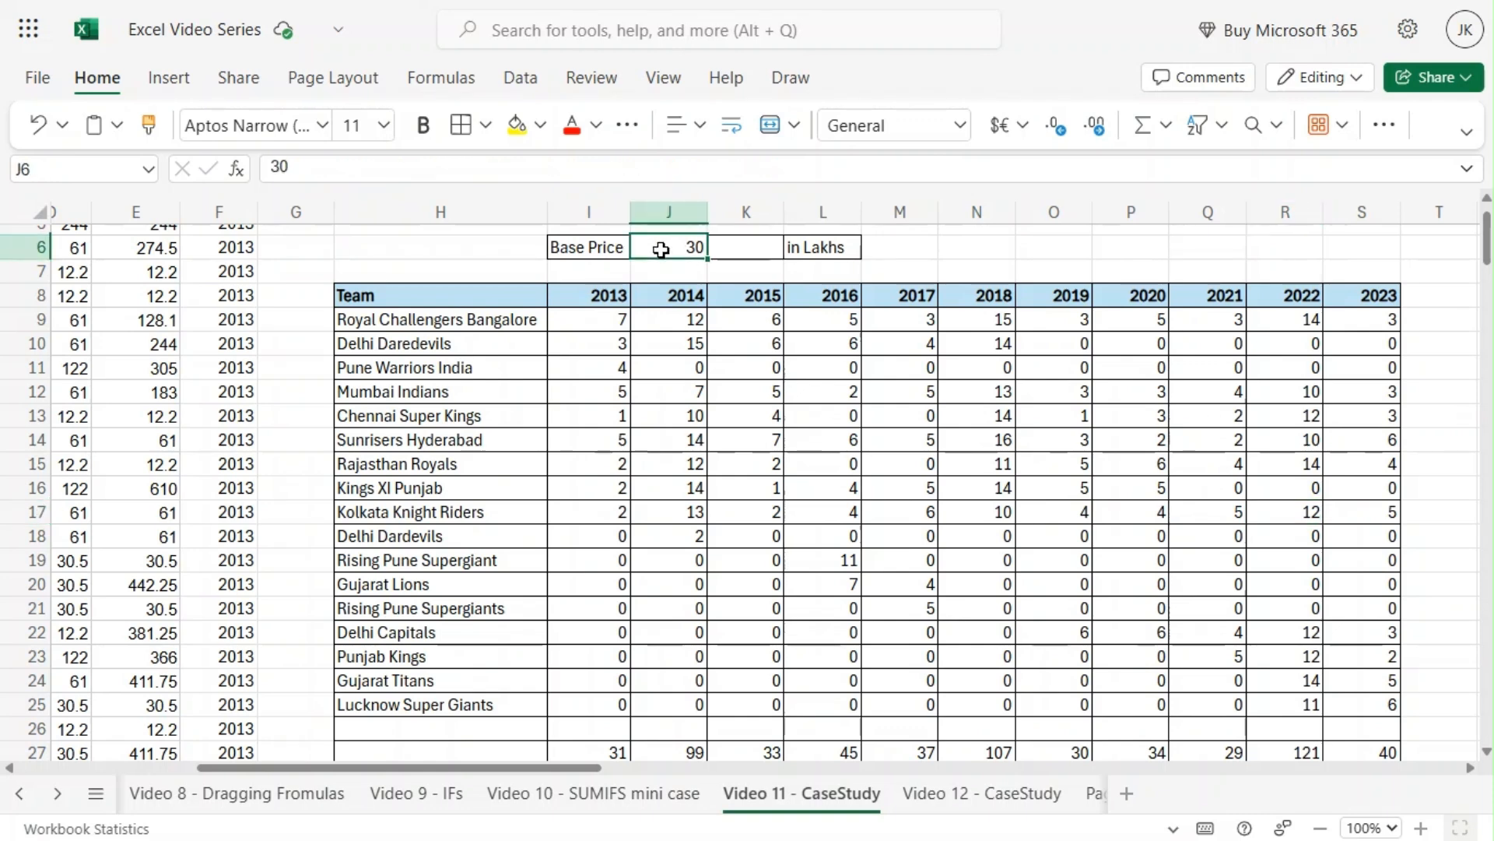
type("40")
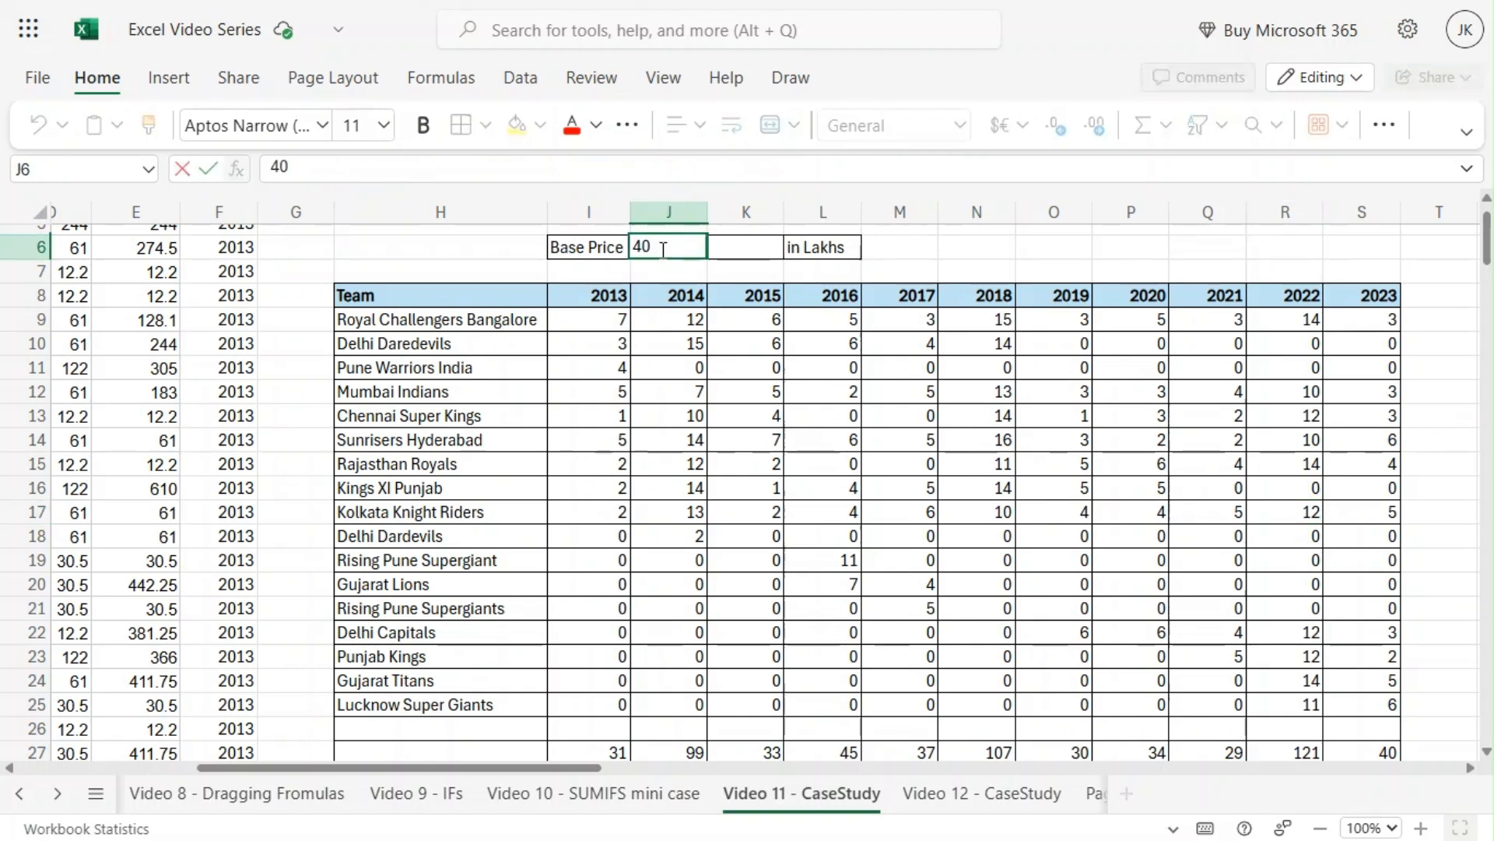
key("Return")
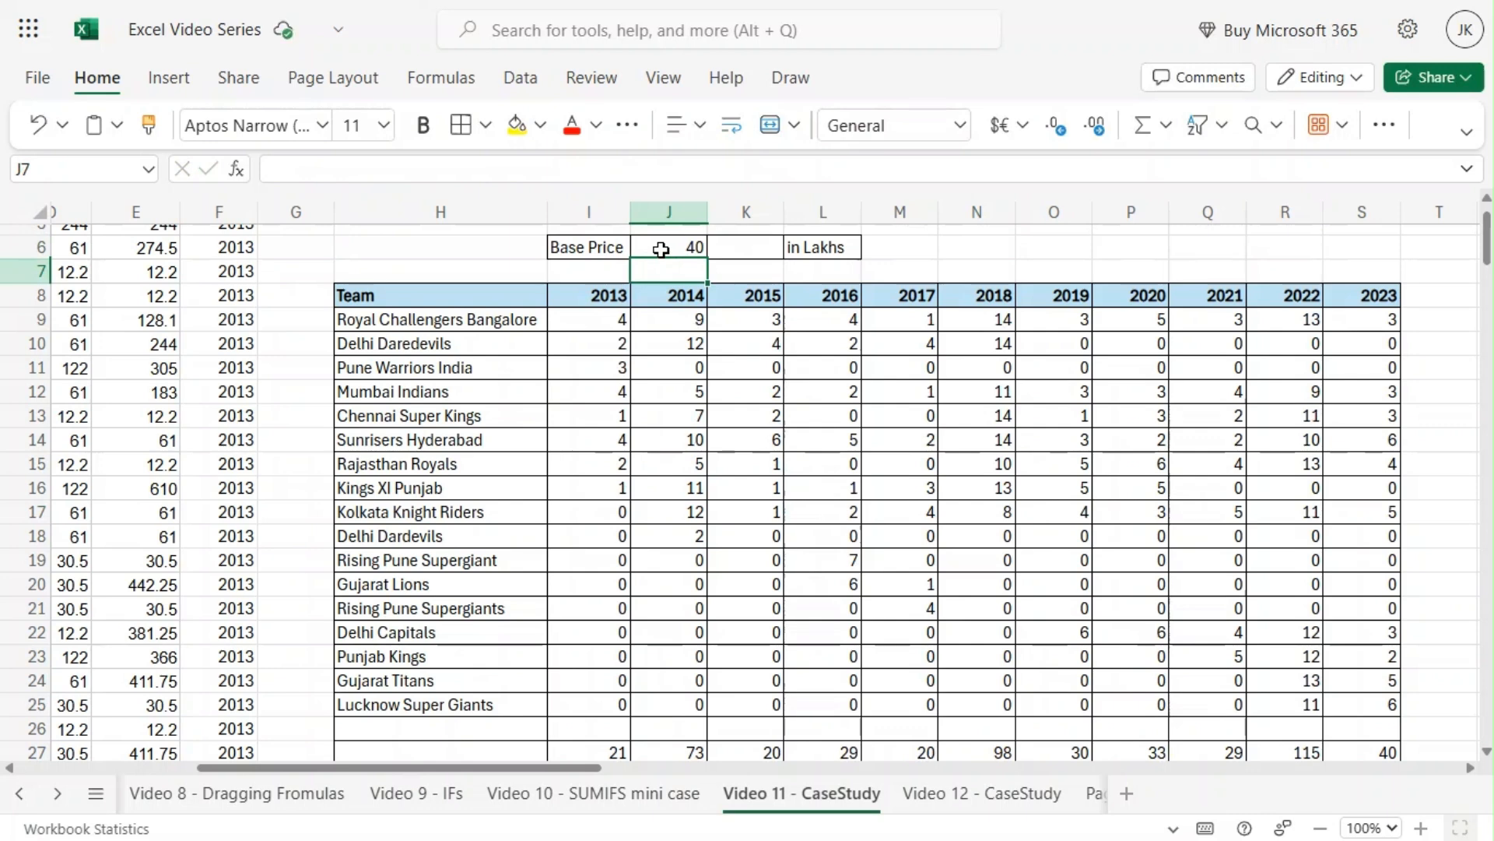
Examine the yearly totals and their SUM formulas in row 27, and review the COUNTIFS formula in I9
left_click(959, 753)
scroll(997, 667, "down", 2)
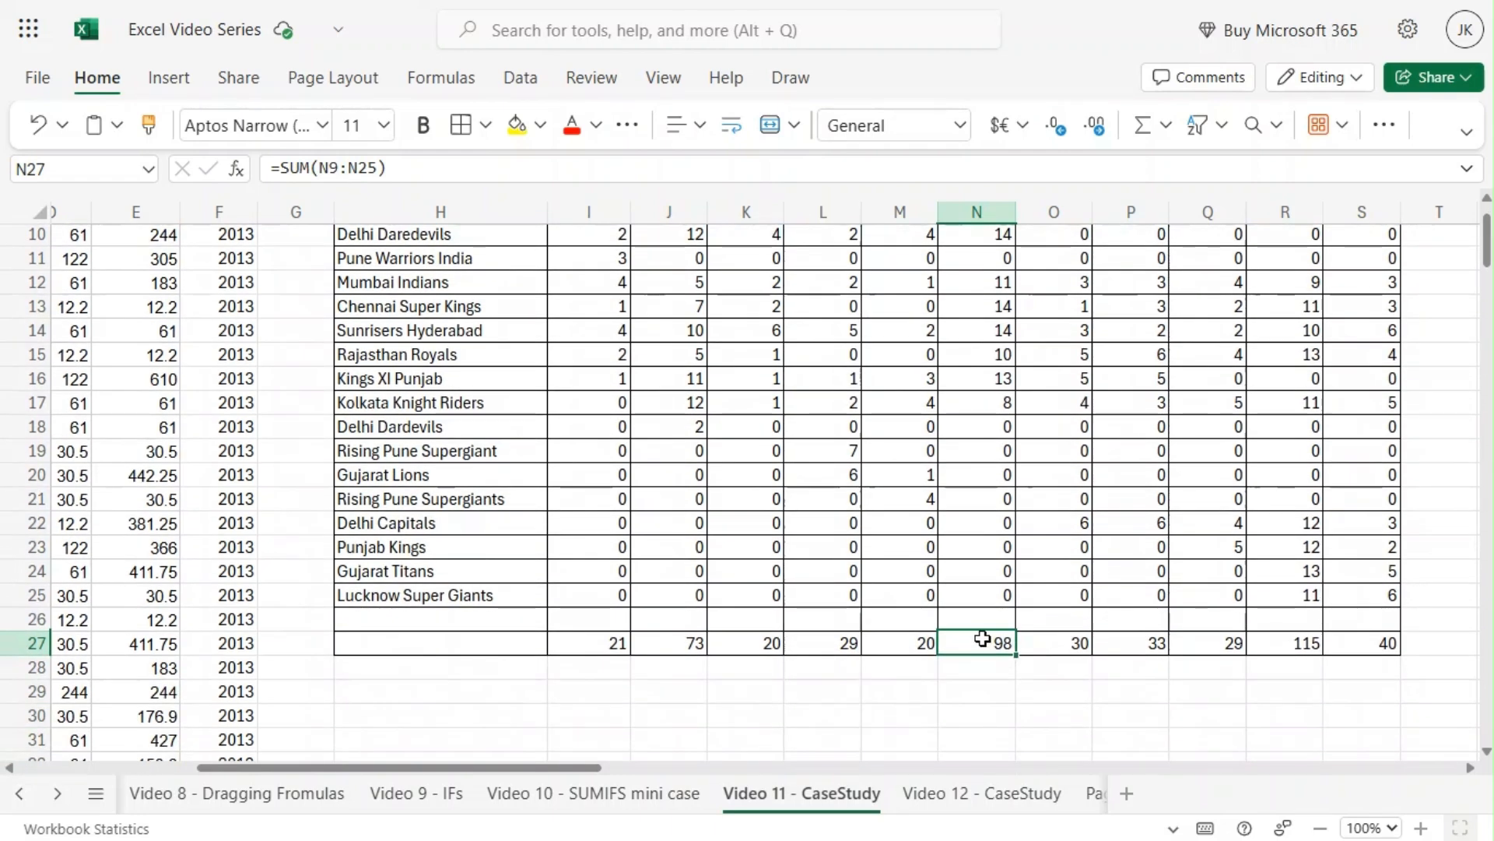
scroll(987, 627, "up", 2)
scroll(987, 627, "down", 2)
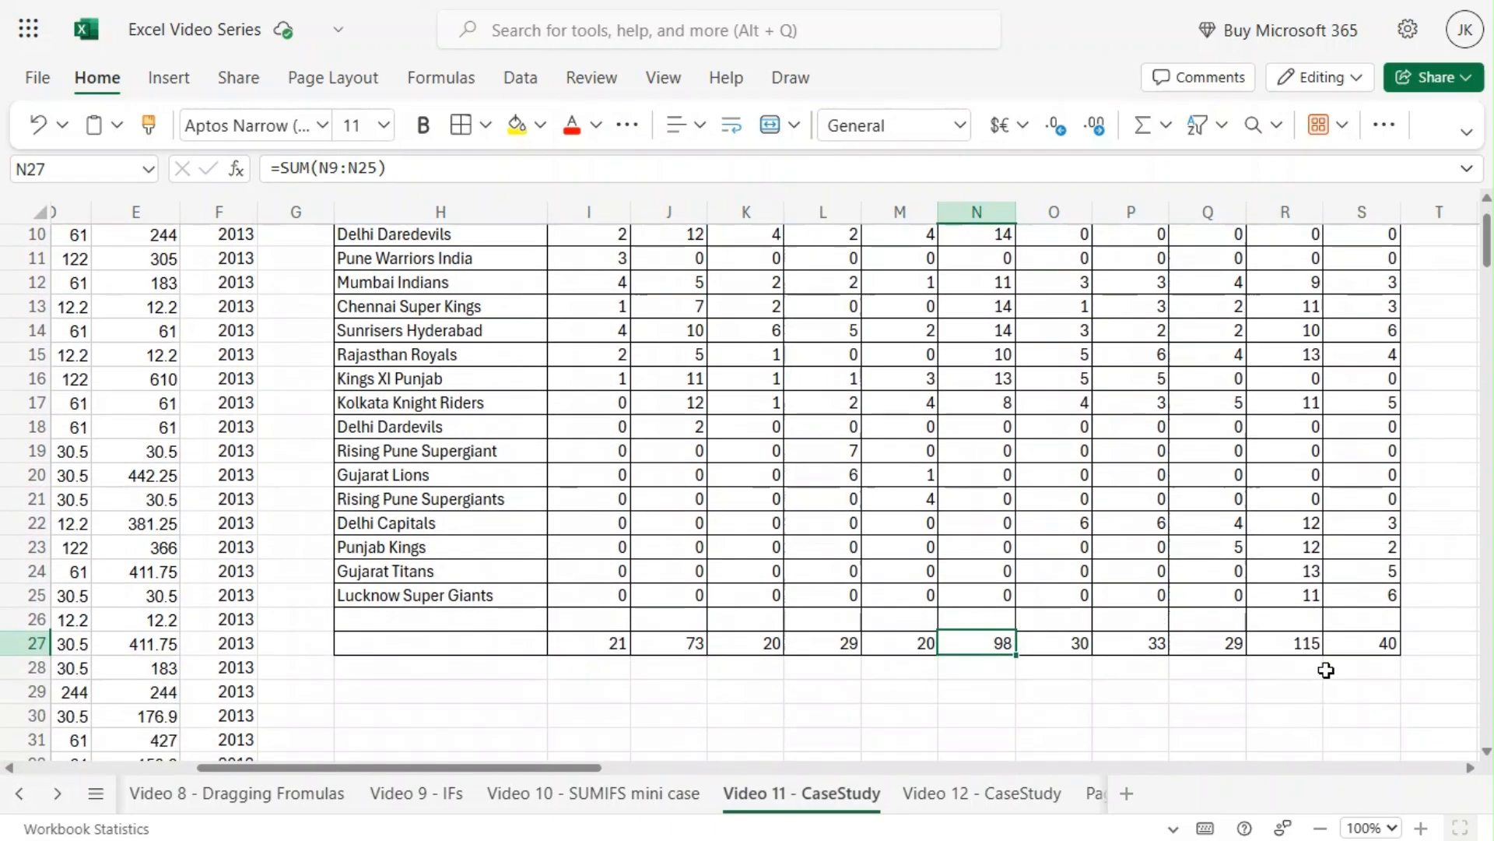
left_click(1312, 640)
scroll(1277, 591, "up", 4)
scroll(1240, 542, "down", 2)
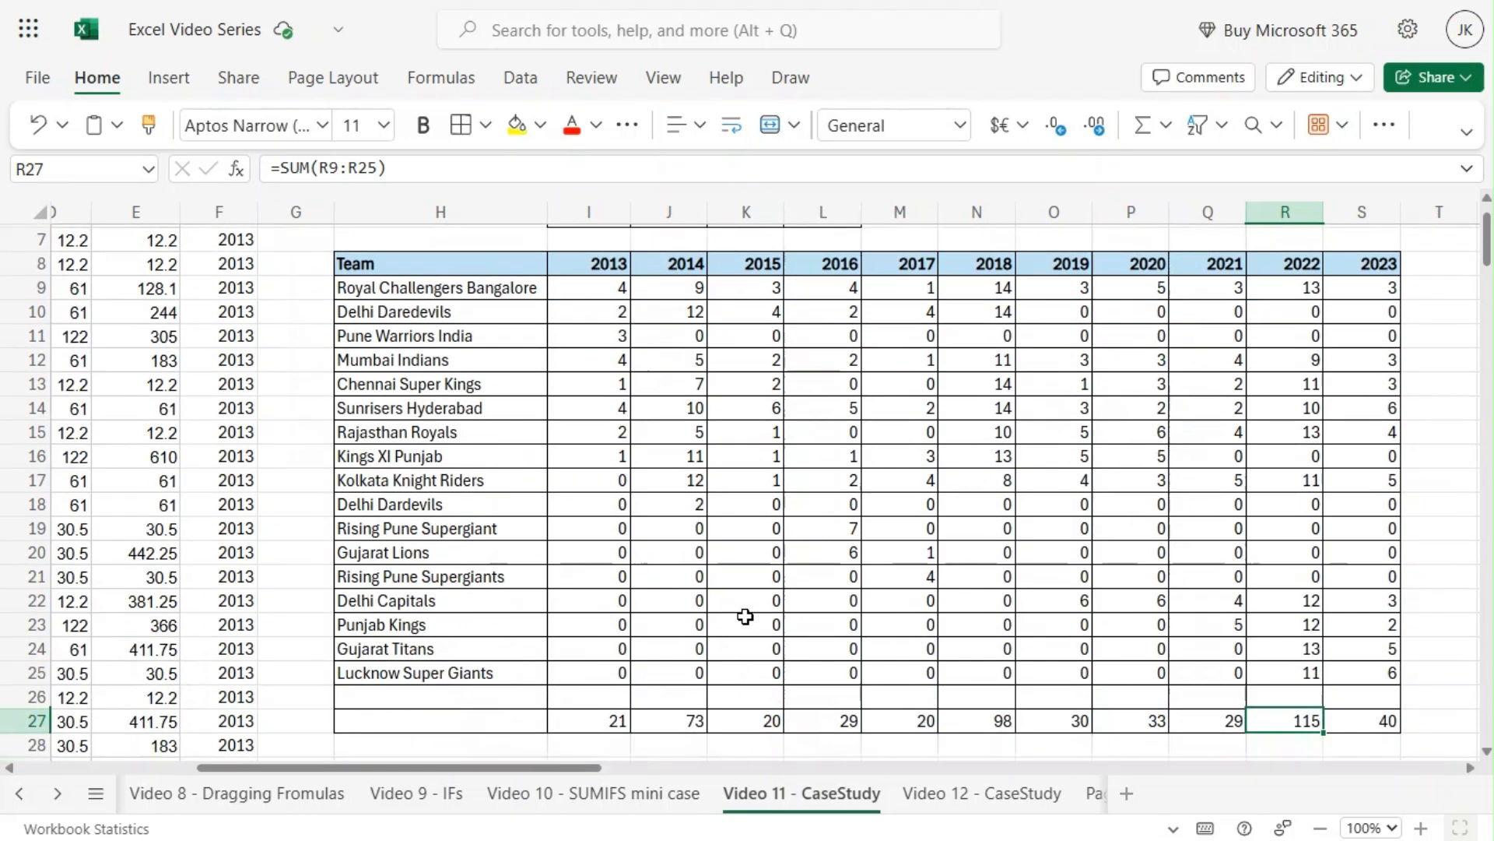
scroll(740, 617, "down", 2)
left_click(600, 645)
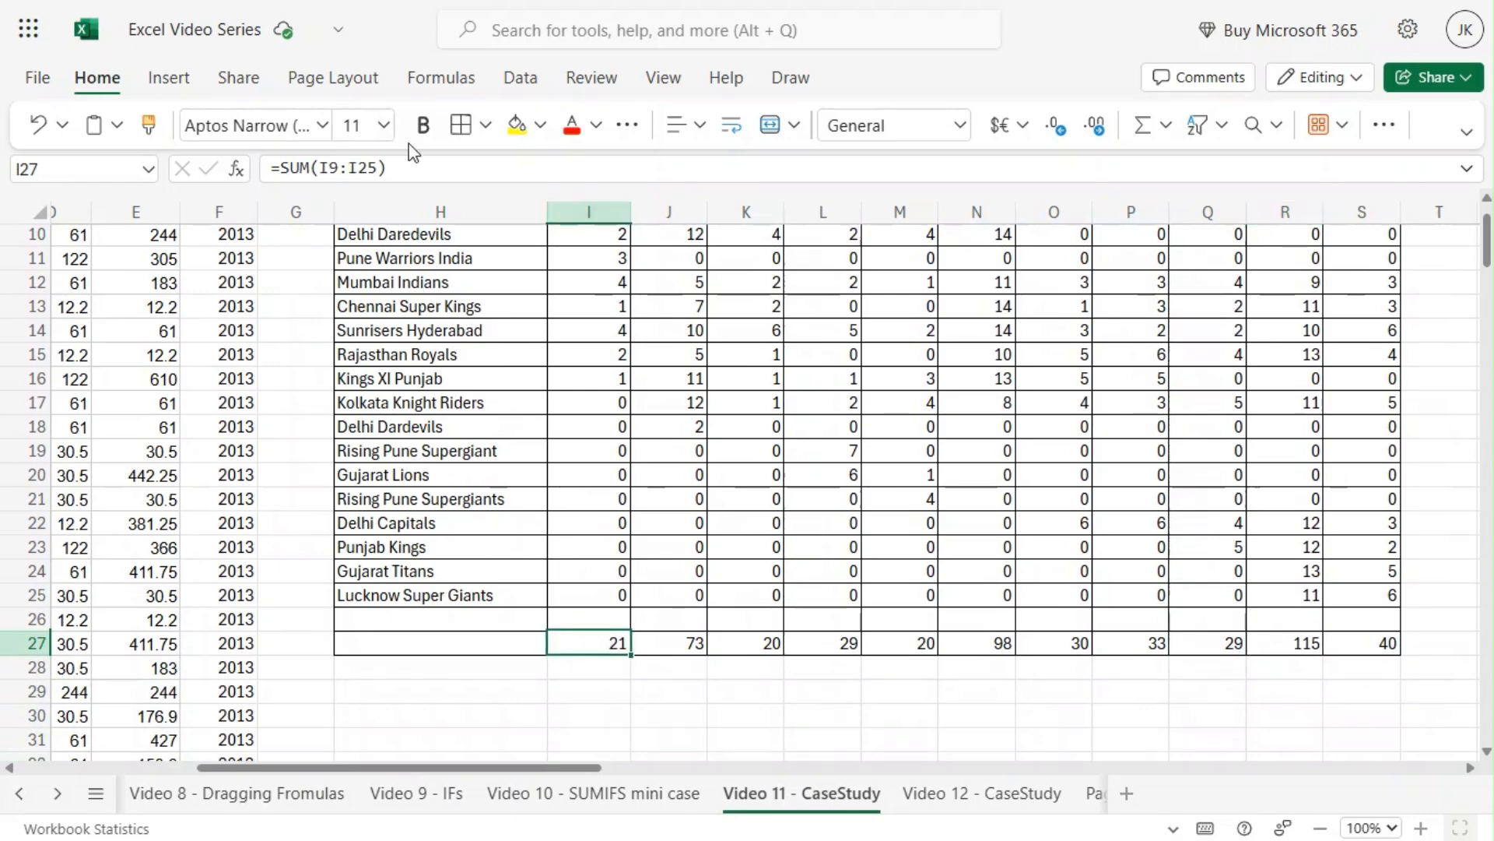
left_click(407, 165)
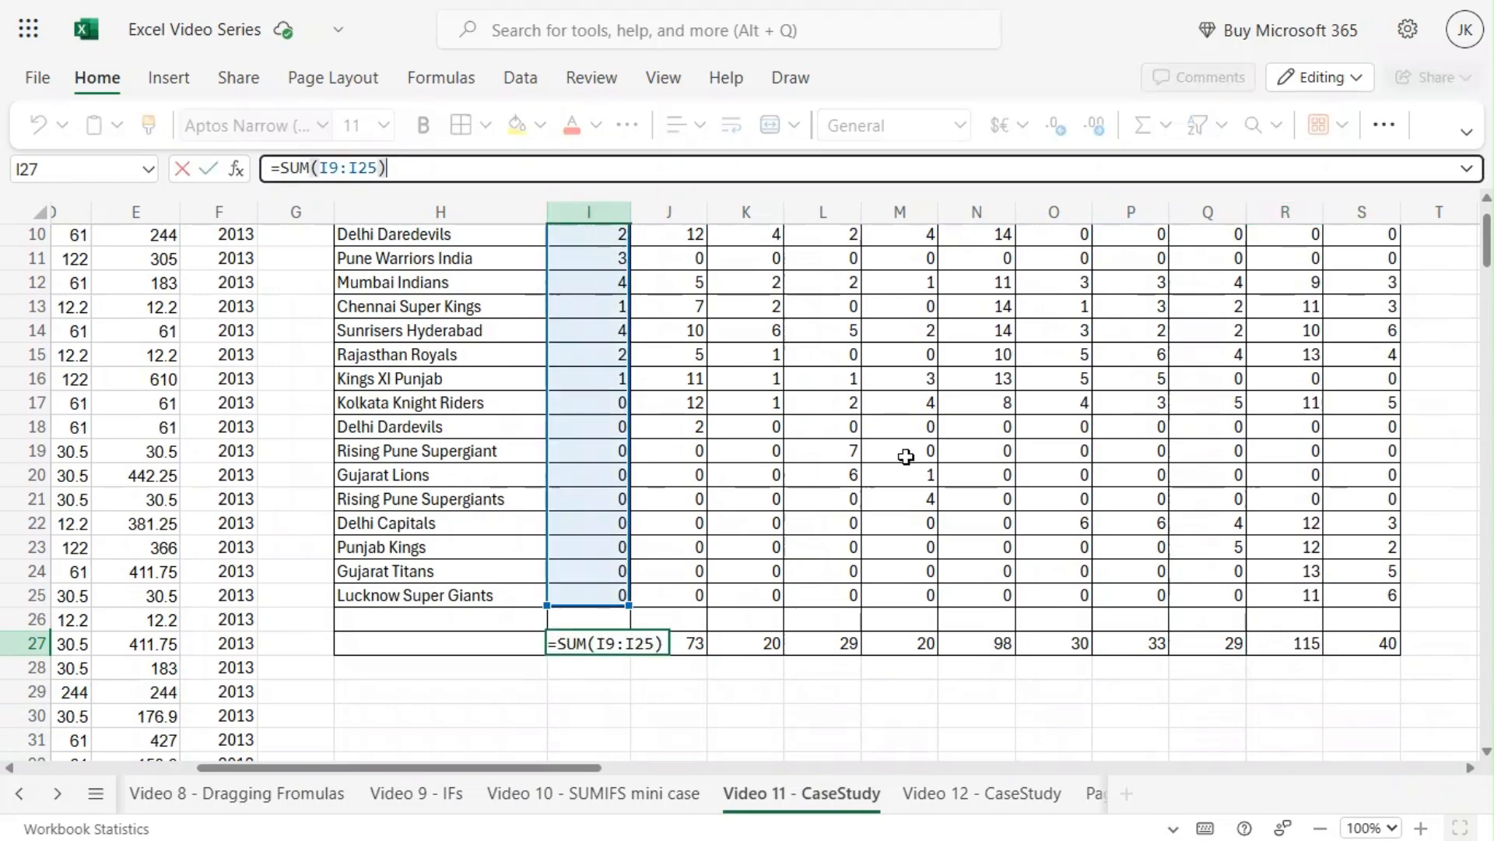
key("Escape")
scroll(906, 457, "up", 2)
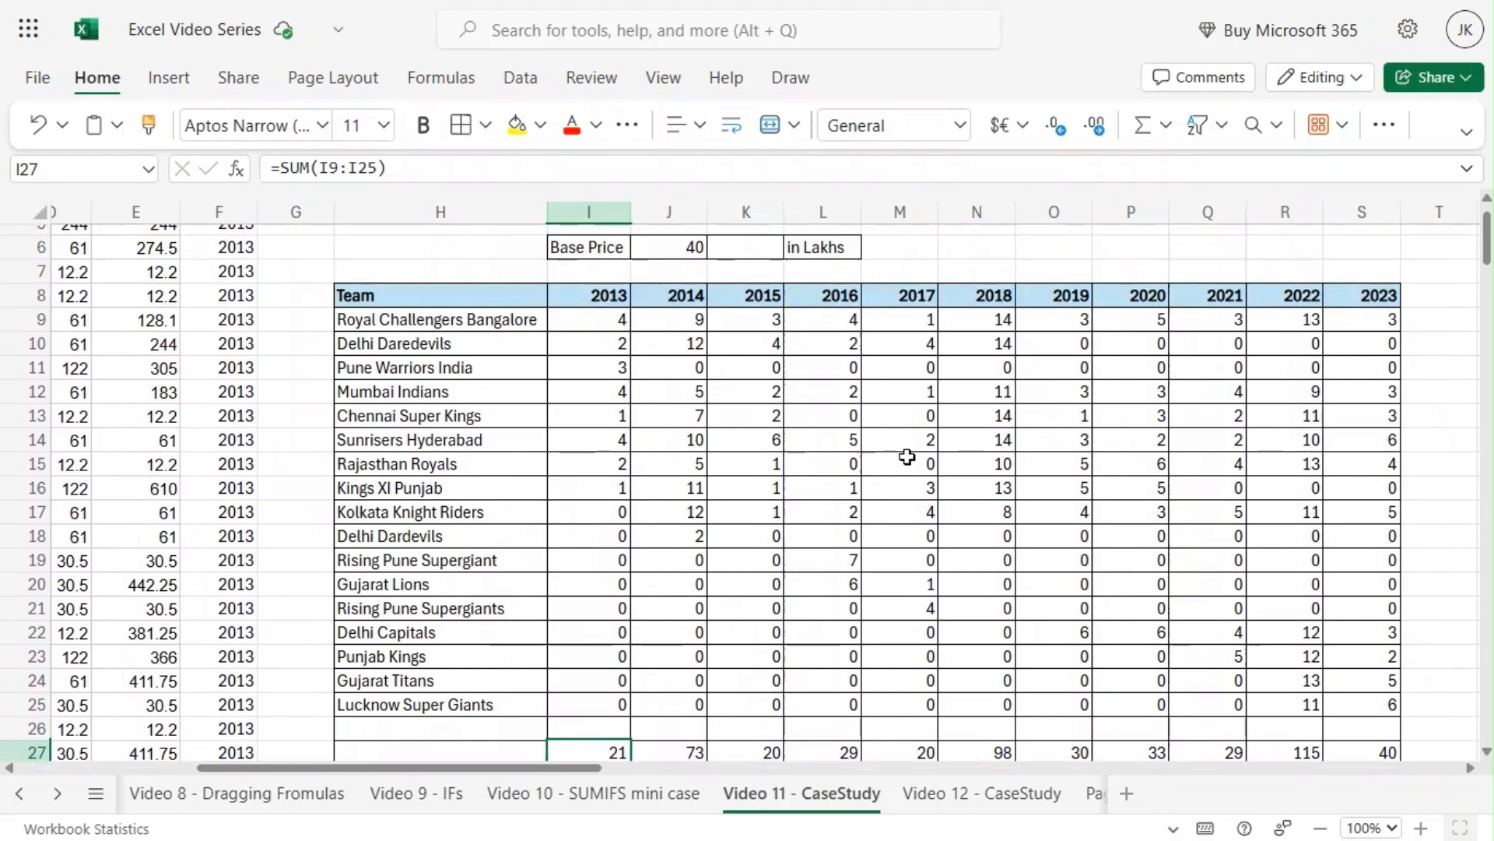
left_click(596, 320)
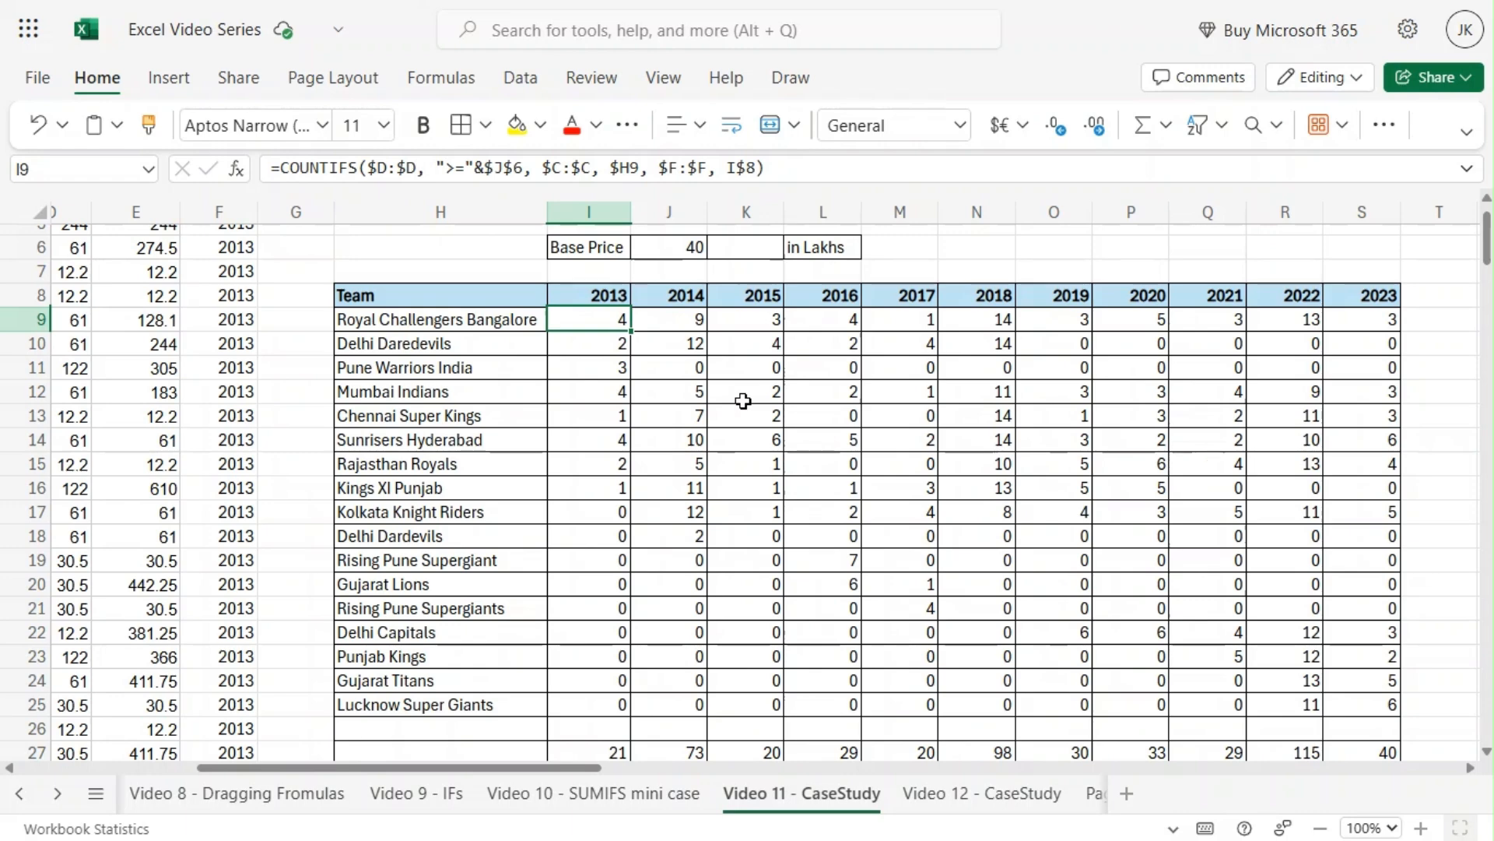
scroll(296, 382, "up", 2)
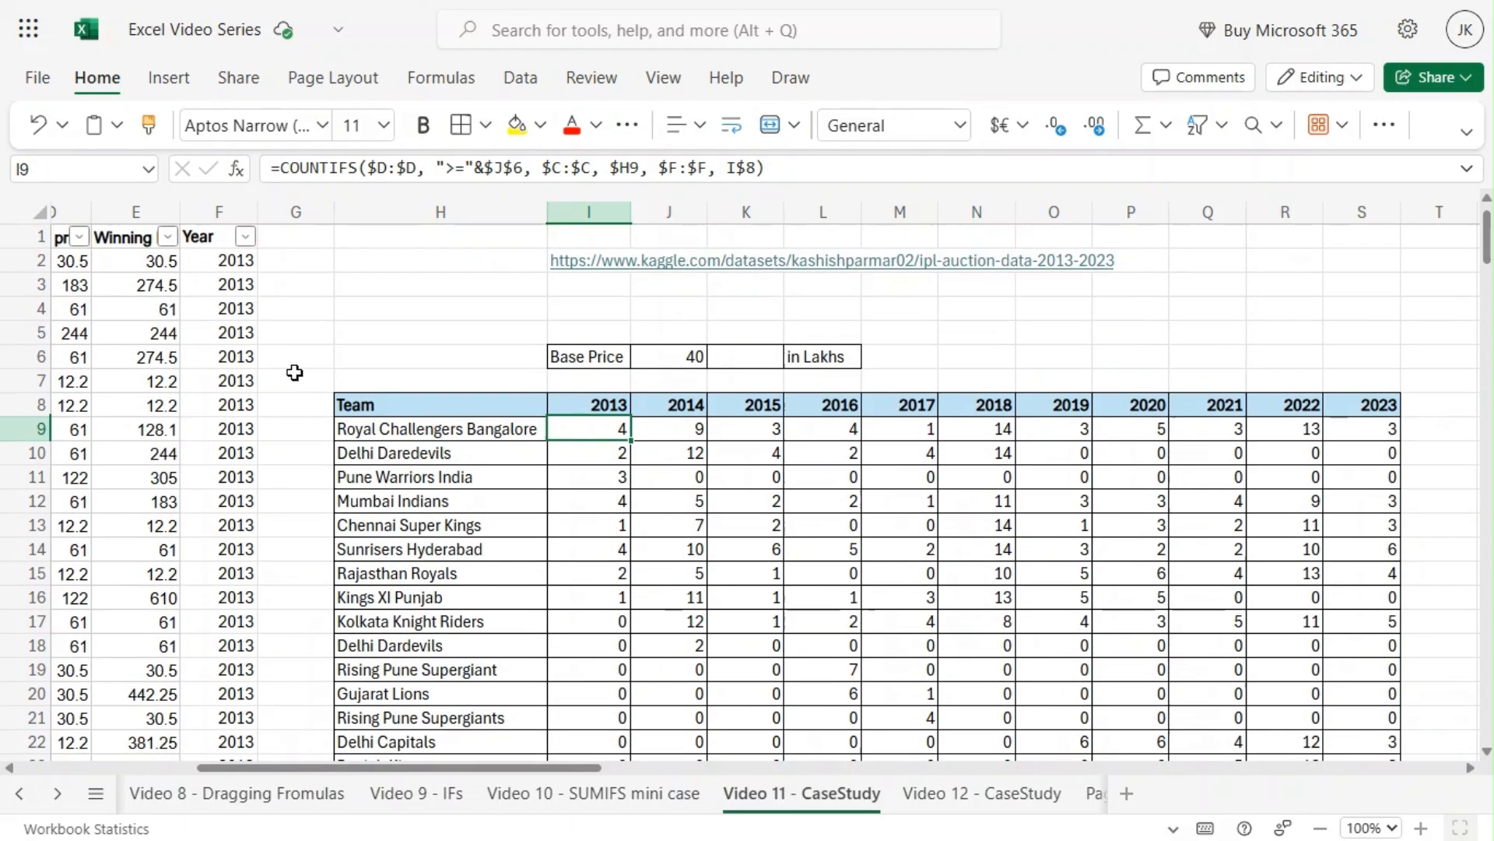